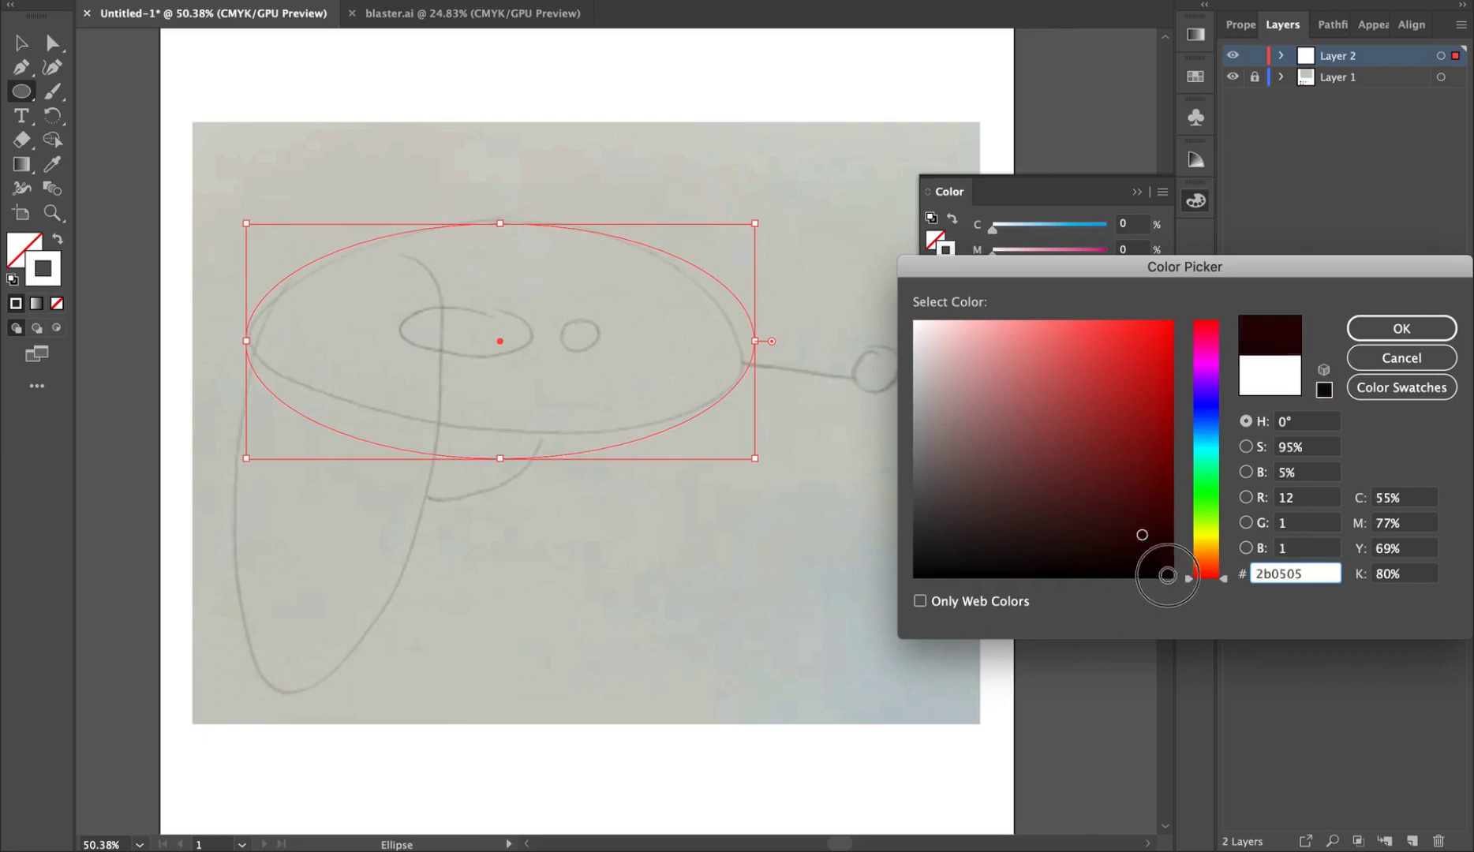
# Give the barrel ellipse a near-black stroke with a weight of 2 pt
pyautogui.click(1377, 330)
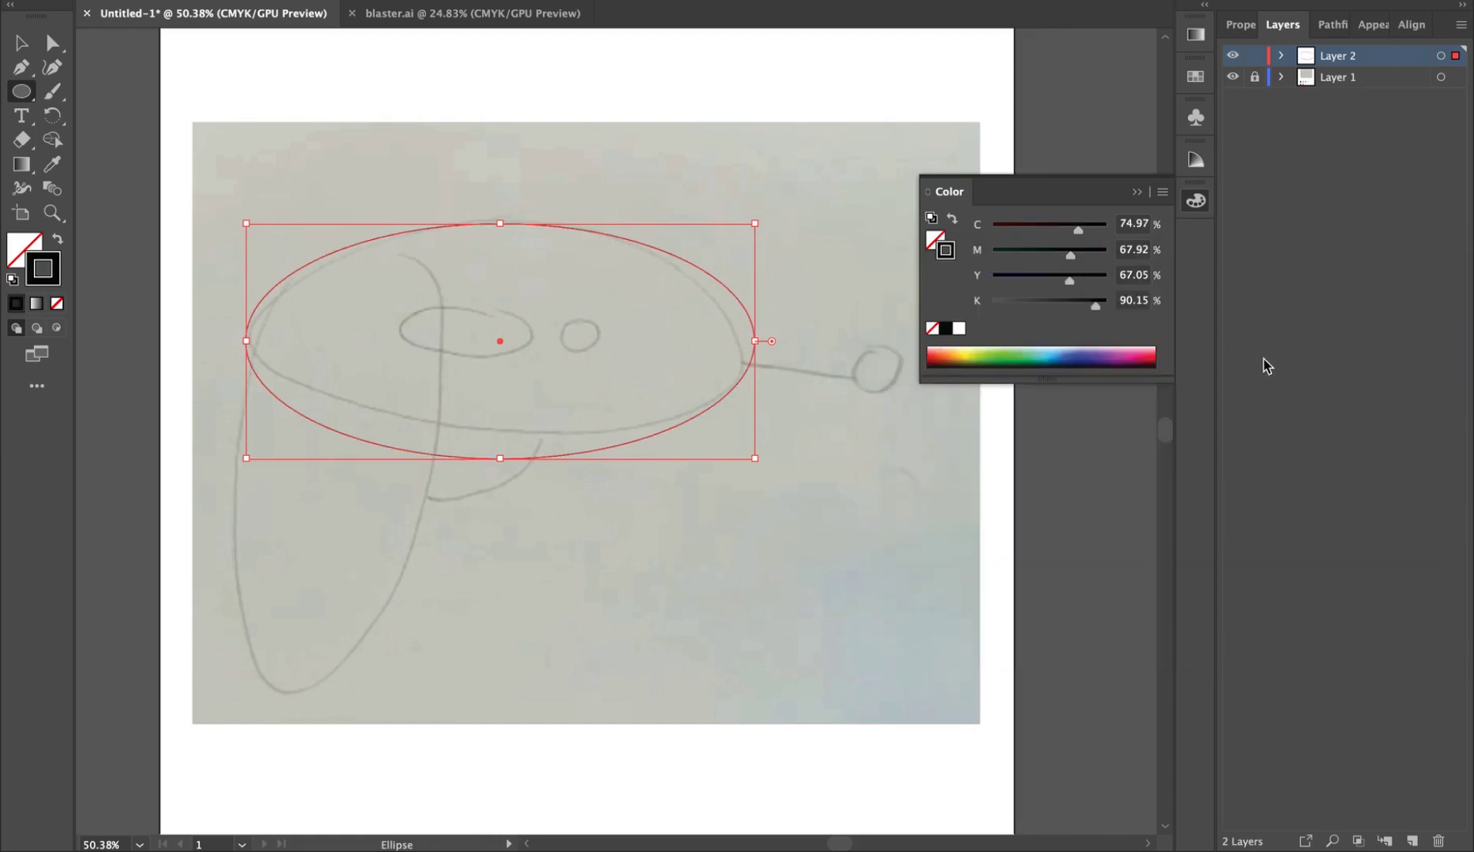
pyautogui.click(1240, 24)
pyautogui.click(1314, 271)
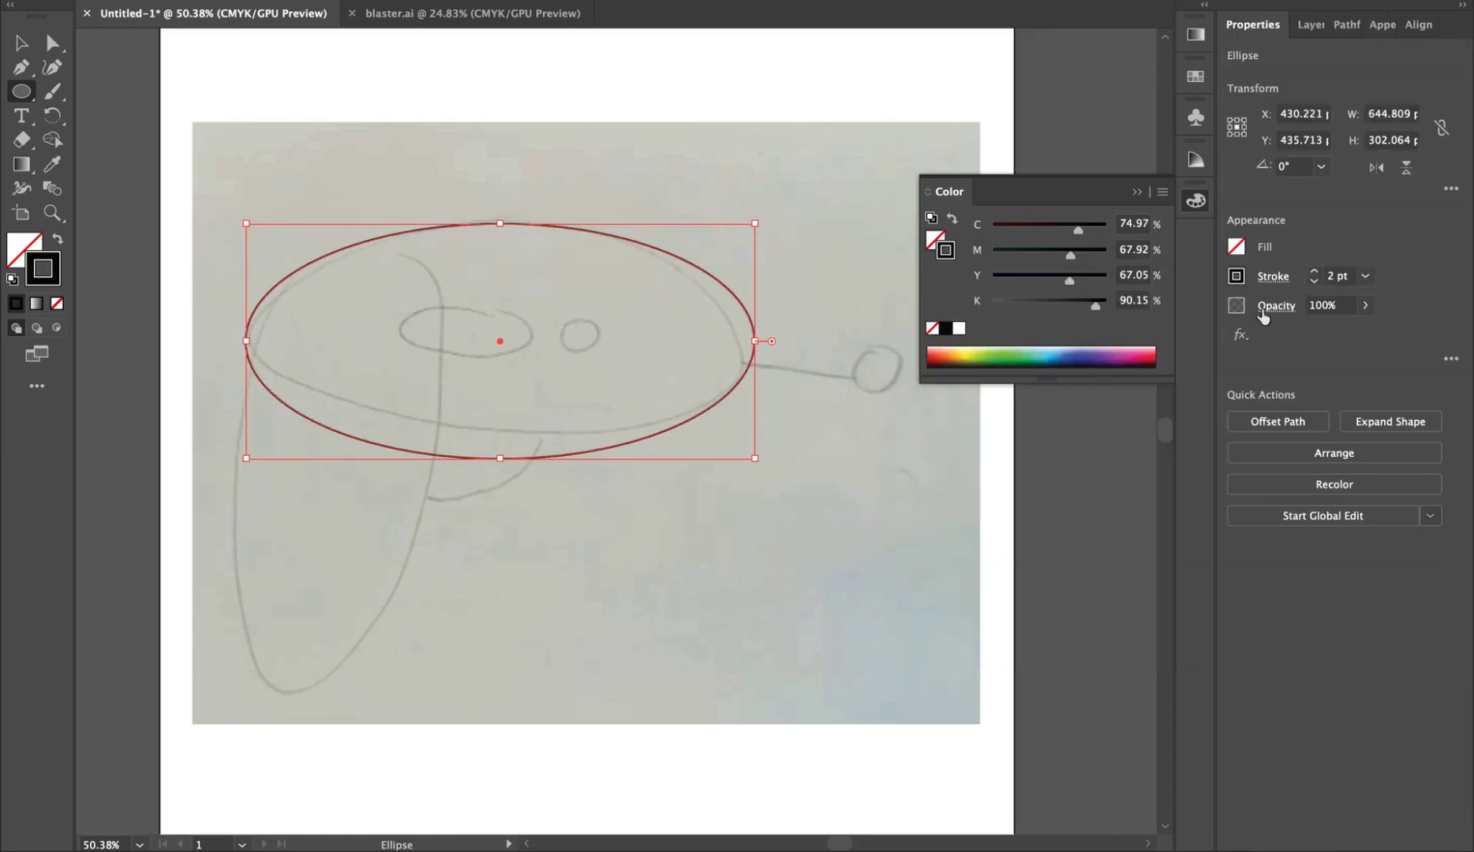
# Duplicate the barrel ellipse and rotate the copy nearly upright over the sketched handle
pyautogui.press('v')
pyautogui.click(993, 512)
pyautogui.click(670, 253)
pyautogui.moveTo(670, 253); pyautogui.dragTo(584, 258)
pyautogui.press('r')
pyautogui.moveTo(651, 311); pyautogui.dragTo(391, 533)
pyautogui.press('v')
pyautogui.moveTo(537, 164); pyautogui.dragTo(590, 0)
# Fine-tune the handle ellipse's tilt, width and position so that it follows the sketched grip
pyautogui.press('e')
pyautogui.press('r')
pyautogui.press('v')
pyautogui.scroll(5, 404, 323)
pyautogui.moveTo(382, 772); pyautogui.dragTo(385, 713)
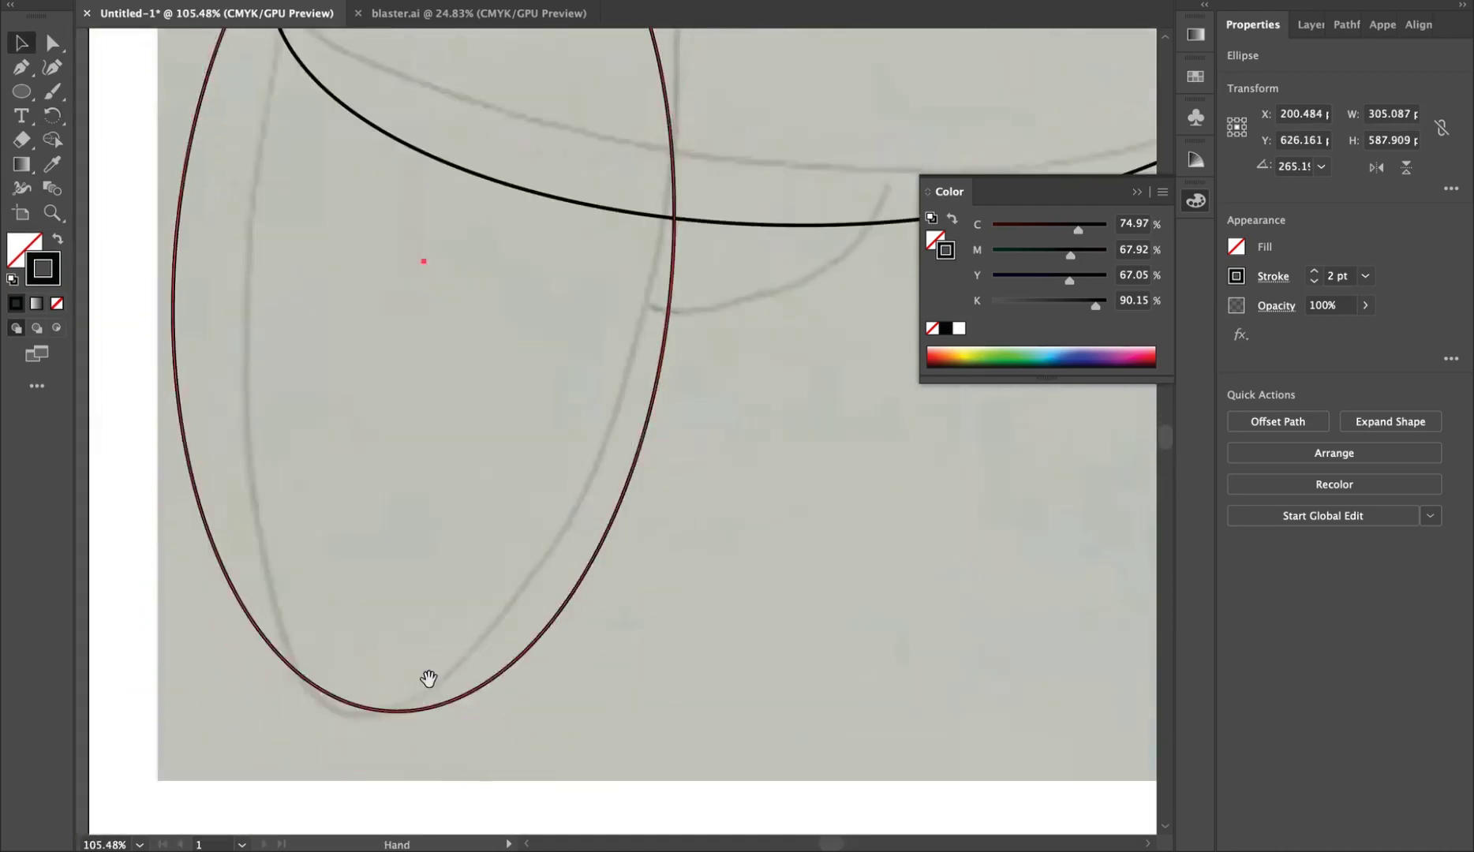
pyautogui.moveTo(674, 239); pyautogui.dragTo(657, 240)
pyautogui.moveTo(560, 247); pyautogui.dragTo(578, 652)
pyautogui.moveTo(610, 320); pyautogui.dragTo(308, 266)
pyautogui.click(419, 344)
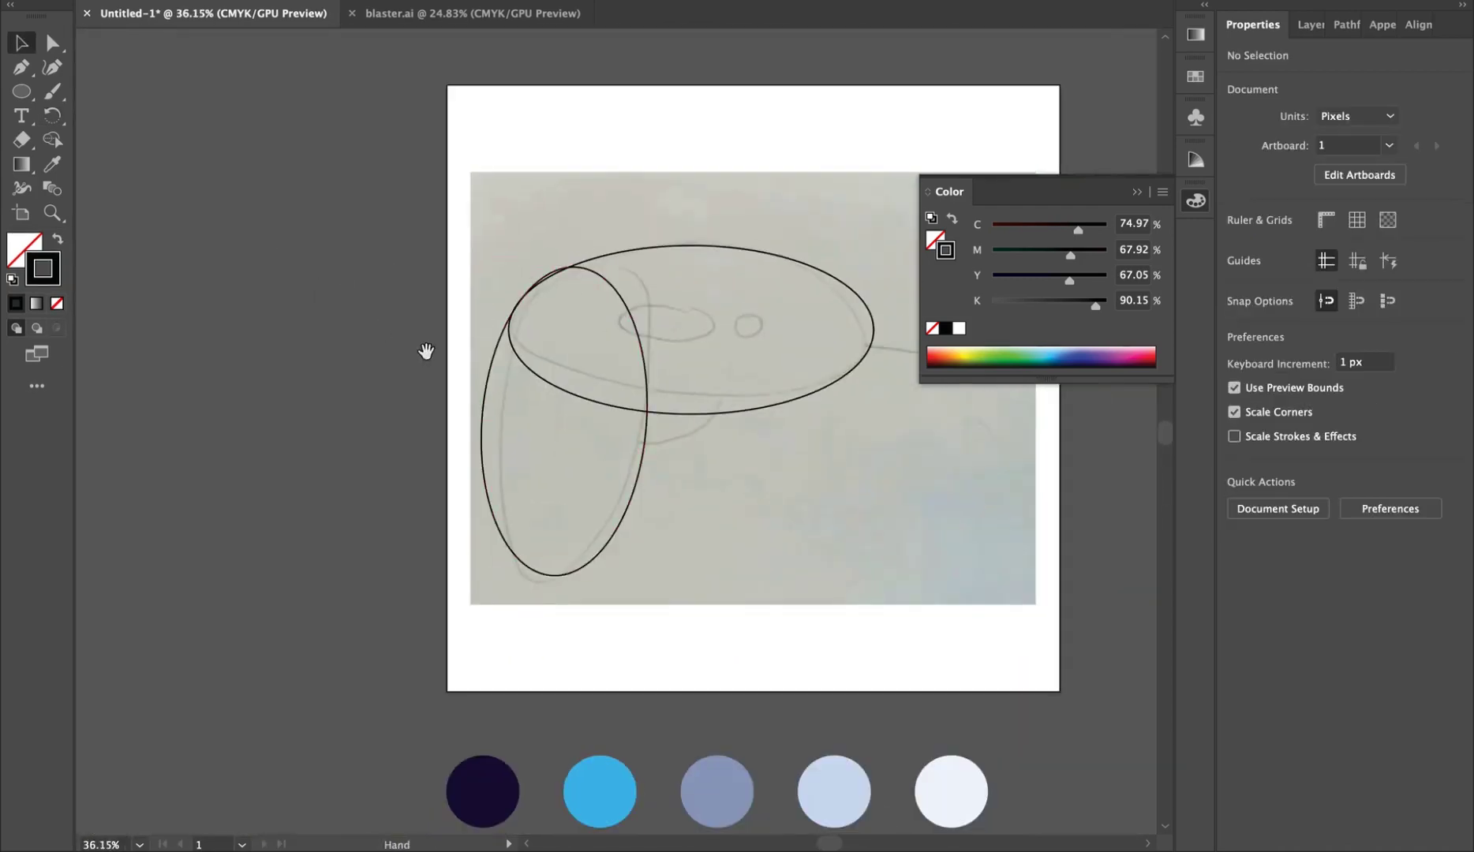
# Merge the barrel and handle ellipses into one silhouette with the Shape Builder tool
pyautogui.moveTo(784, 371); pyautogui.dragTo(521, 410)
pyautogui.moveTo(521, 410); pyautogui.dragTo(672, 550)
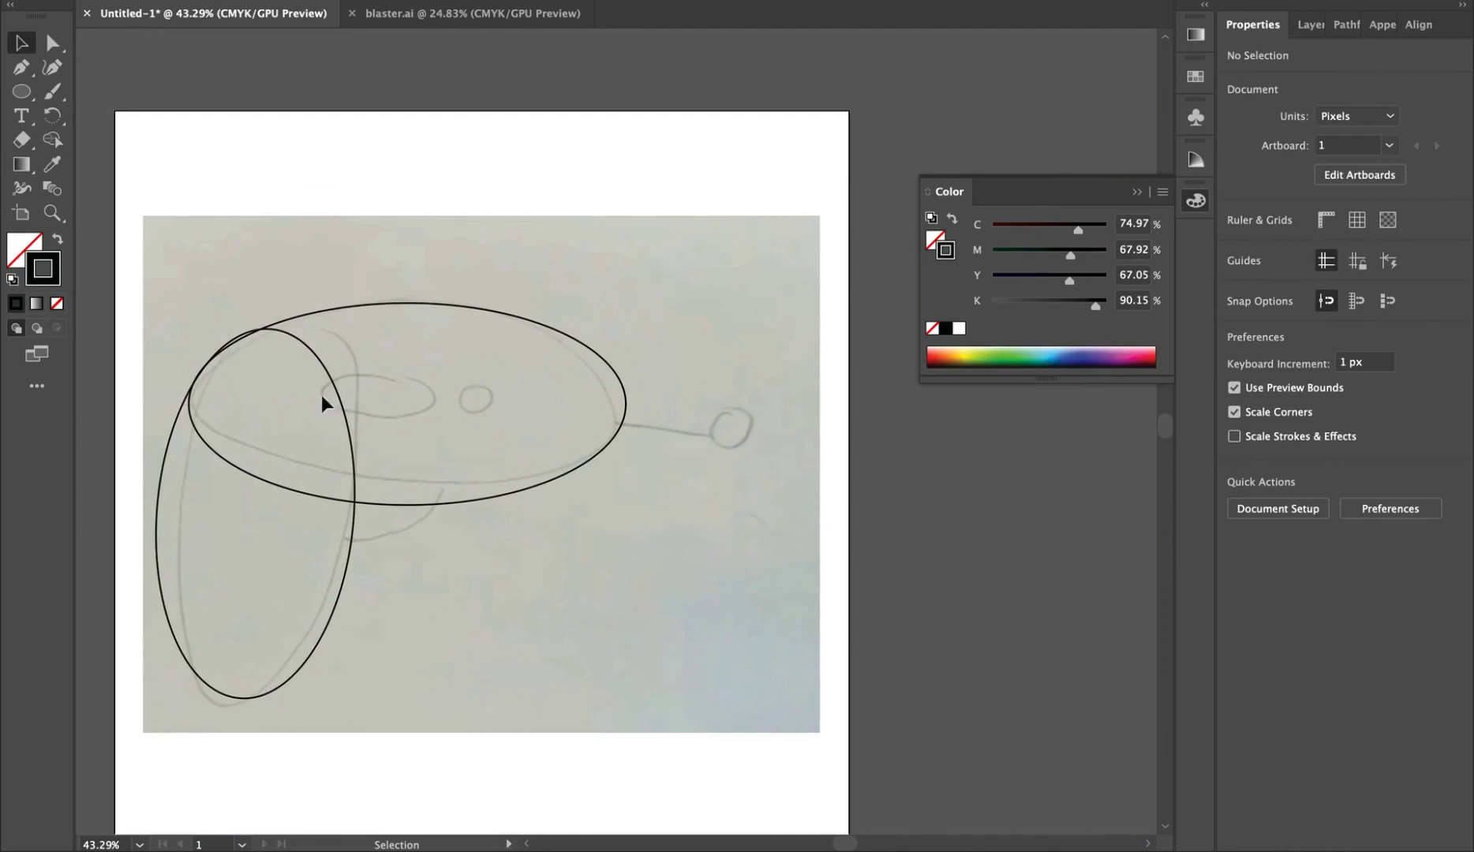
pyautogui.click(461, 472)
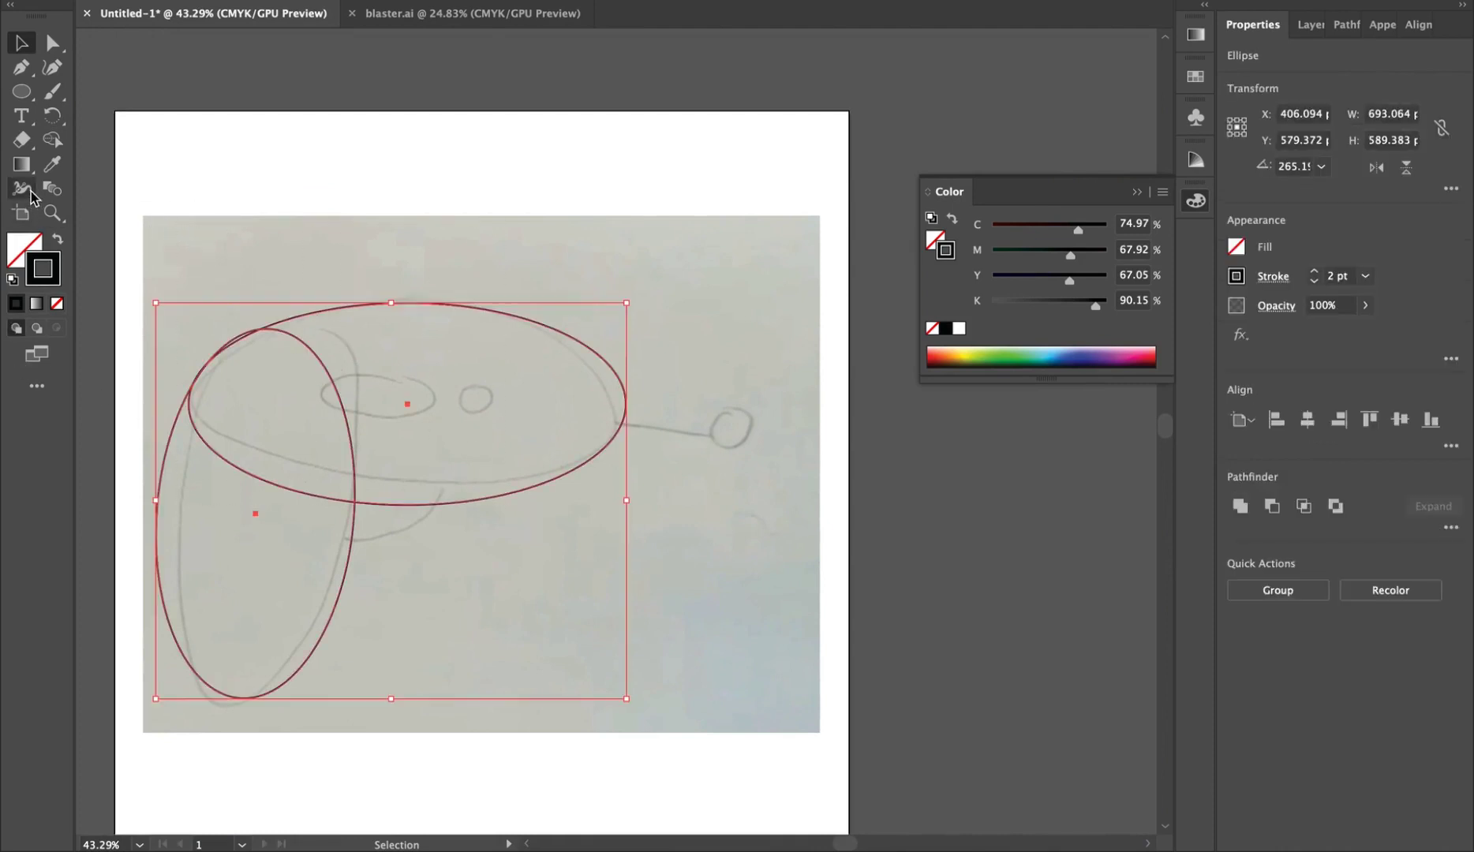
pyautogui.click(52, 140)
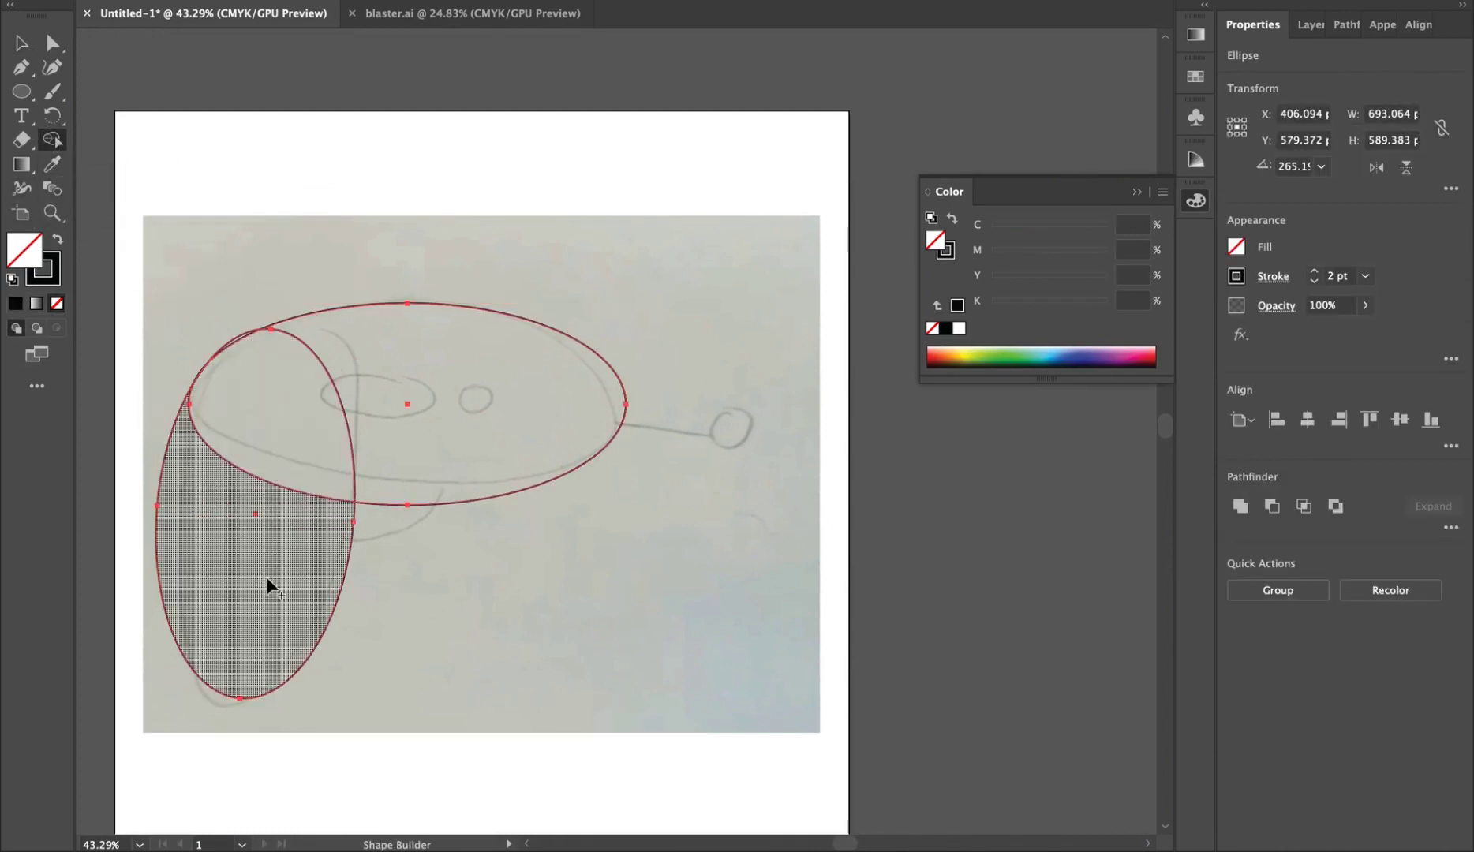
pyautogui.moveTo(266, 584)
pyautogui.mouseDown()
pyautogui.moveTo(278, 527)
pyautogui.moveTo(463, 374)
pyautogui.mouseUp()
pyautogui.press('v')
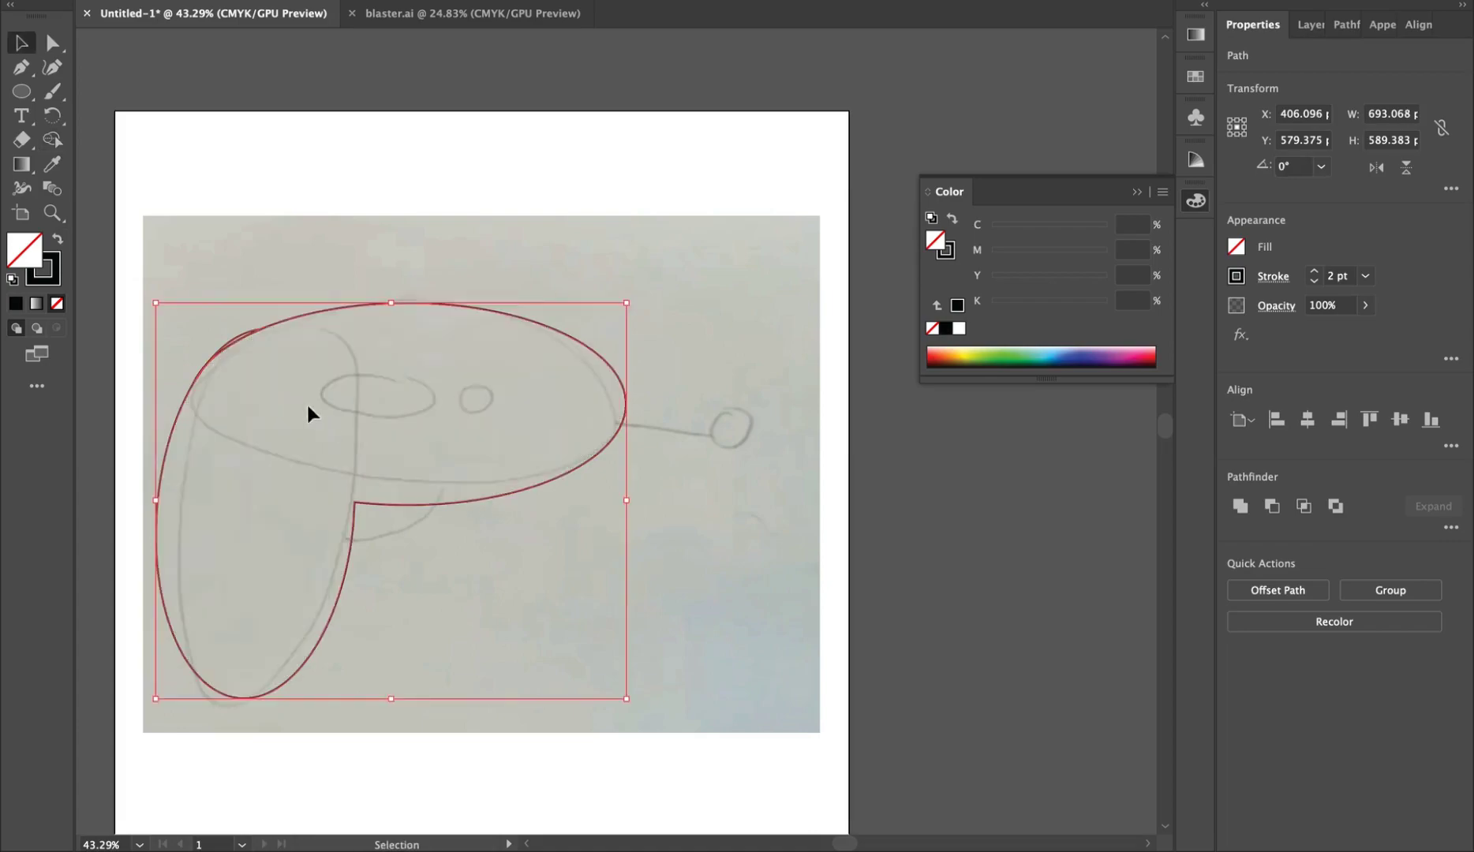
# Clean up the leftover sliver on the upper-left edge of the merged silhouette
pyautogui.moveTo(198, 332); pyautogui.dragTo(622, 448)
pyautogui.scroll(-7, 388, 369)
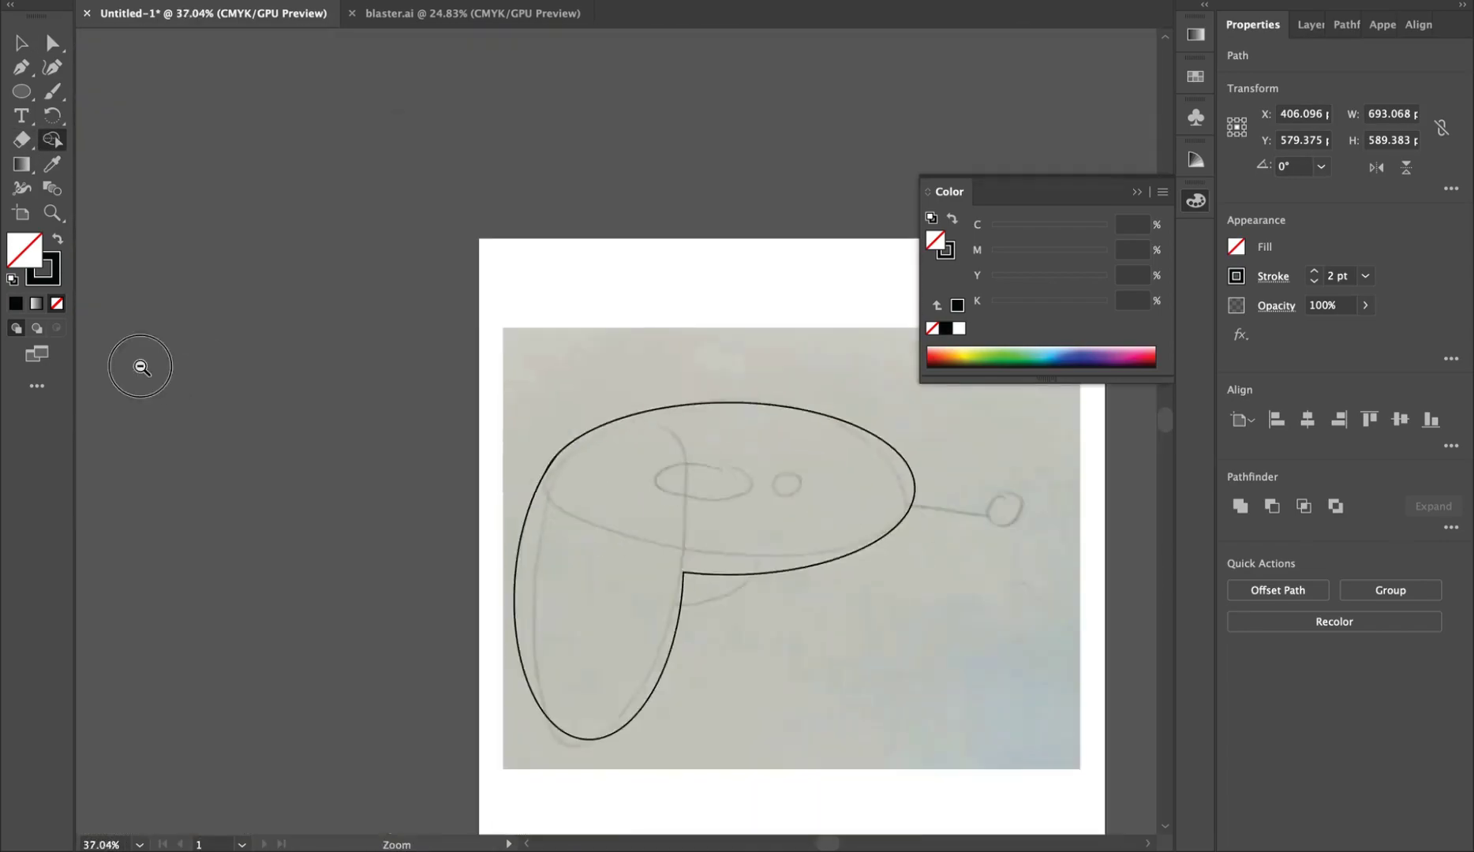
pyautogui.scroll(8, 505, 552)
pyautogui.click(529, 475)
pyautogui.press('Delete')
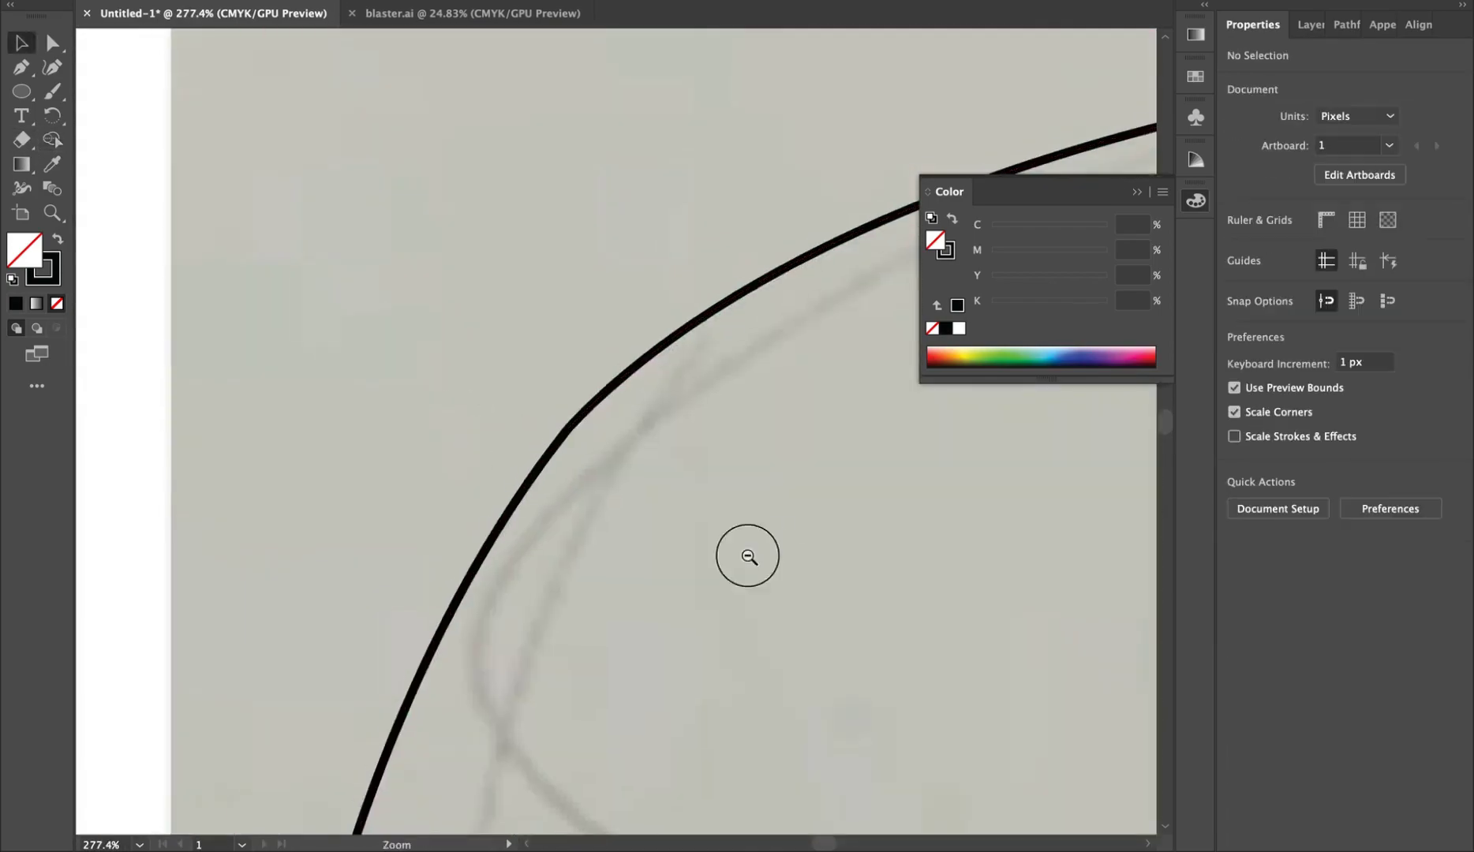
# Remove the extra anchor points where barrel and handle join at the upper left and adjust the handles into a smooth curve
pyautogui.moveTo(748, 556); pyautogui.dragTo(289, 259)
pyautogui.press('a')
pyautogui.moveTo(288, 258); pyautogui.dragTo(477, 295)
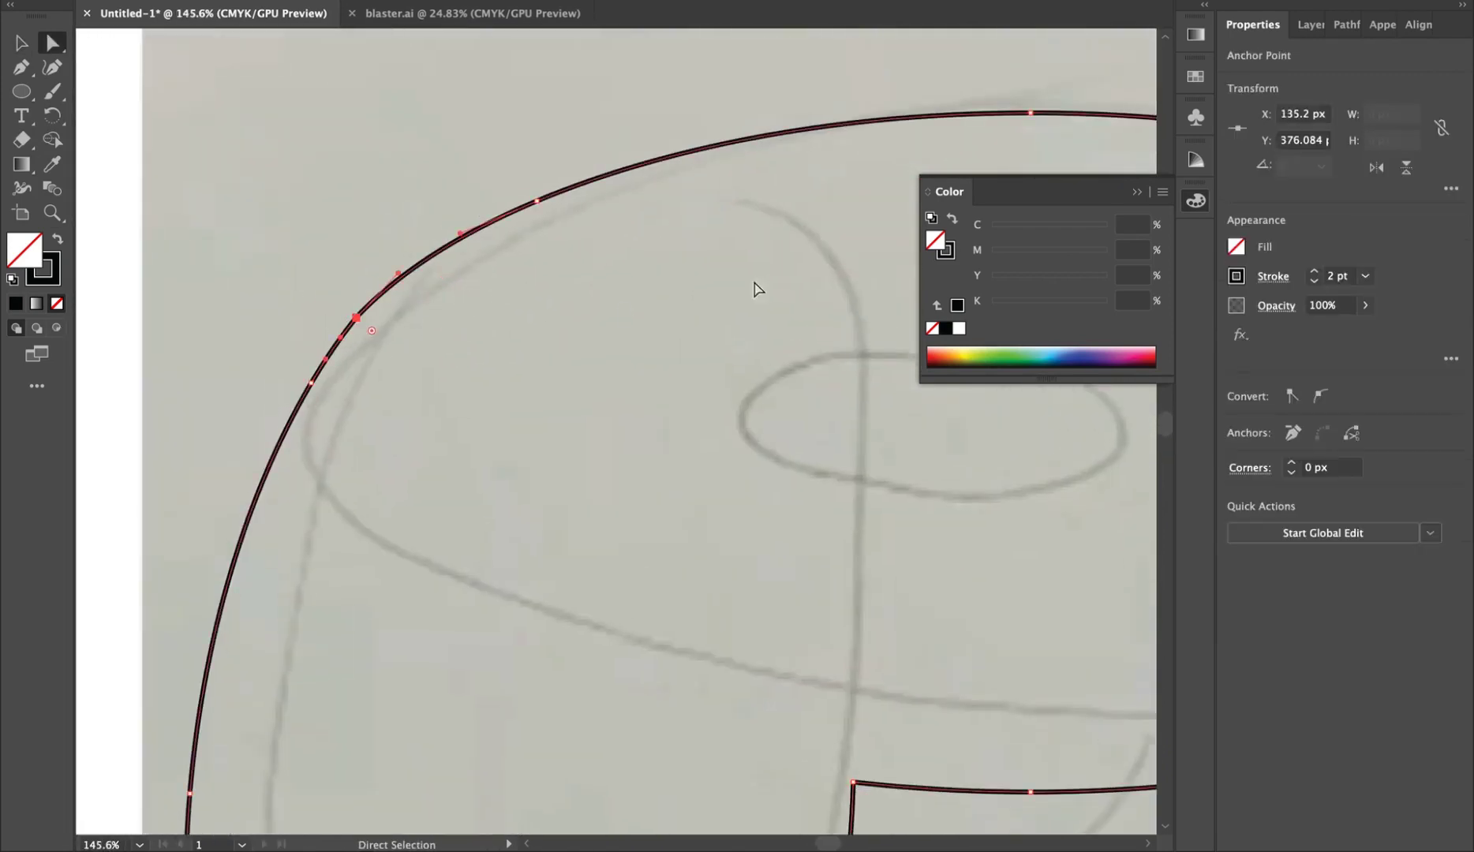
pyautogui.click(1293, 432)
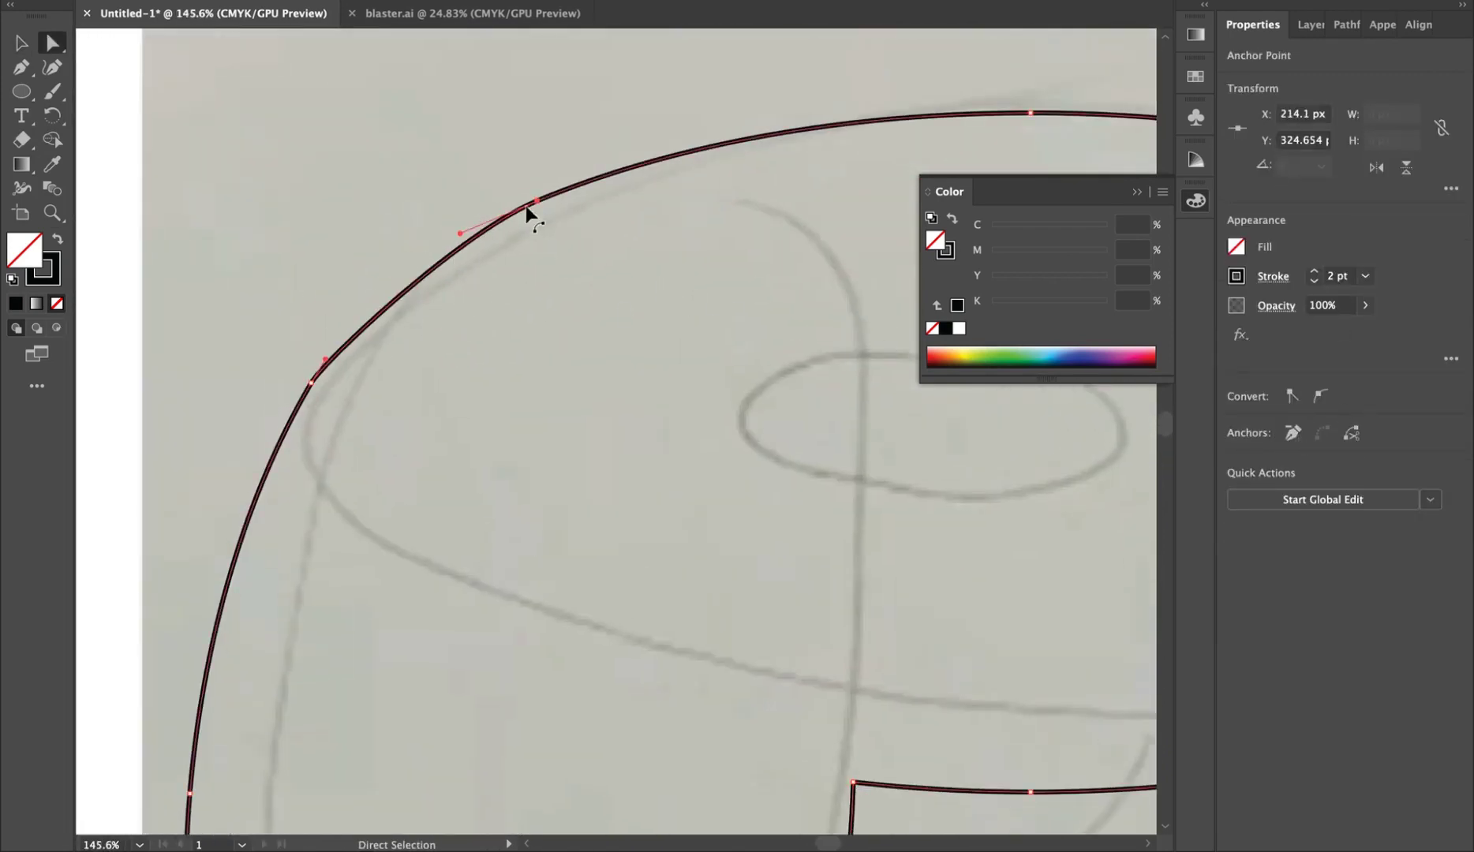
pyautogui.click(1292, 433)
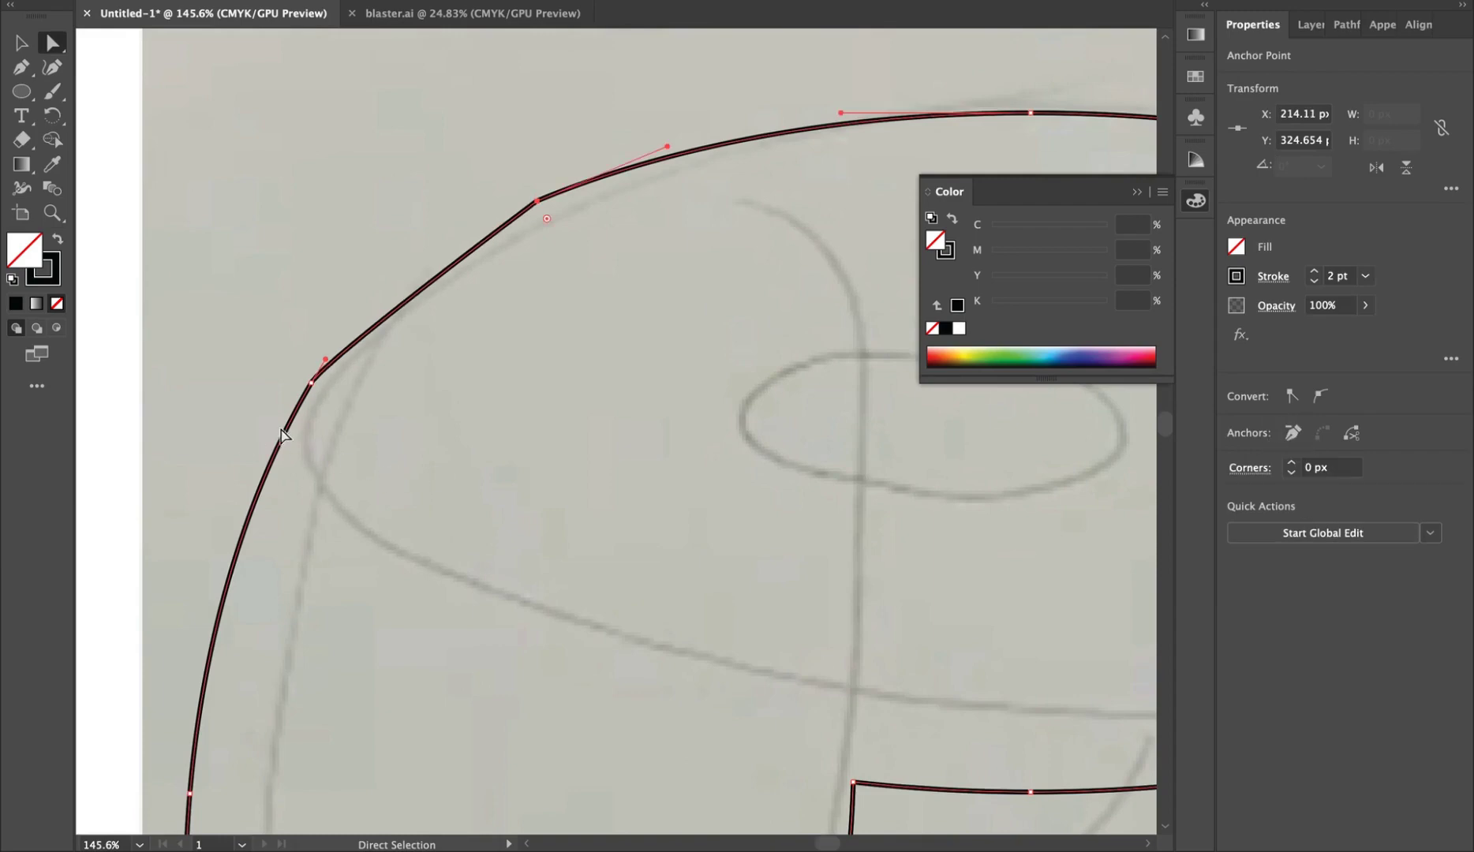
pyautogui.moveTo(325, 358); pyautogui.dragTo(358, 293)
pyautogui.click(1293, 432)
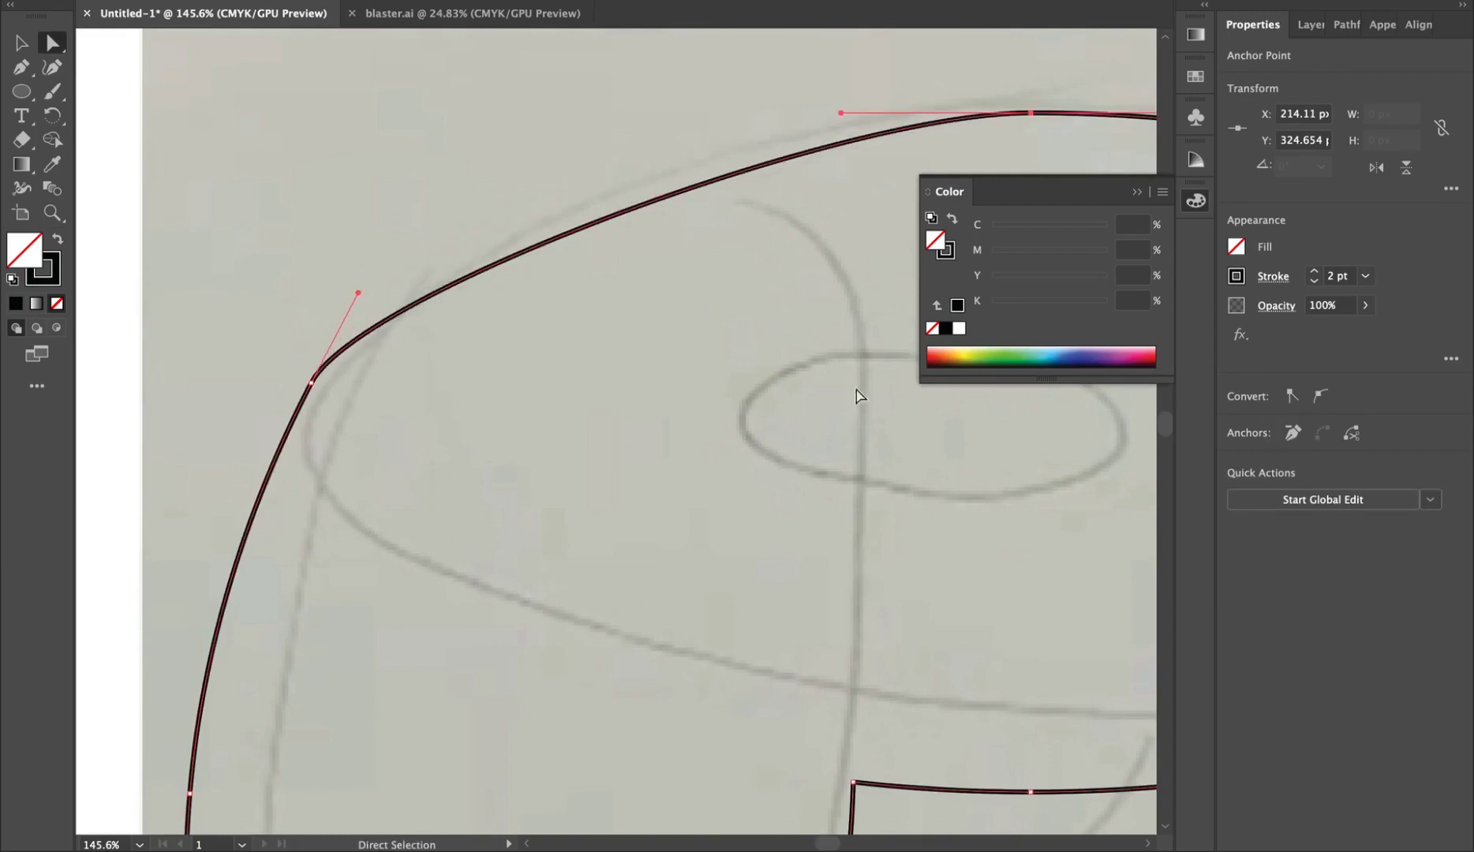
pyautogui.moveTo(841, 113); pyautogui.dragTo(566, 104)
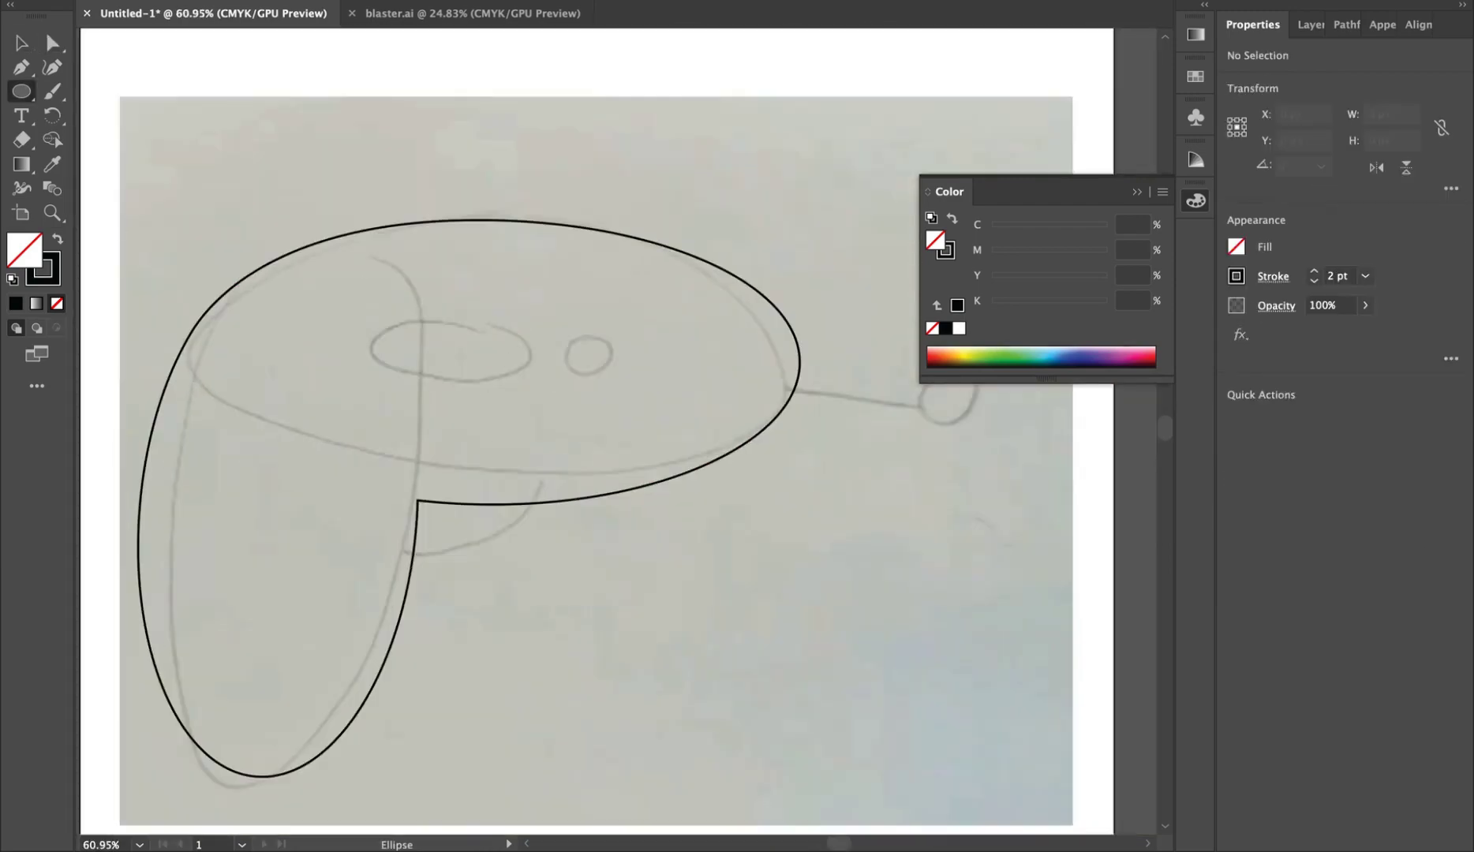
# Draw two circles about 283 px wide around the trigger area and scale the one over the body uniformly to 500%
pyautogui.moveTo(354, 401)
pyautogui.mouseDown()
pyautogui.moveTo(596, 569)
pyautogui.moveTo(549, 470)
pyautogui.moveTo(559, 482)
pyautogui.moveTo(556, 448)
pyautogui.moveTo(781, 522)
pyautogui.moveTo(793, 580)
pyautogui.moveTo(767, 616)
pyautogui.mouseUp()
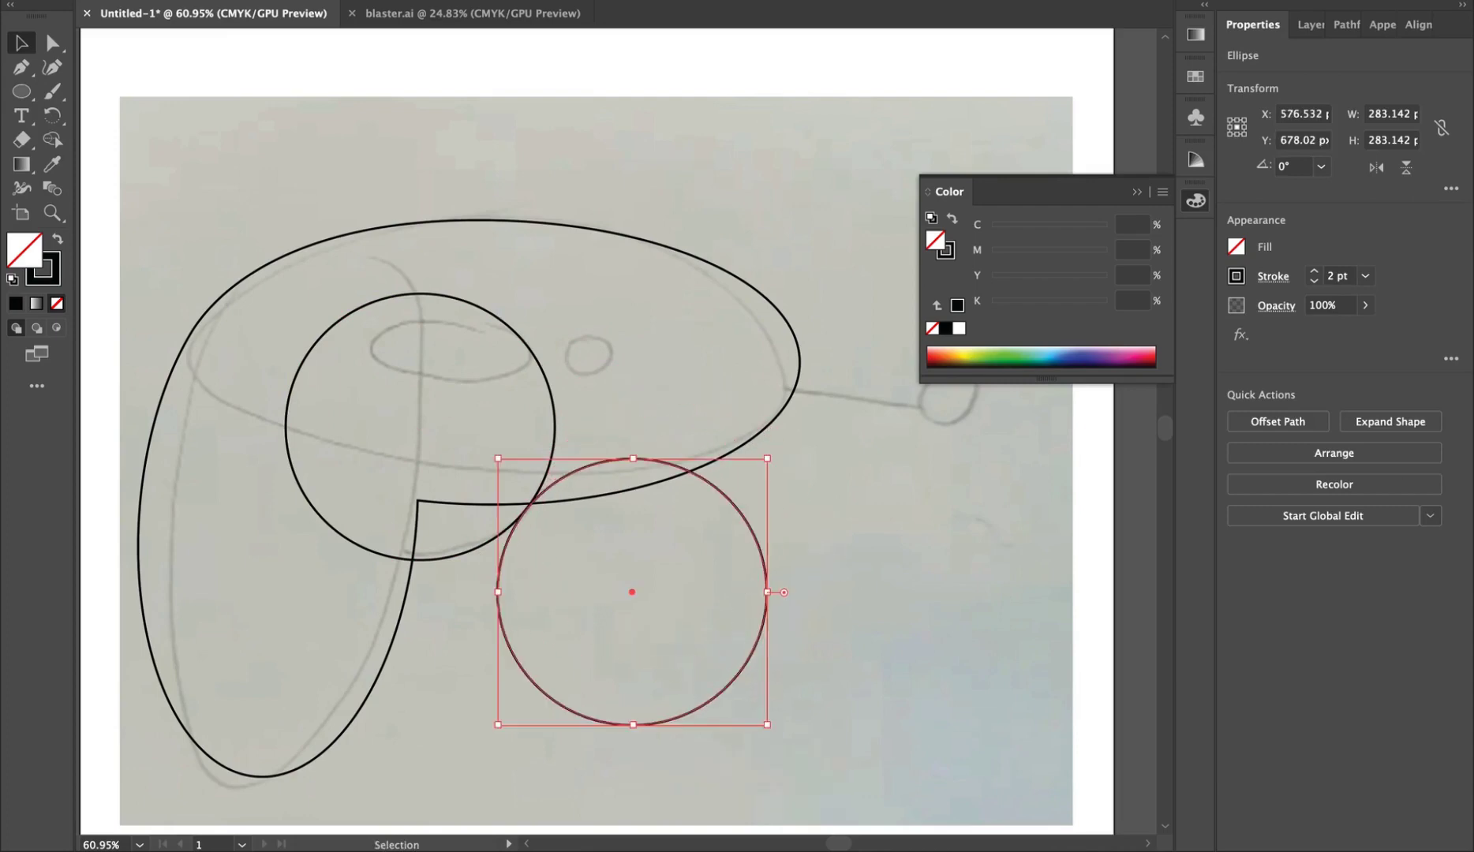
pyautogui.click(557, 420)
pyautogui.doubleClick(52, 115)
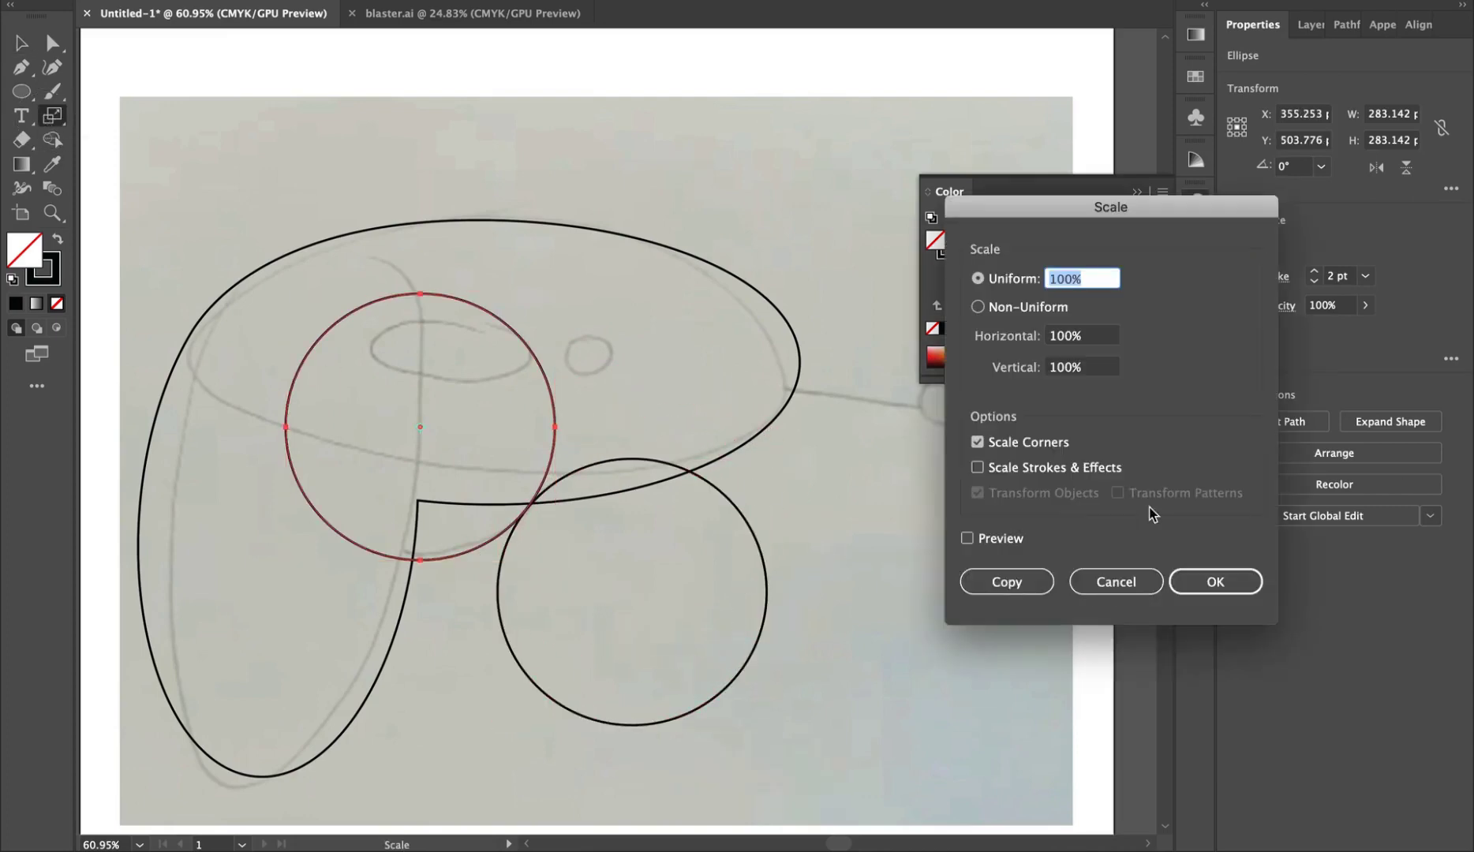
pyautogui.click(977, 368)
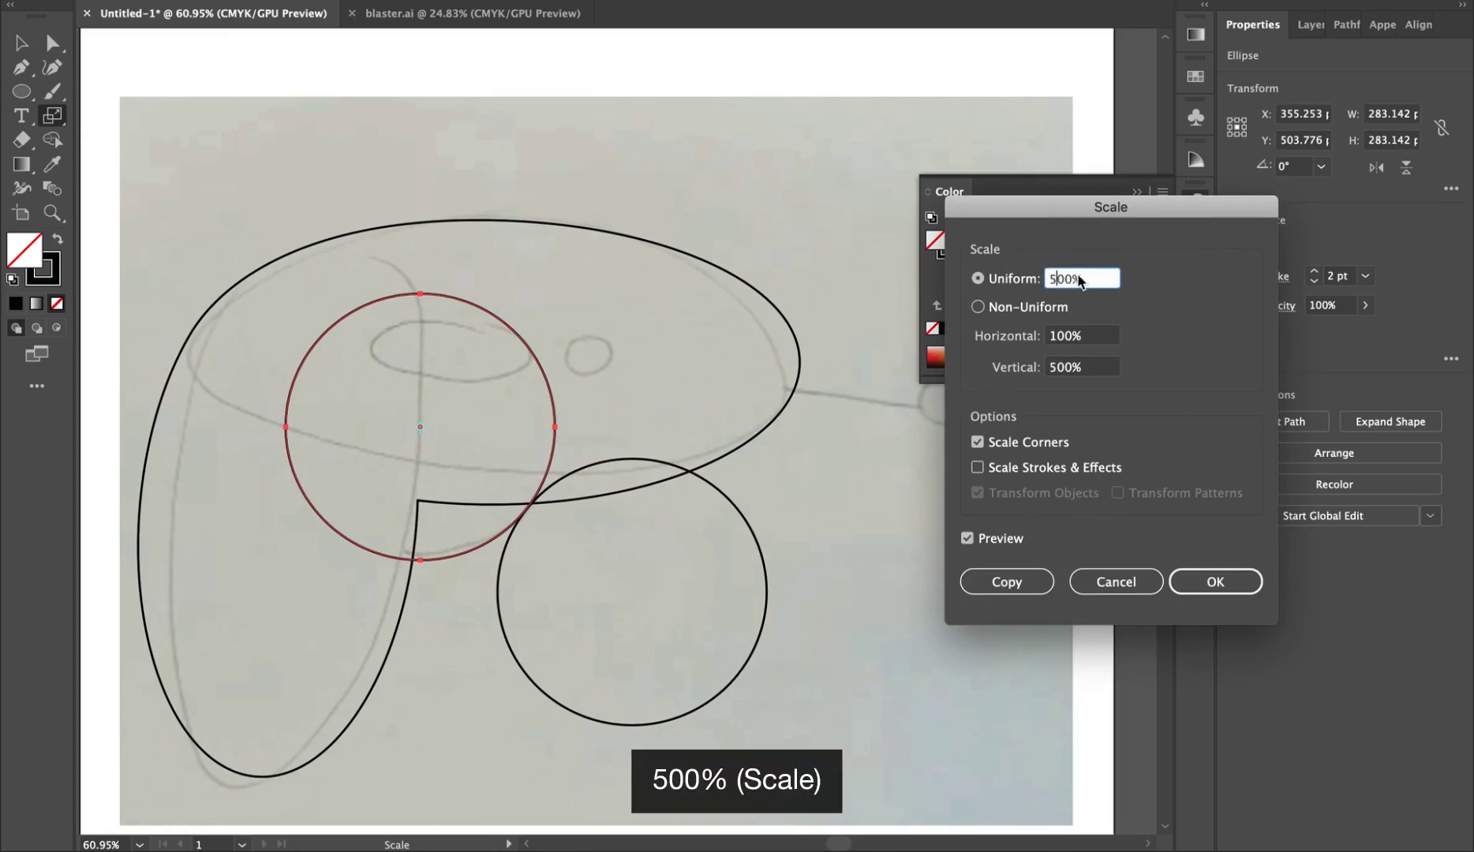
pyautogui.click(1087, 340)
pyautogui.click(1215, 582)
# Move the enlarged circle upward so that its lower arc passes just below the barrel as the trigger's bottom edge
pyautogui.press('v')
pyautogui.moveTo(1053, 667); pyautogui.dragTo(689, 547)
pyautogui.keyDown('alt'); pyautogui.keyDown('super'); pyautogui.click(650, 486); pyautogui.keyUp('super'); pyautogui.keyUp('alt')
pyautogui.keyDown('super'); pyautogui.click(678, 500); pyautogui.keyUp('super')
pyautogui.moveTo(373, 635); pyautogui.dragTo(608, 549)
pyautogui.scroll(2, 883, 545)
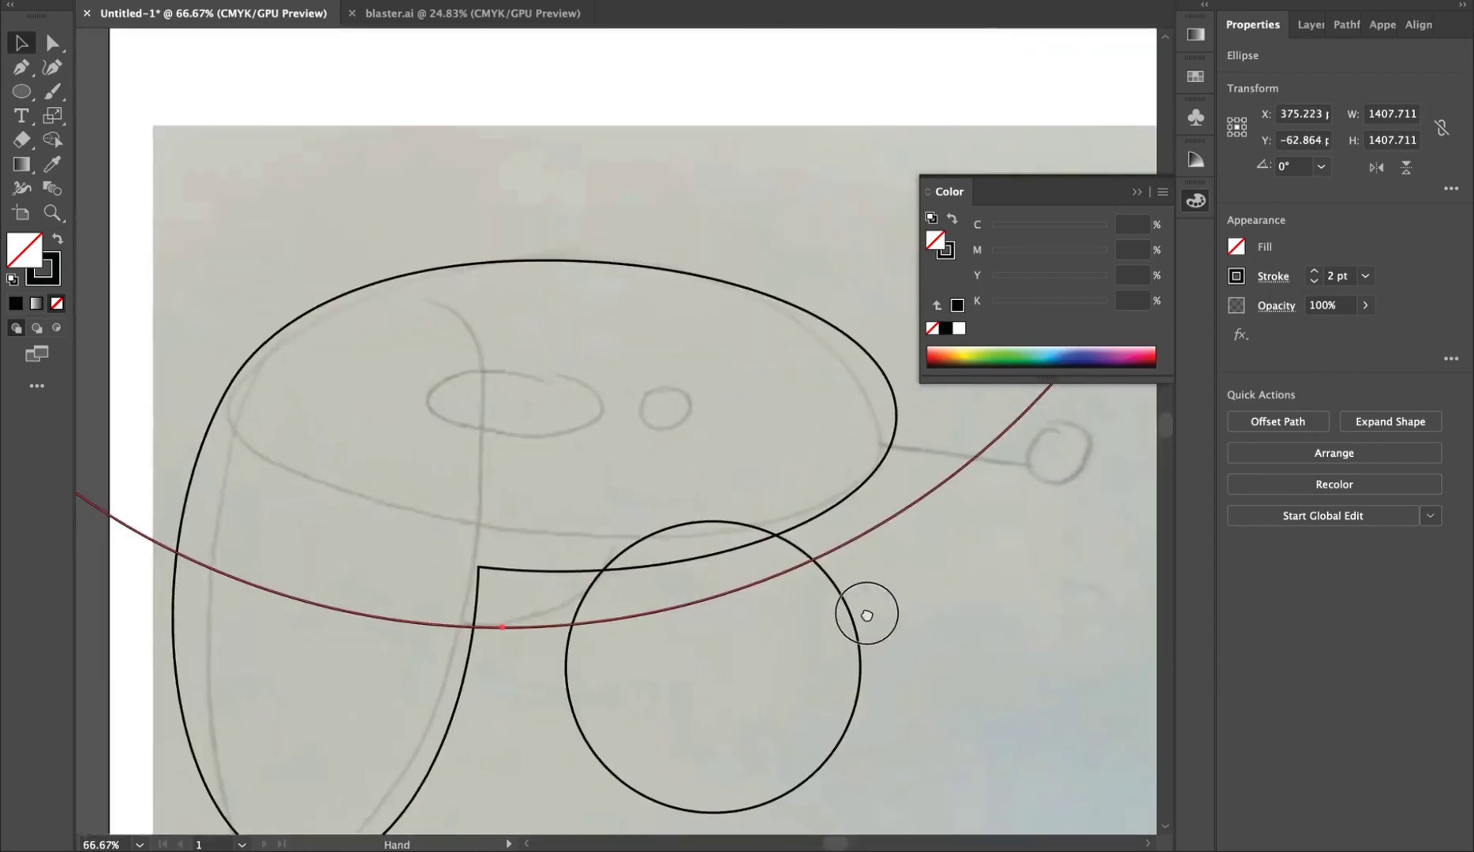
# Reposition the small circle to shape the trigger's front curve and nudge the large circle slightly lower
pyautogui.moveTo(866, 615); pyautogui.dragTo(849, 546)
pyautogui.moveTo(838, 569); pyautogui.dragTo(873, 528)
pyautogui.moveTo(873, 527); pyautogui.dragTo(724, 471)
pyautogui.moveTo(882, 664); pyautogui.dragTo(815, 565)
pyautogui.click(553, 451)
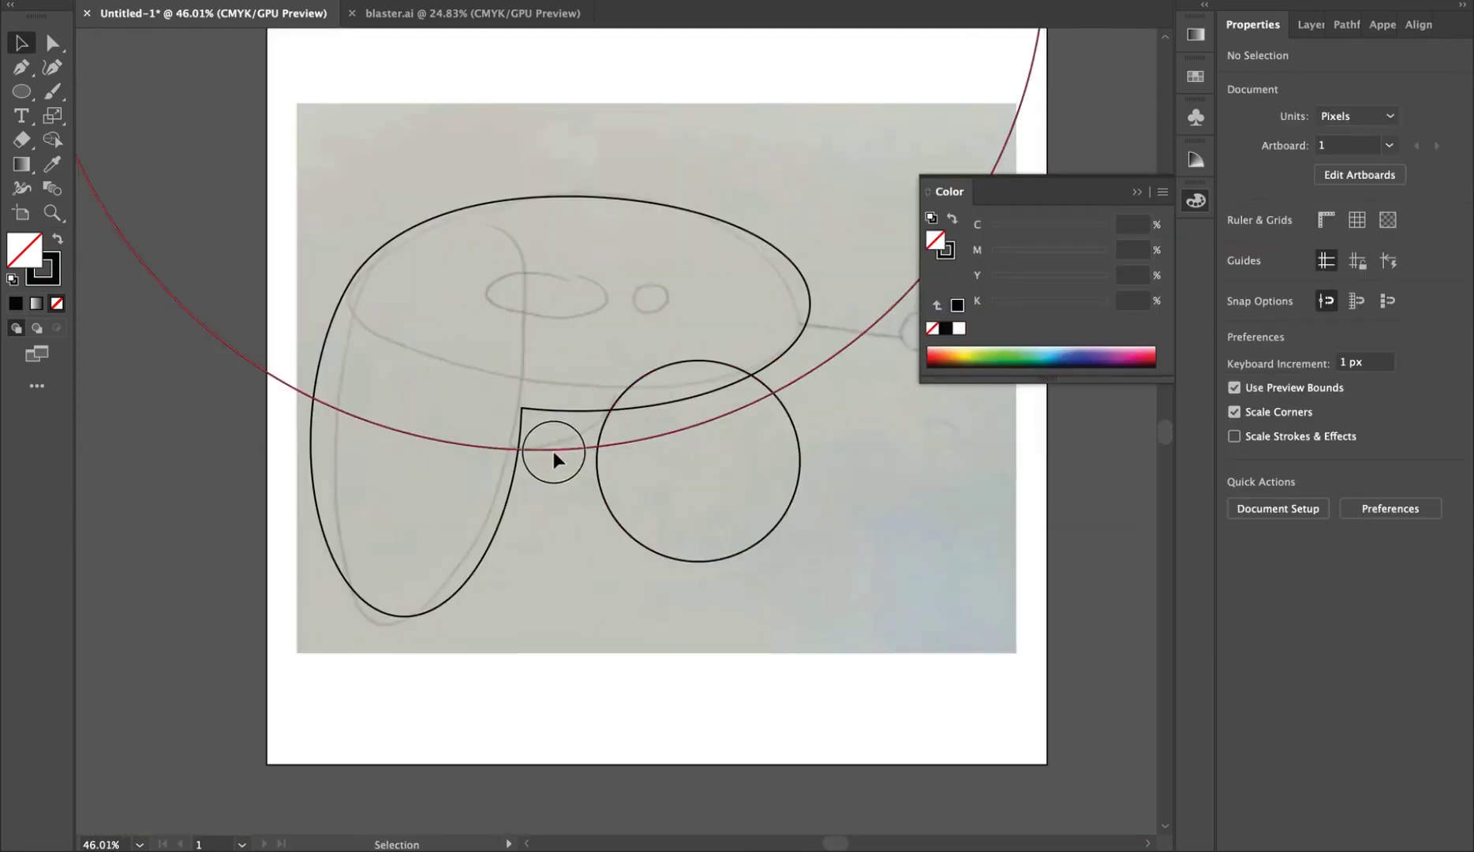
pyautogui.moveTo(554, 452); pyautogui.dragTo(552, 459)
pyautogui.moveTo(648, 559); pyautogui.dragTo(643, 686)
pyautogui.click(1137, 192)
# Subtract the excess areas of both circles from the selected shapes with the Shape Builder tool, keeping the trigger
pyautogui.moveTo(1113, 676); pyautogui.dragTo(918, 740)
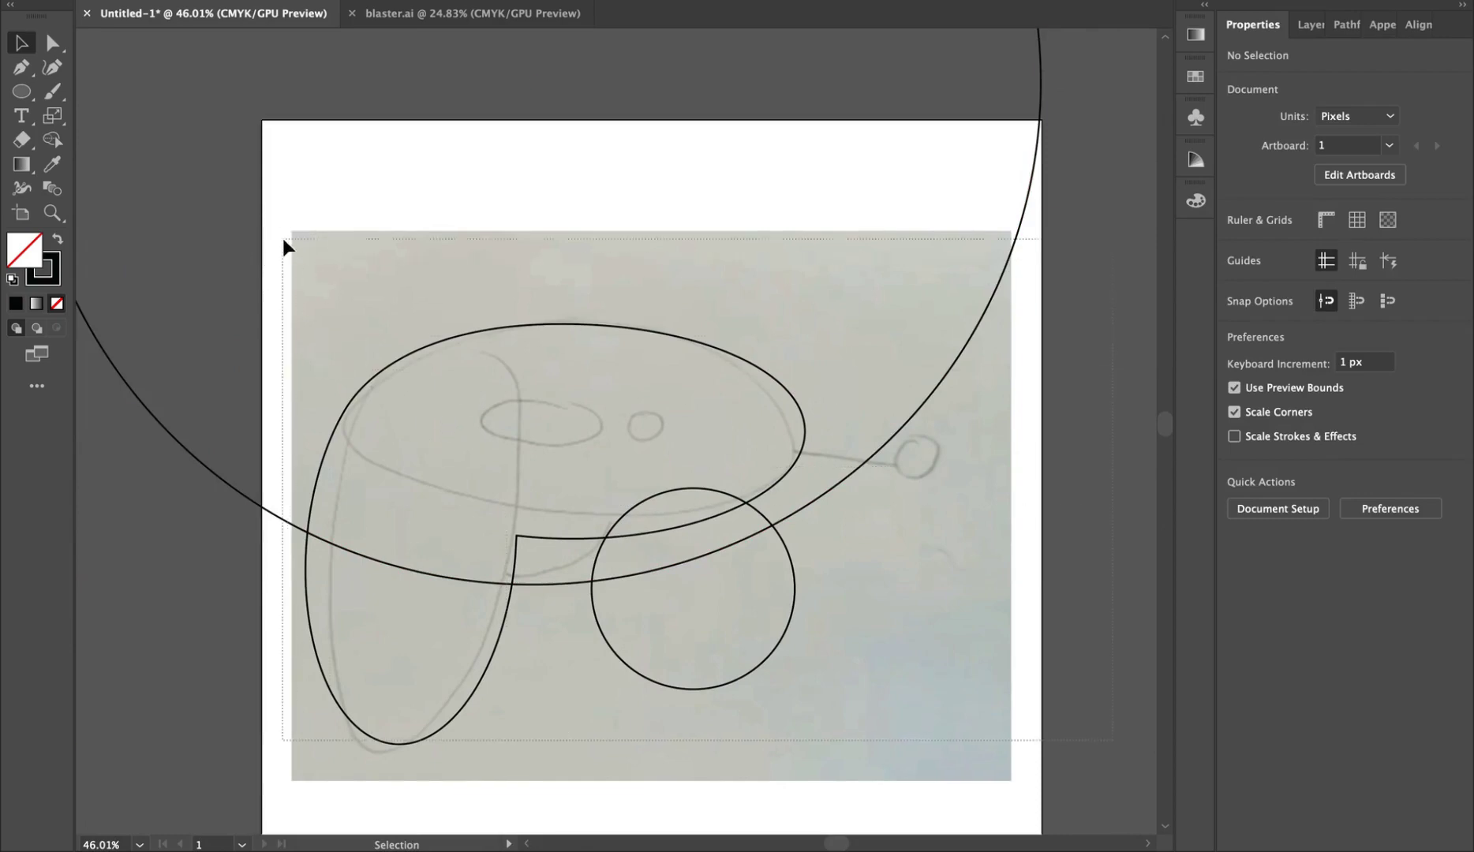
pyautogui.moveTo(283, 235); pyautogui.dragTo(282, 235)
pyautogui.click(47, 137)
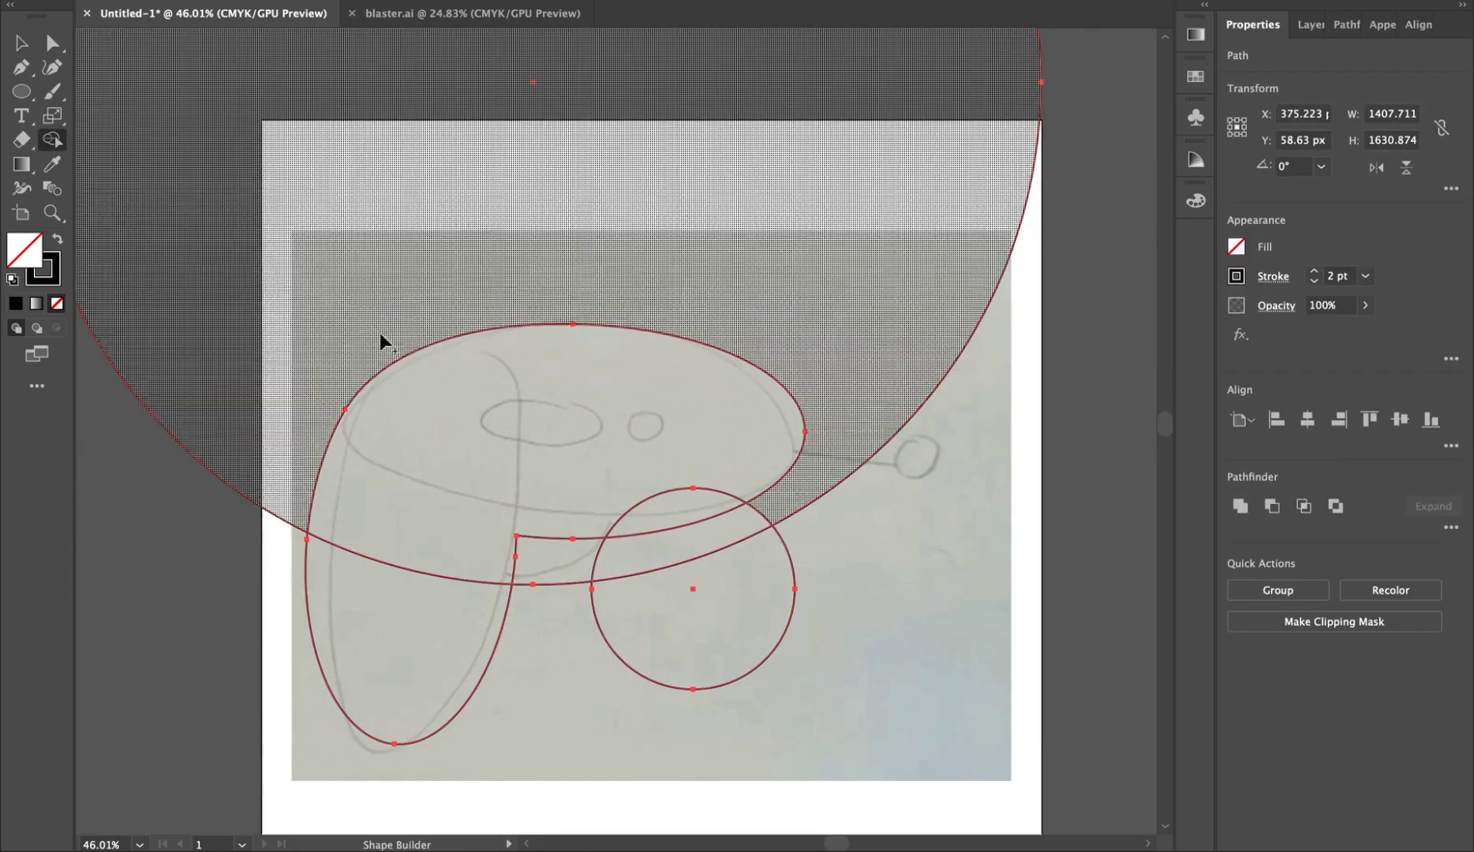
pyautogui.keyDown('alt'); pyautogui.click(383, 313); pyautogui.keyUp('alt')
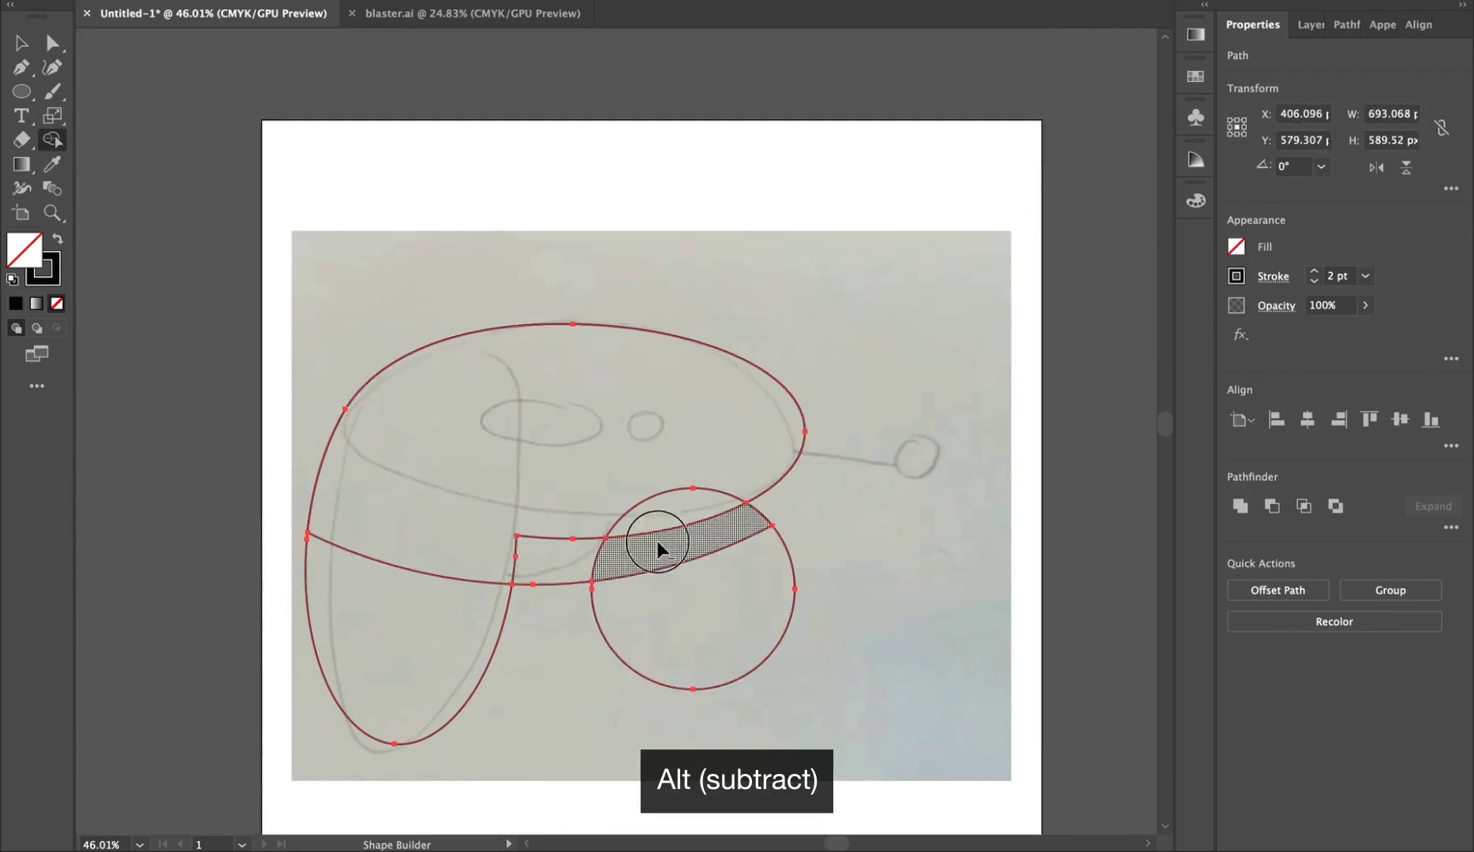
pyautogui.keyDown('alt'); pyautogui.moveTo(657, 539); pyautogui.dragTo(681, 666); pyautogui.keyUp('alt')
# Merge the divided barrel and handle areas back into one body shape, then deselect the artwork
pyautogui.moveTo(521, 466)
pyautogui.mouseDown()
pyautogui.moveTo(484, 497)
pyautogui.moveTo(428, 631)
pyautogui.mouseUp()
pyautogui.press('v')
pyautogui.click(1089, 643)
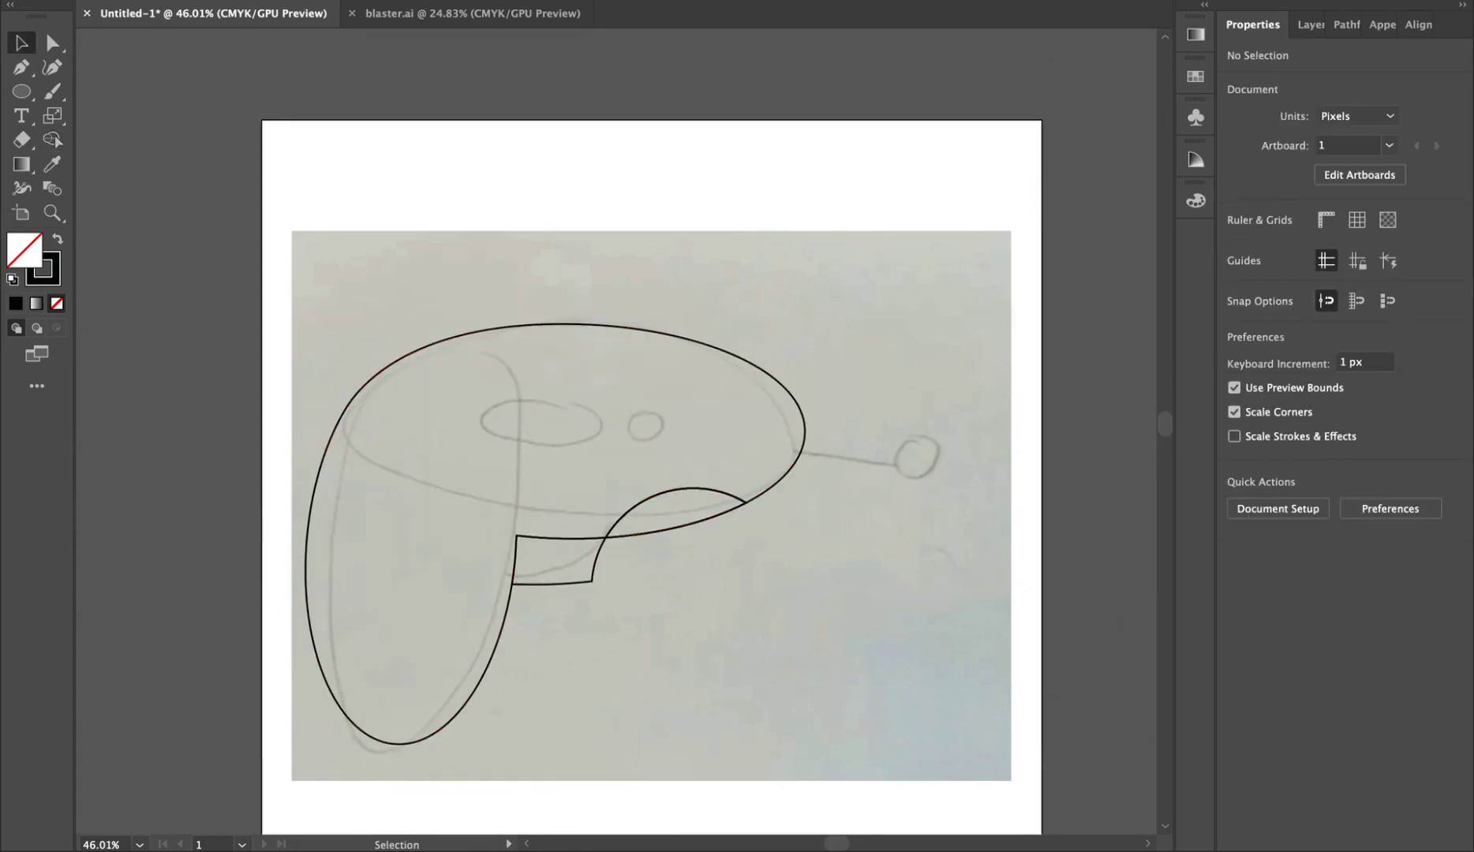
# Draw a rectangle about 175 × 63 px over the sketched oval on the barrel
pyautogui.moveTo(22, 90); pyautogui.dragTo(118, 89)
pyautogui.moveTo(475, 393); pyautogui.dragTo(605, 438)
pyautogui.moveTo(641, 486); pyautogui.dragTo(781, 487)
pyautogui.press('v')
pyautogui.click(780, 407)
pyautogui.moveTo(700, 395); pyautogui.dragTo(699, 408)
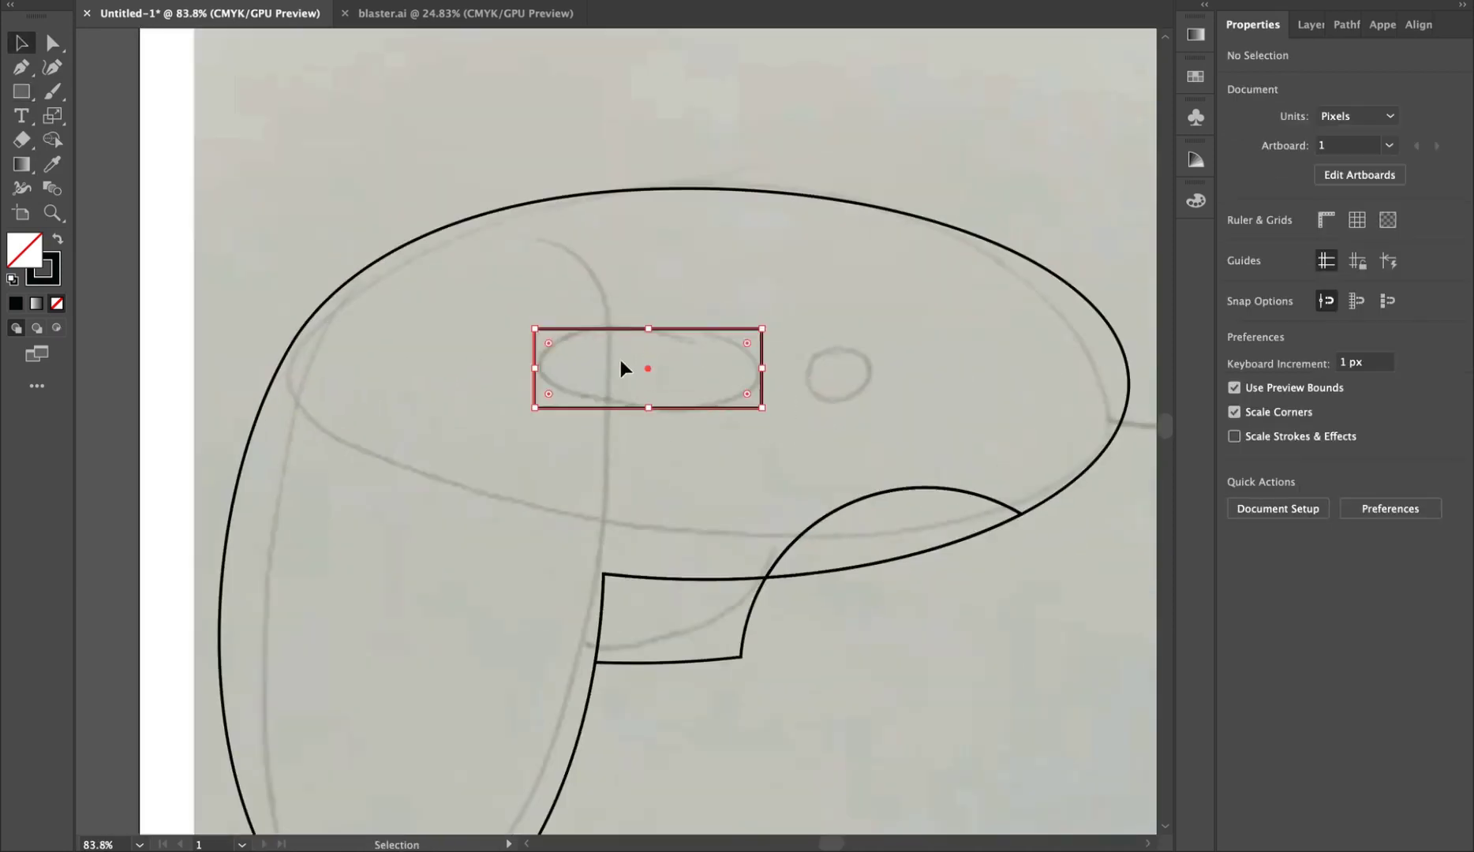
# Round all corners of the barrel rectangle fully to make a pill shape
pyautogui.press('a')
pyautogui.moveTo(550, 341); pyautogui.dragTo(723, 432)
pyautogui.press('v')
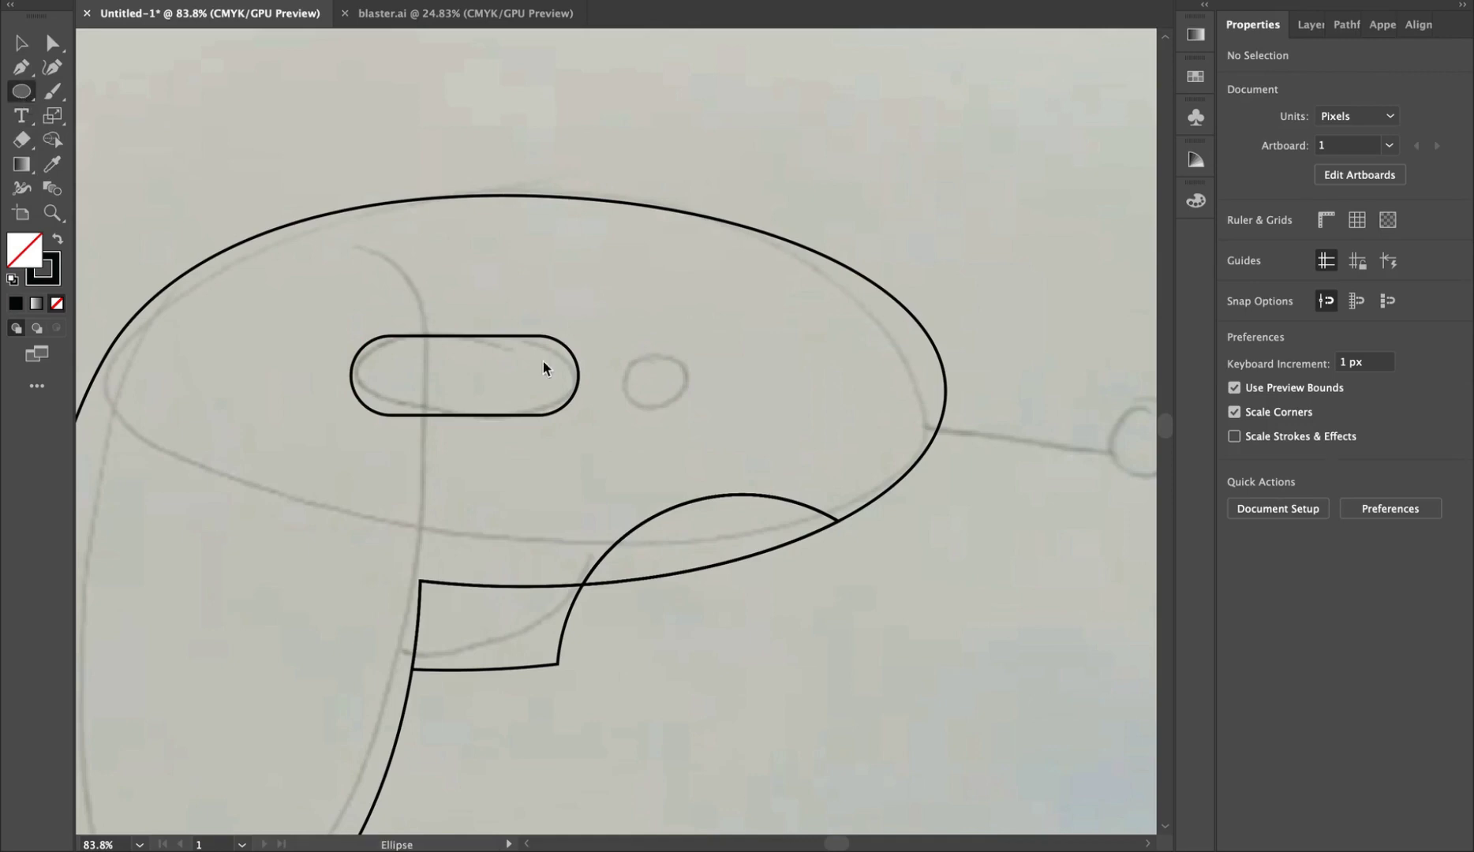
# Draw a circle about 62 px wide at the pill's end and move it horizontally onto the sketched round button
pyautogui.moveTo(543, 368); pyautogui.dragTo(583, 414)
pyautogui.press('v')
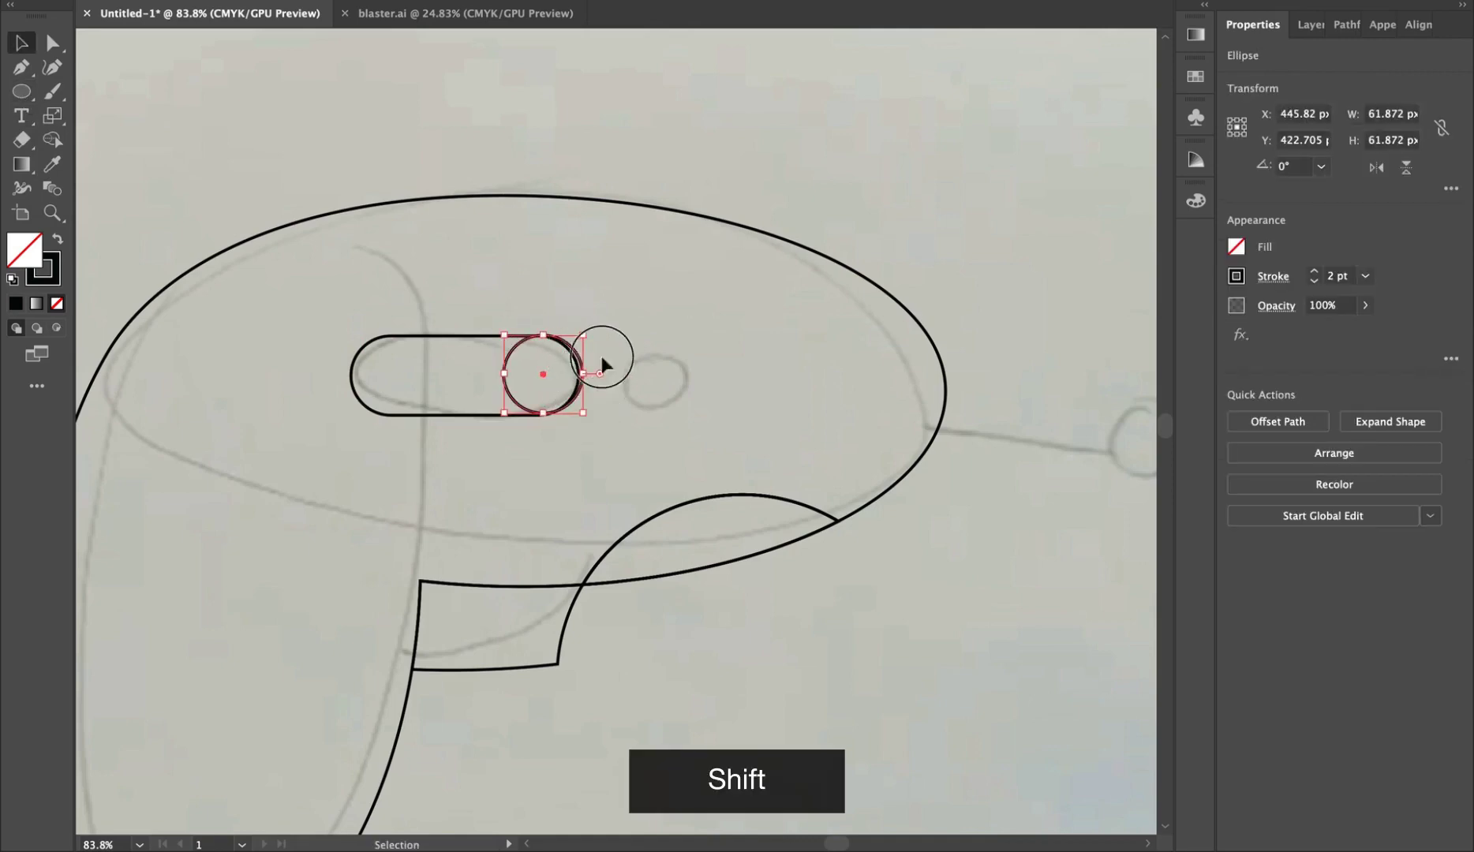
pyautogui.moveTo(688, 368); pyautogui.dragTo(687, 367)
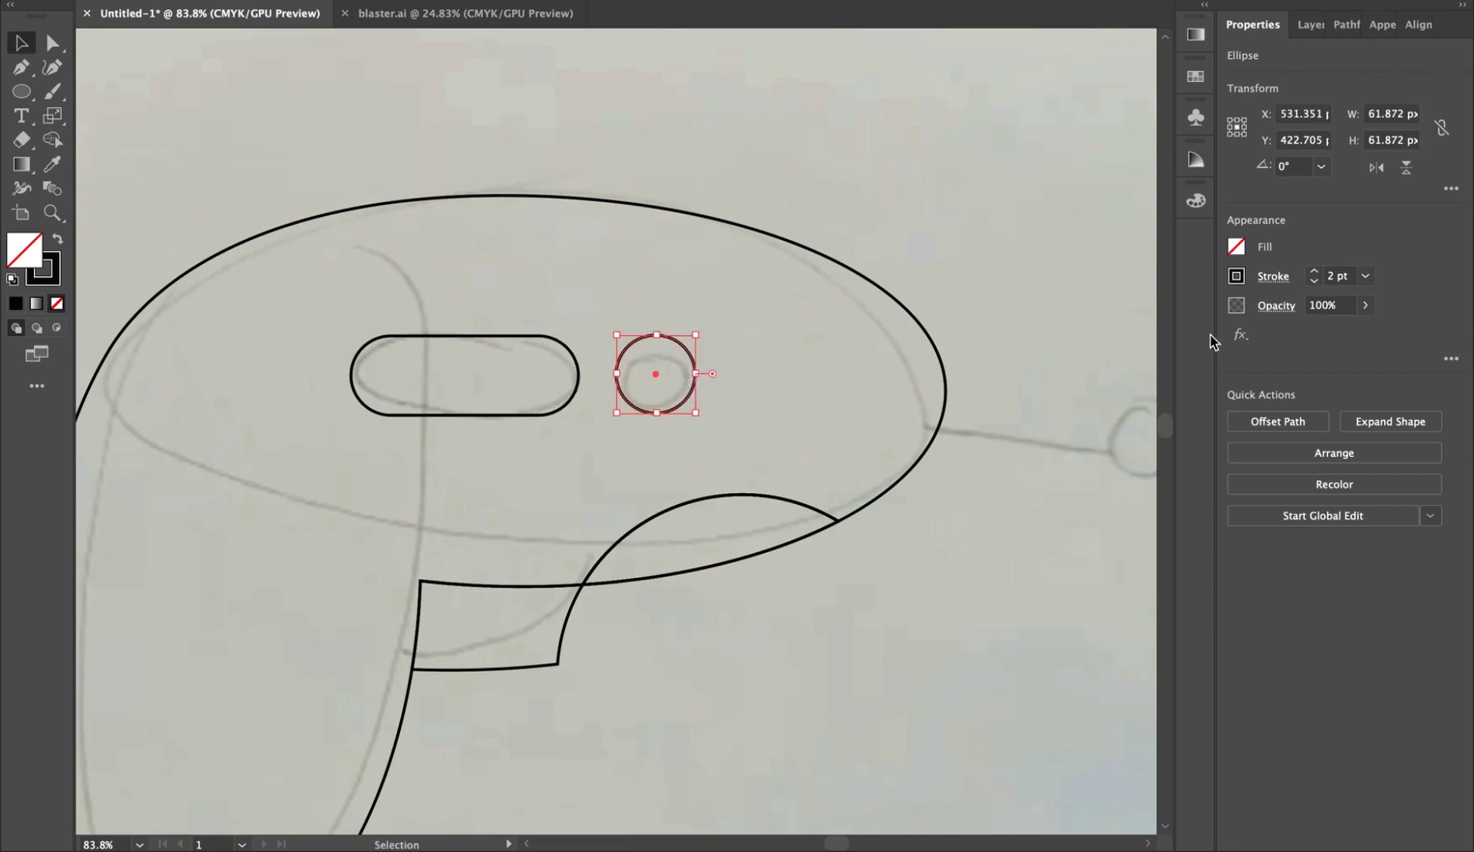
# Set the round button to 60 × 60 px and the pill's height to 60 px
pyautogui.write('60')
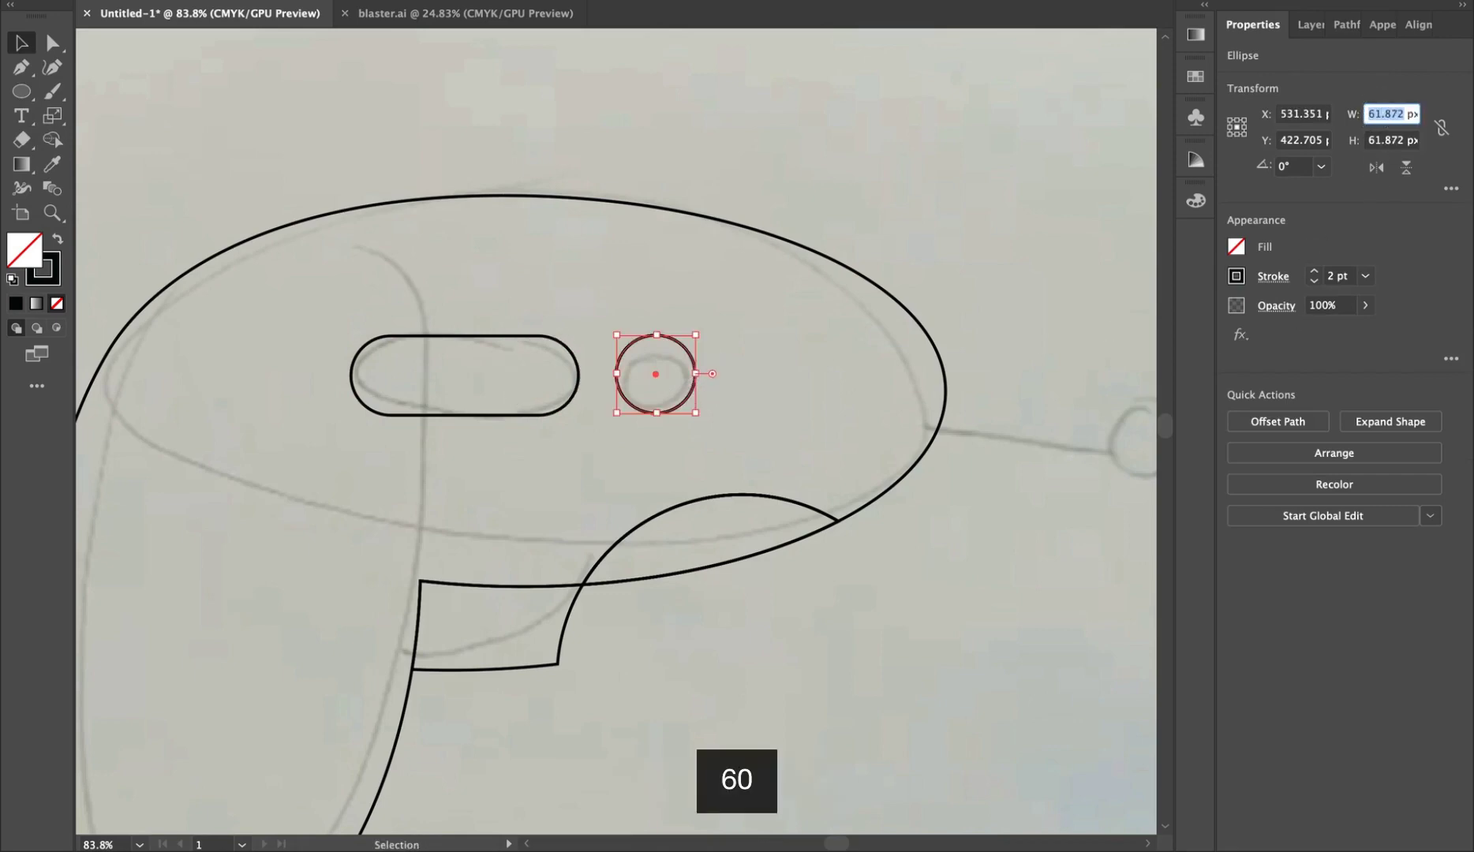
pyautogui.press('Tab')
pyautogui.press('Return')
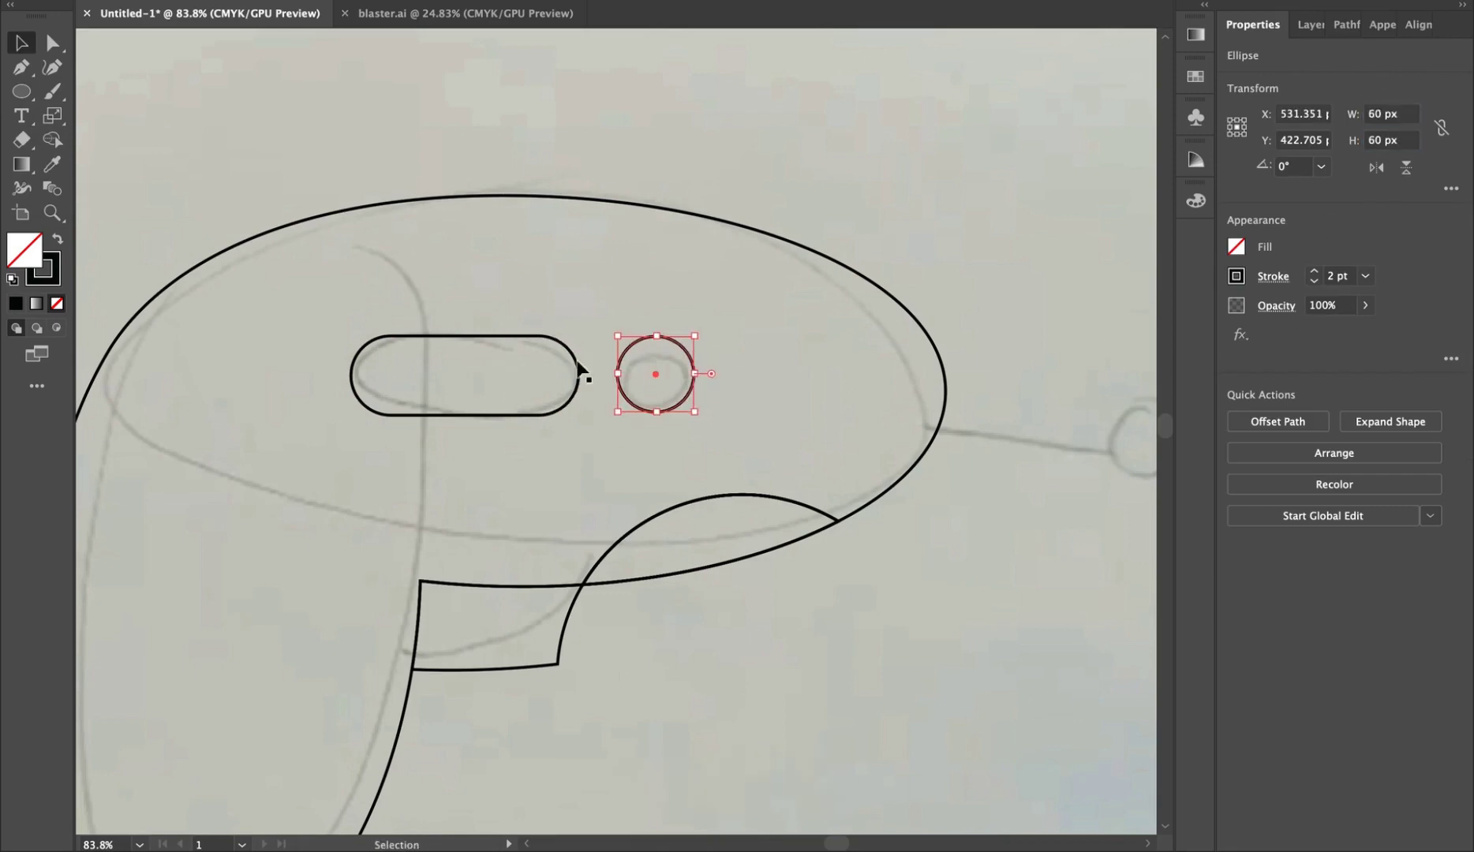
pyautogui.click(459, 340)
pyautogui.click(461, 338)
pyautogui.click(1389, 140)
pyautogui.write('60')
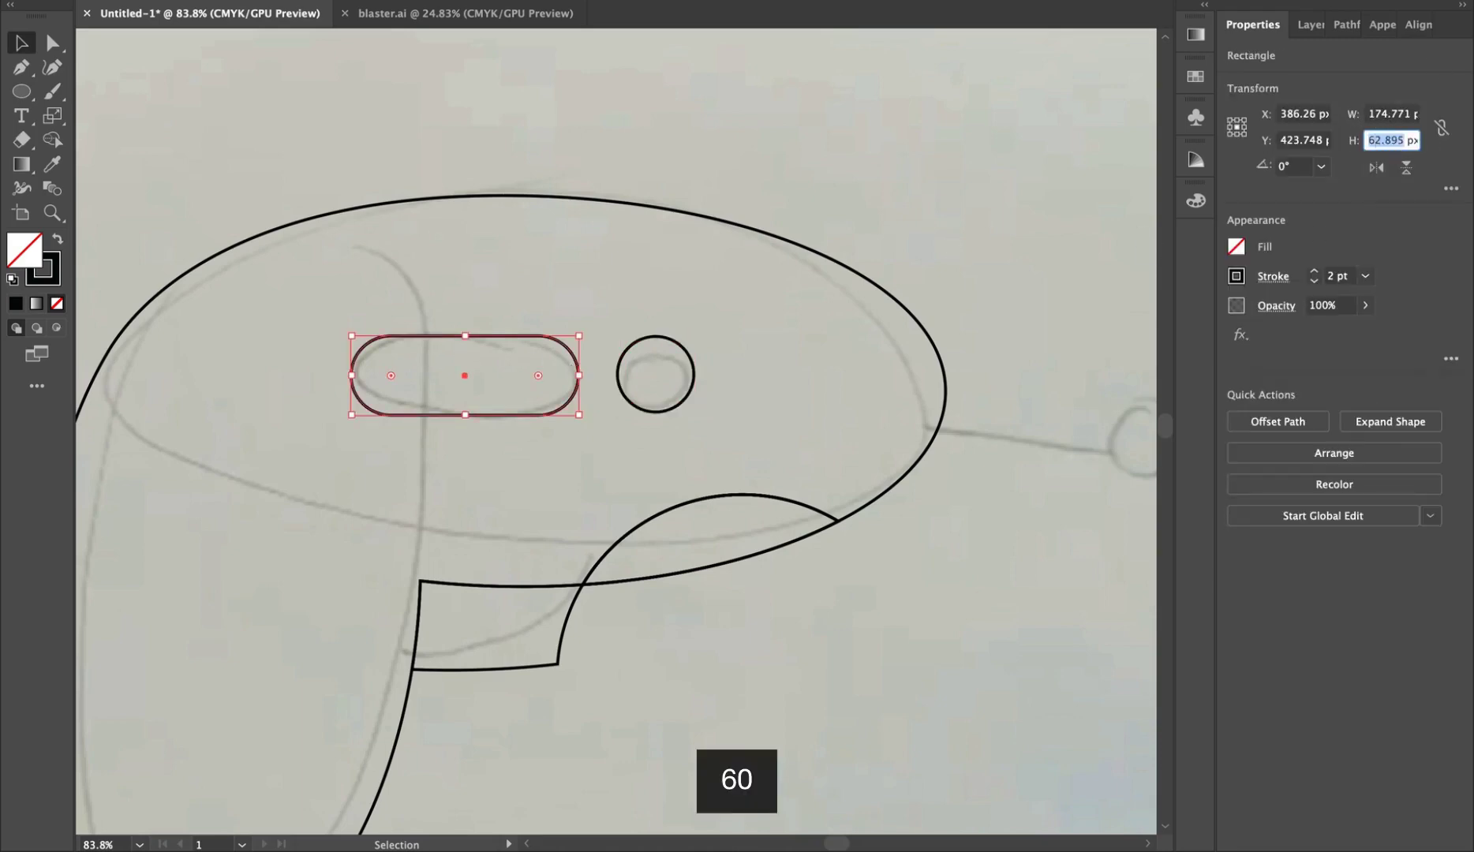
pyautogui.press('Return')
# Copy the round button in front of the barrel as the antenna tip and connect it to the body with a straight horizontal line
pyautogui.scroll(-2, 596, 332)
pyautogui.moveTo(606, 394)
pyautogui.mouseDown()
pyautogui.moveTo(959, 394)
pyautogui.moveTo(883, 416)
pyautogui.moveTo(883, 404)
pyautogui.mouseUp()
pyautogui.press('p')
pyautogui.click(792, 418)
pyautogui.click(920, 418)
pyautogui.press('v')
# Select the pill and the round button together and shift them left along the barrel
pyautogui.click(572, 404)
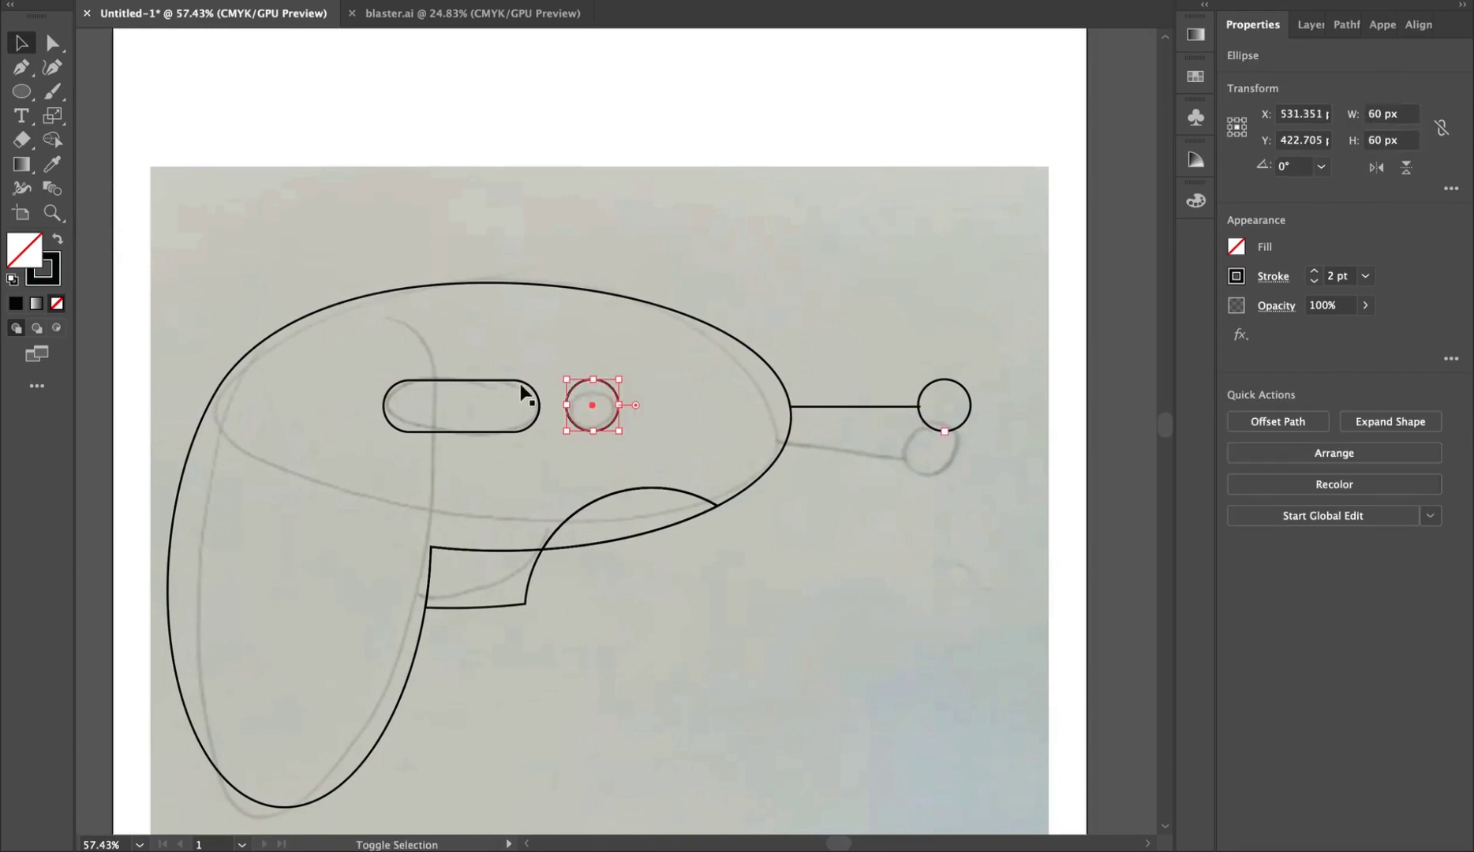
pyautogui.keyDown('shift'); pyautogui.click(520, 382); pyautogui.keyUp('shift')
pyautogui.moveTo(511, 382); pyautogui.dragTo(462, 384)
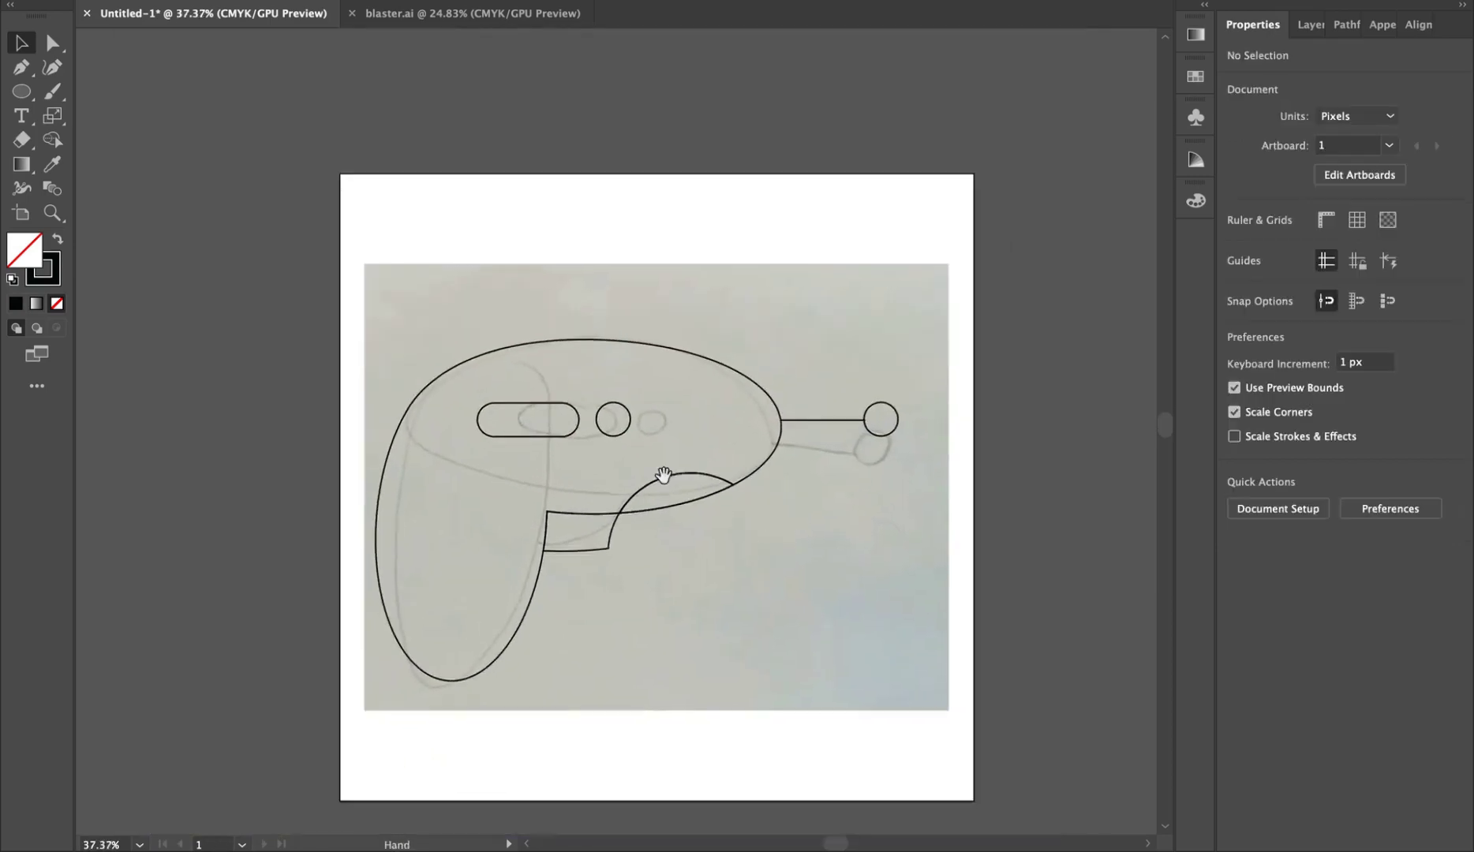
# Shorten the pill slightly from its right end and move the round button a little closer to the handle side
pyautogui.press('super+equal')
pyautogui.press('super+equal')
pyautogui.click(638, 434)
pyautogui.moveTo(640, 428); pyautogui.dragTo(625, 428)
pyautogui.moveTo(701, 401); pyautogui.dragTo(627, 386)
# Hide the sketch layer and add a new layer placed directly beneath Layer 2
pyautogui.click(1311, 25)
pyautogui.click(1232, 78)
pyautogui.click(1062, 705)
pyautogui.moveTo(1050, 707); pyautogui.dragTo(941, 680)
pyautogui.click(1413, 842)
pyautogui.moveTo(1338, 56); pyautogui.dragTo(1340, 82)
# Rename the new layer as BG and the sketch layer as drawing
pyautogui.doubleClick(1340, 76)
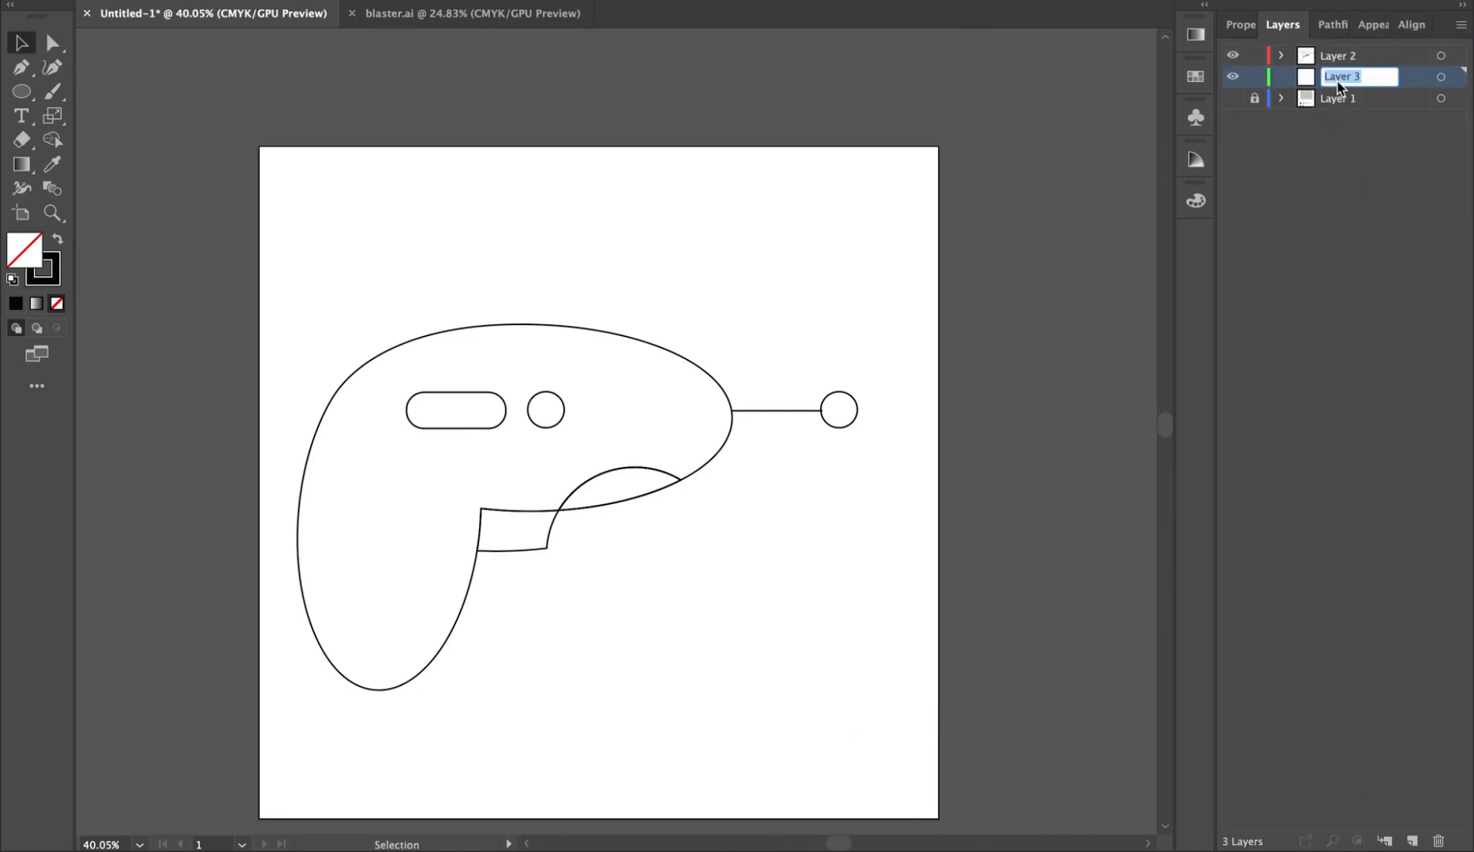
pyautogui.write('BG')
pyautogui.doubleClick(1341, 98)
pyautogui.write('drawing')
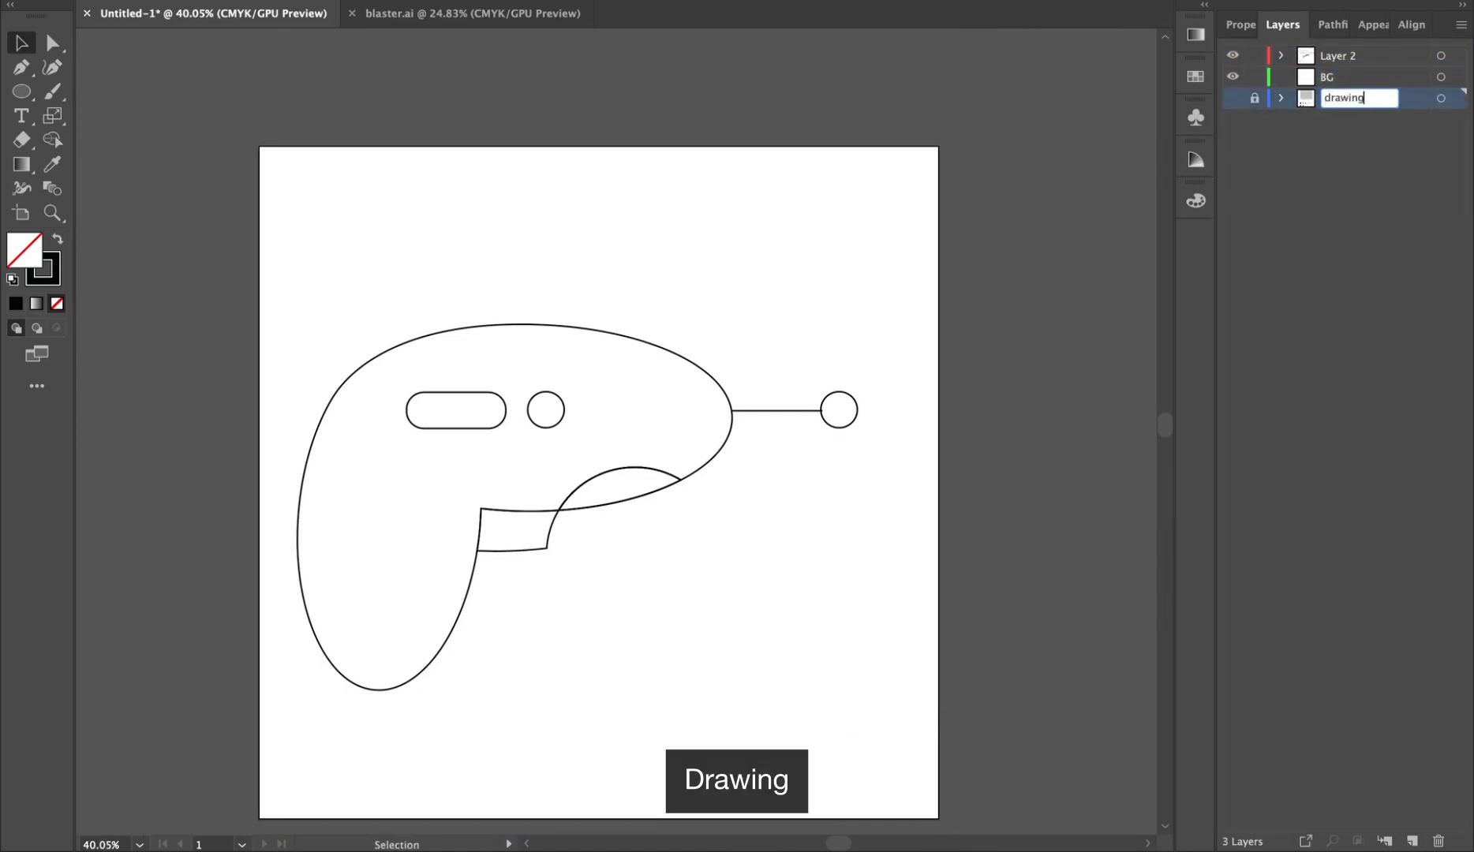
# Confirm the sketch layer's name drawing and rename Layer 2 as blaster
pyautogui.press('Return')
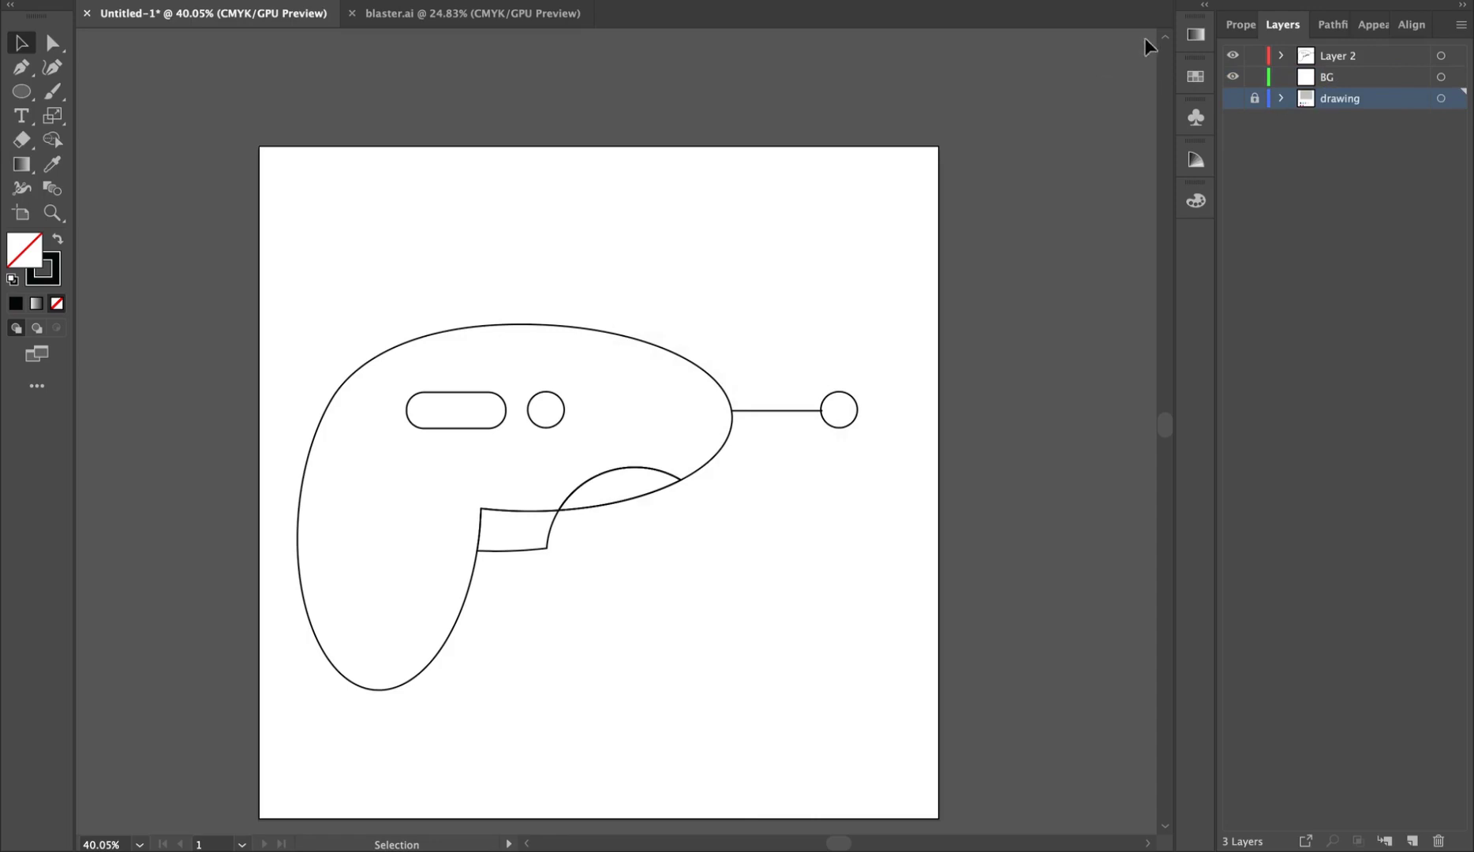
pyautogui.click(1346, 68)
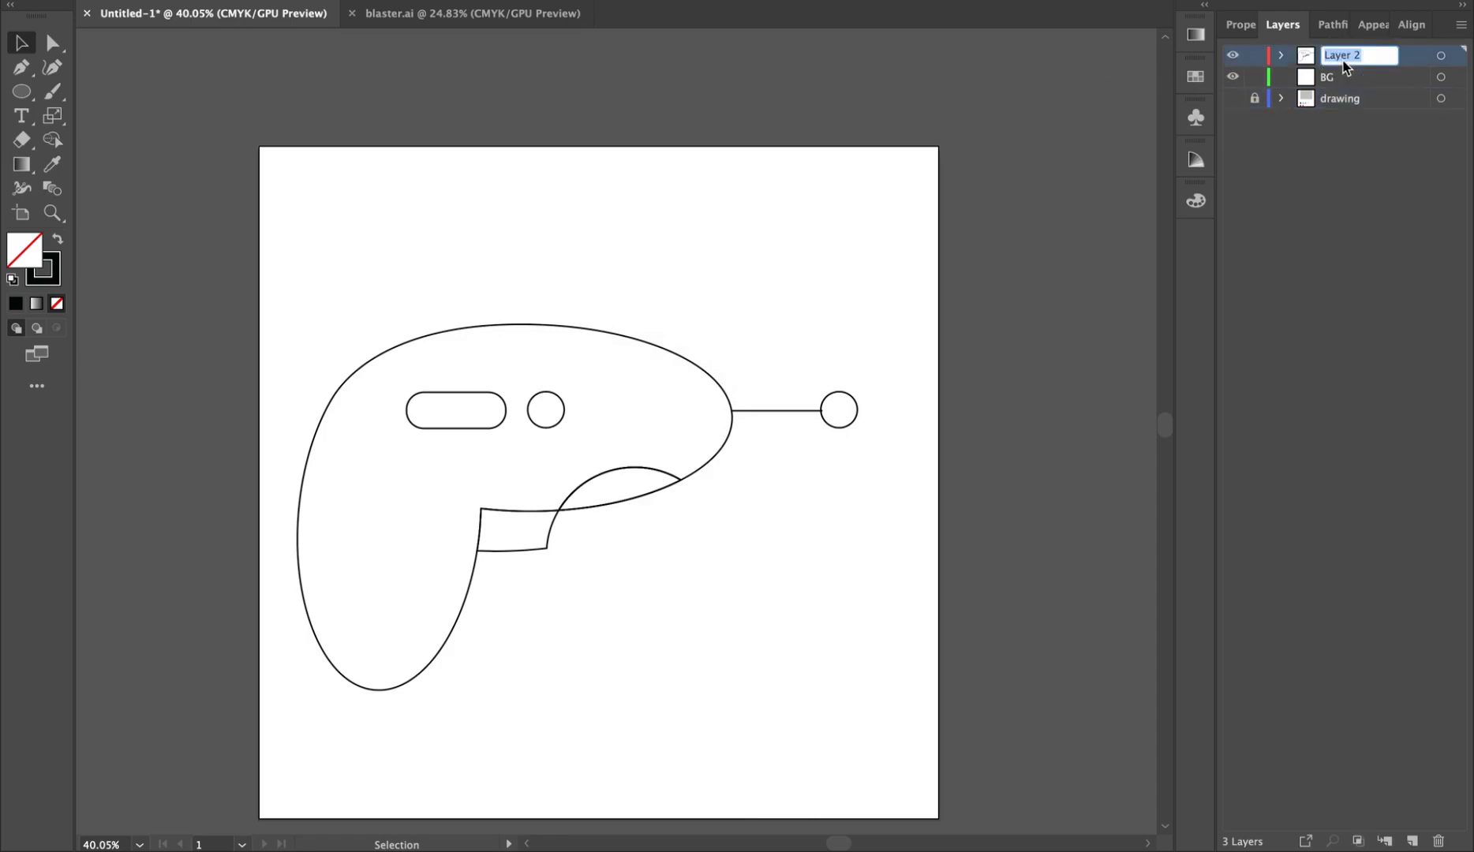
pyautogui.click(1233, 78)
pyautogui.doubleClick(1285, 62)
pyautogui.write('blaster')
pyautogui.press('Return')
# Draw a square over the whole artboard and set its width and height to 1080 px
pyautogui.click(21, 91)
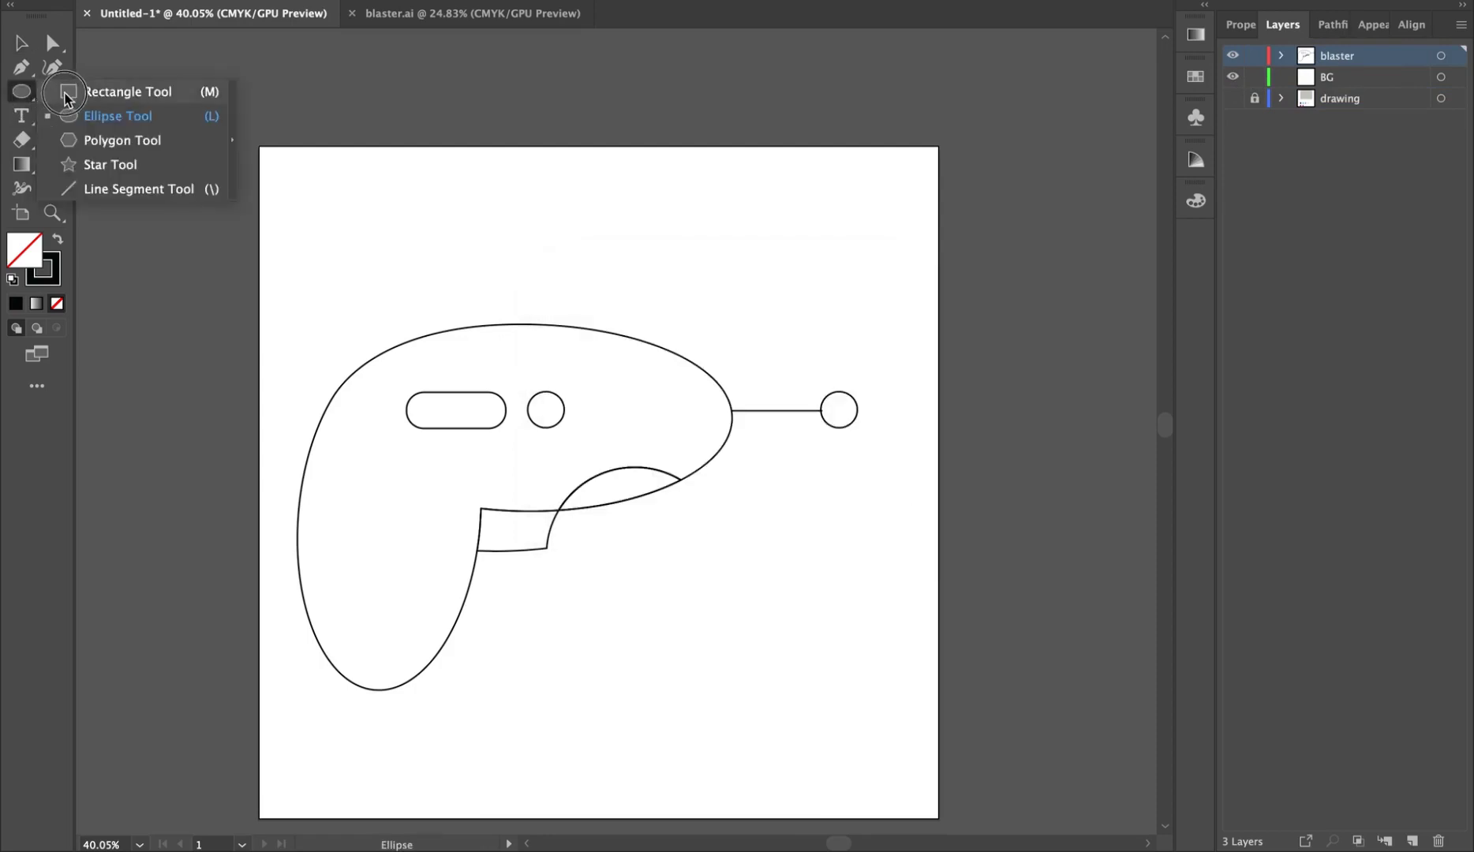
pyautogui.click(68, 93)
pyautogui.moveTo(256, 151); pyautogui.dragTo(412, 269)
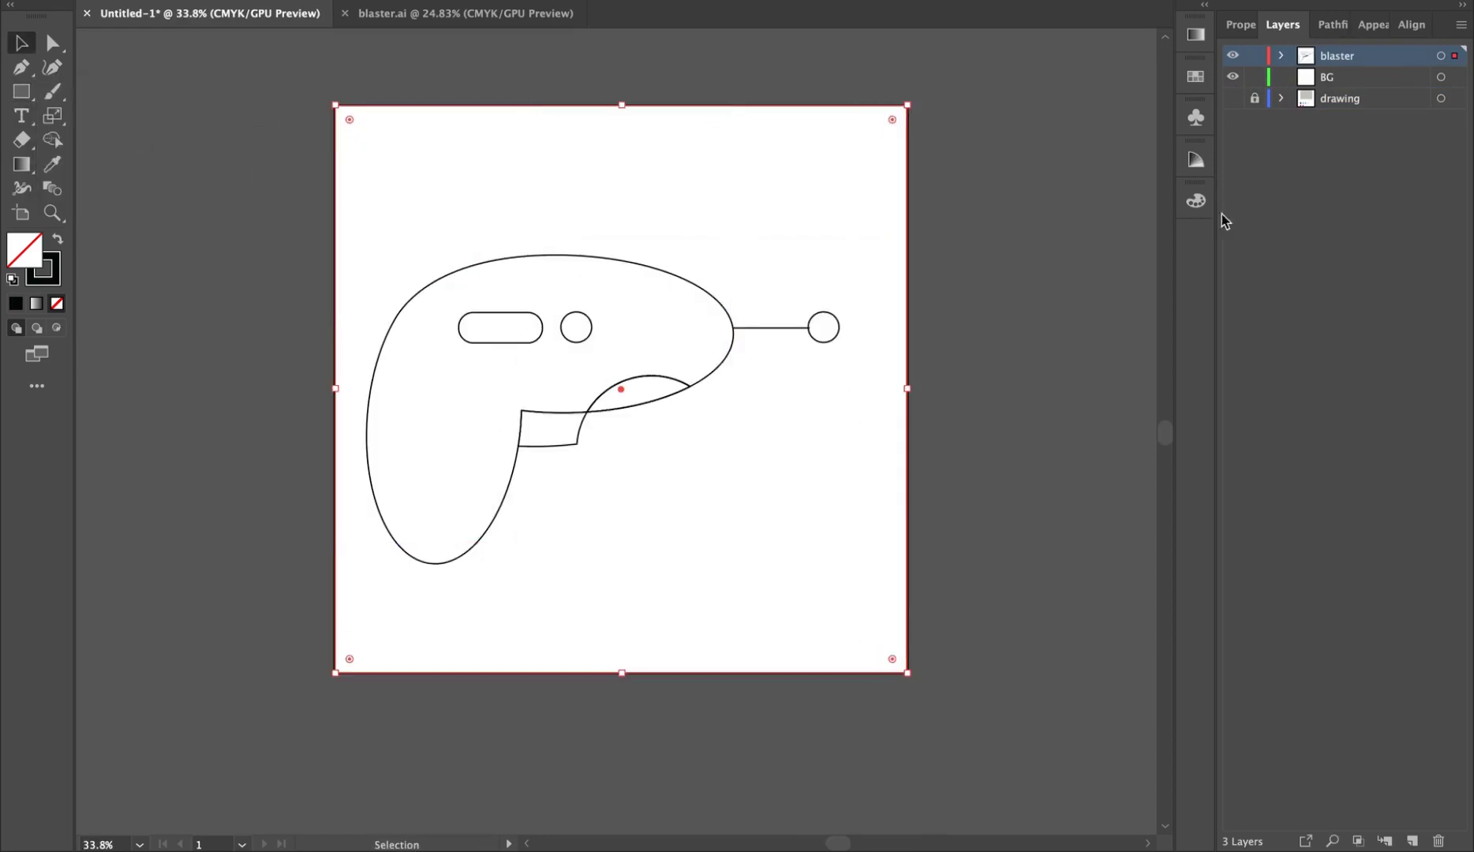
pyautogui.click(1391, 114)
pyautogui.write('1080')
pyautogui.press('Tab')
pyautogui.write('1080')
pyautogui.press('Return')
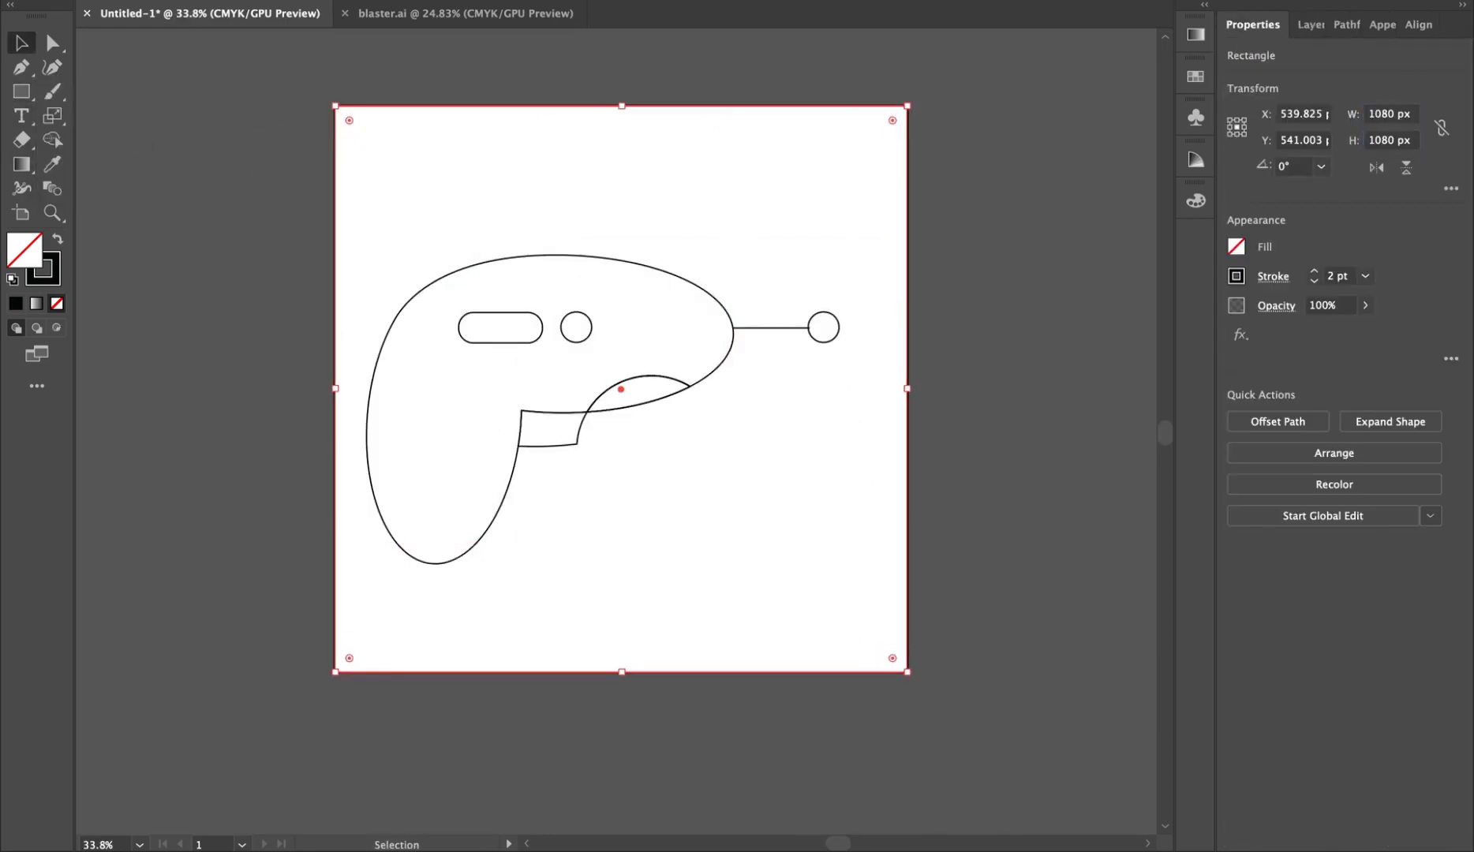
# Swap the square's stroke to fill and set the fill colour to 1a0d37
pyautogui.hotkey('shift', 'x')
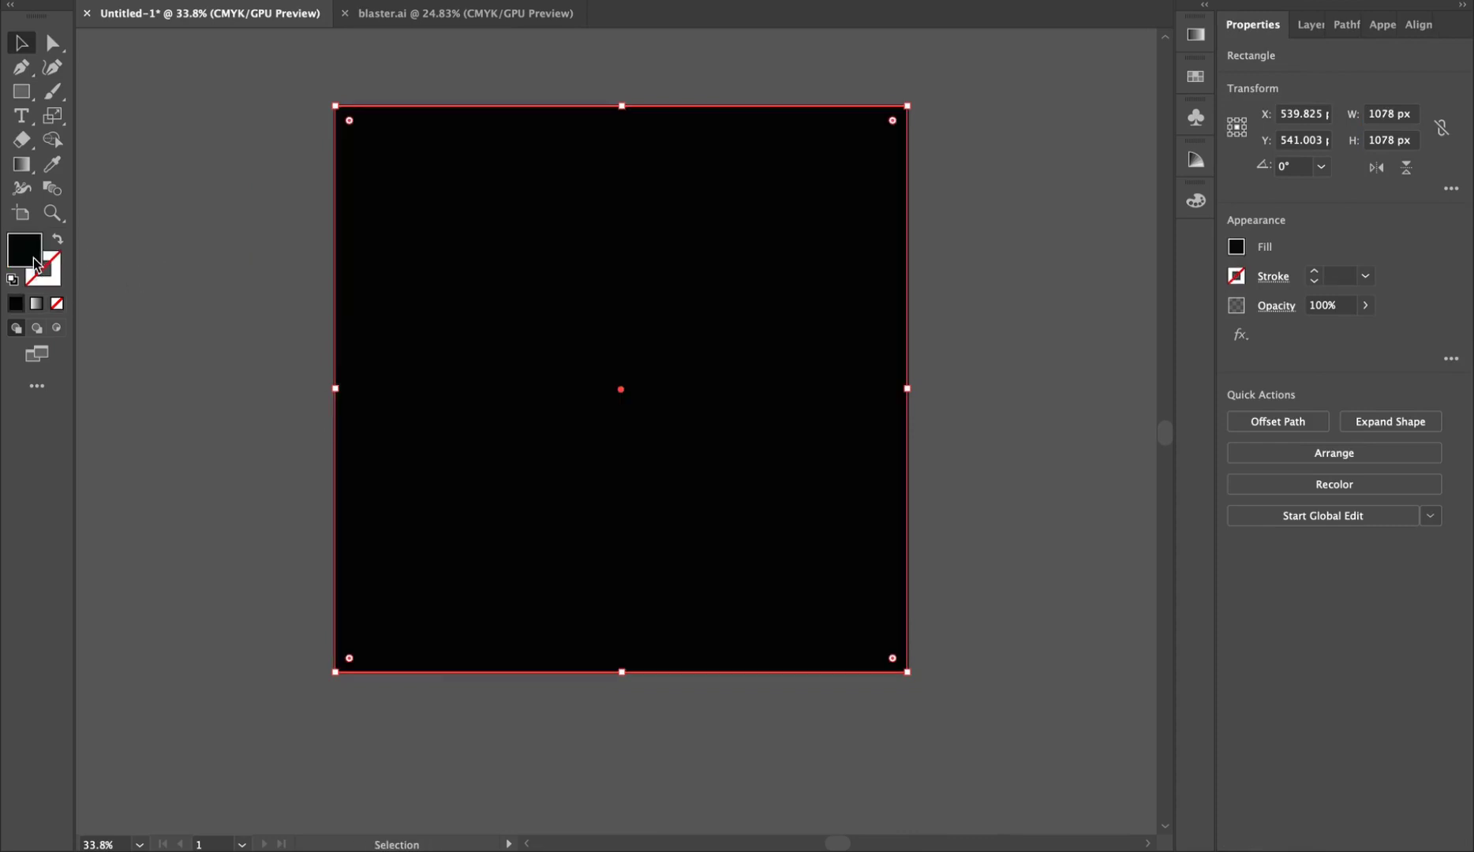
pyautogui.doubleClick(35, 262)
pyautogui.write('1a0d37')
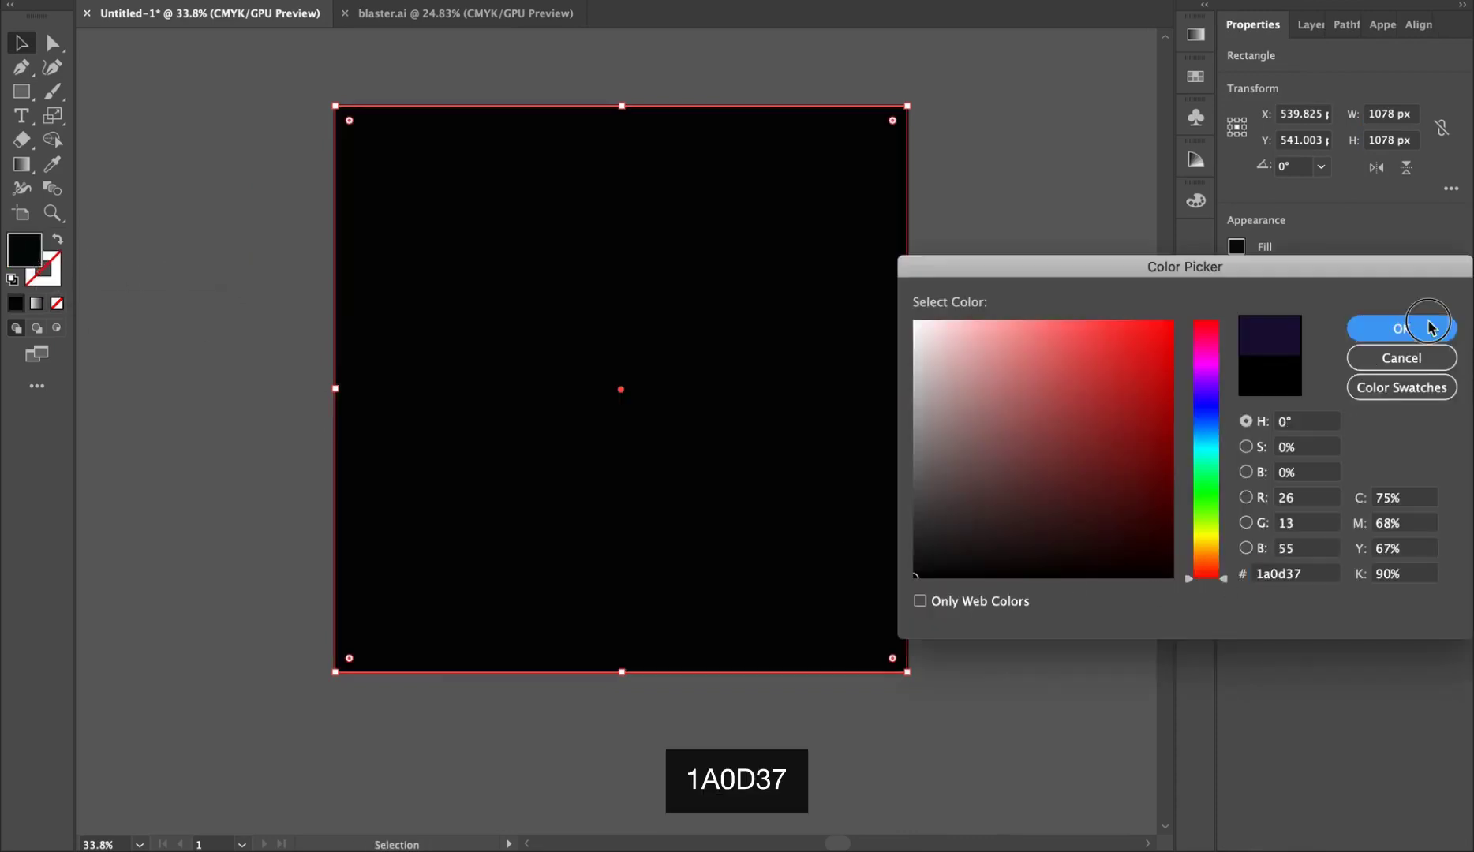
pyautogui.click(1420, 330)
# Move the dark square from the blaster layer to the BG layer and lock BG, keeping blaster active
pyautogui.press('F7')
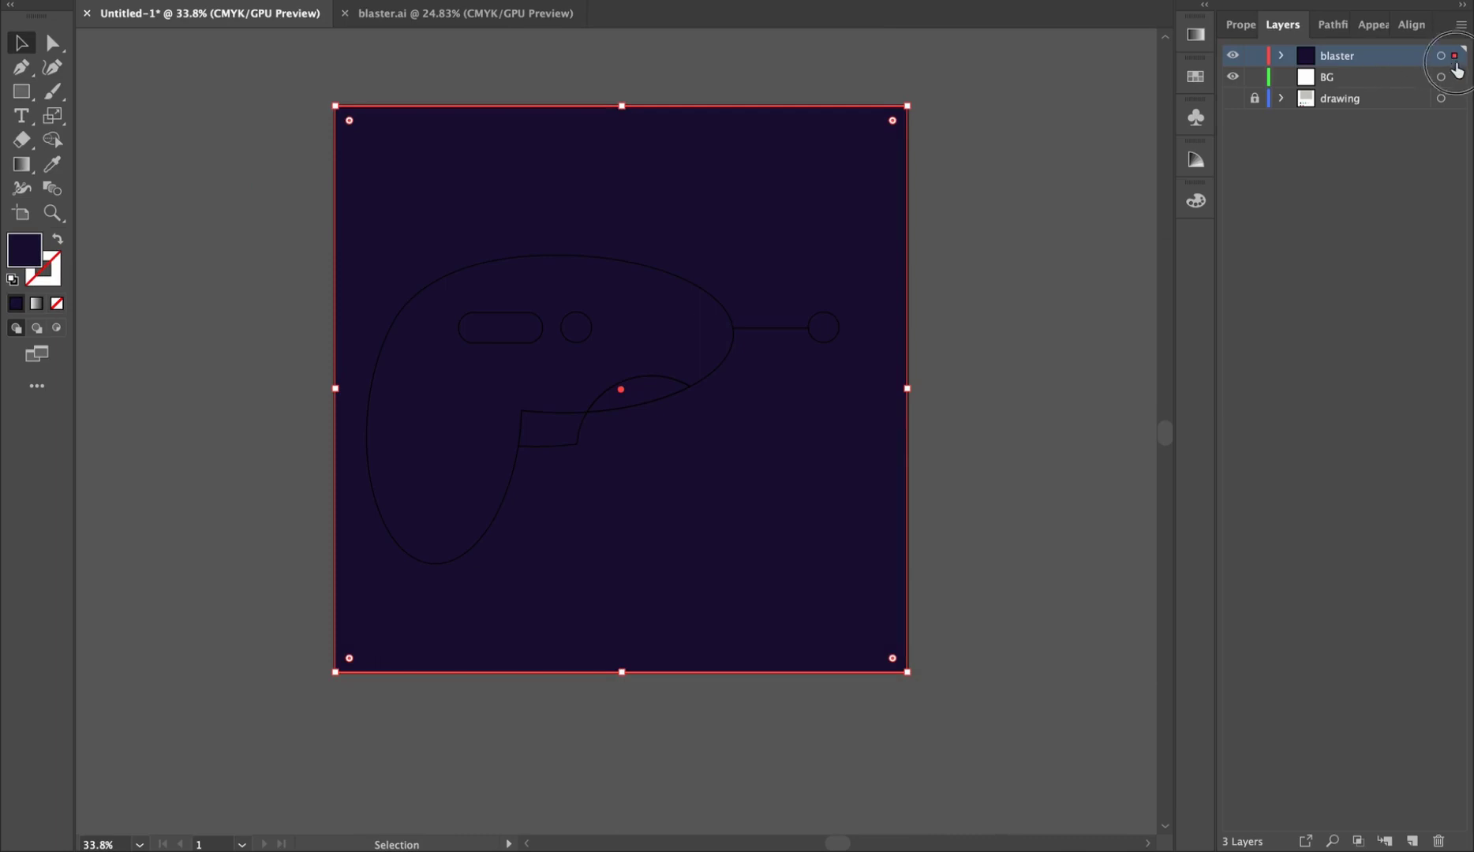
pyautogui.moveTo(1454, 64); pyautogui.dragTo(1455, 77)
pyautogui.click(1365, 58)
pyautogui.click(1254, 77)
# Select all the blaster shapes and fill them with white
pyautogui.moveTo(1093, 613); pyautogui.dragTo(377, 224)
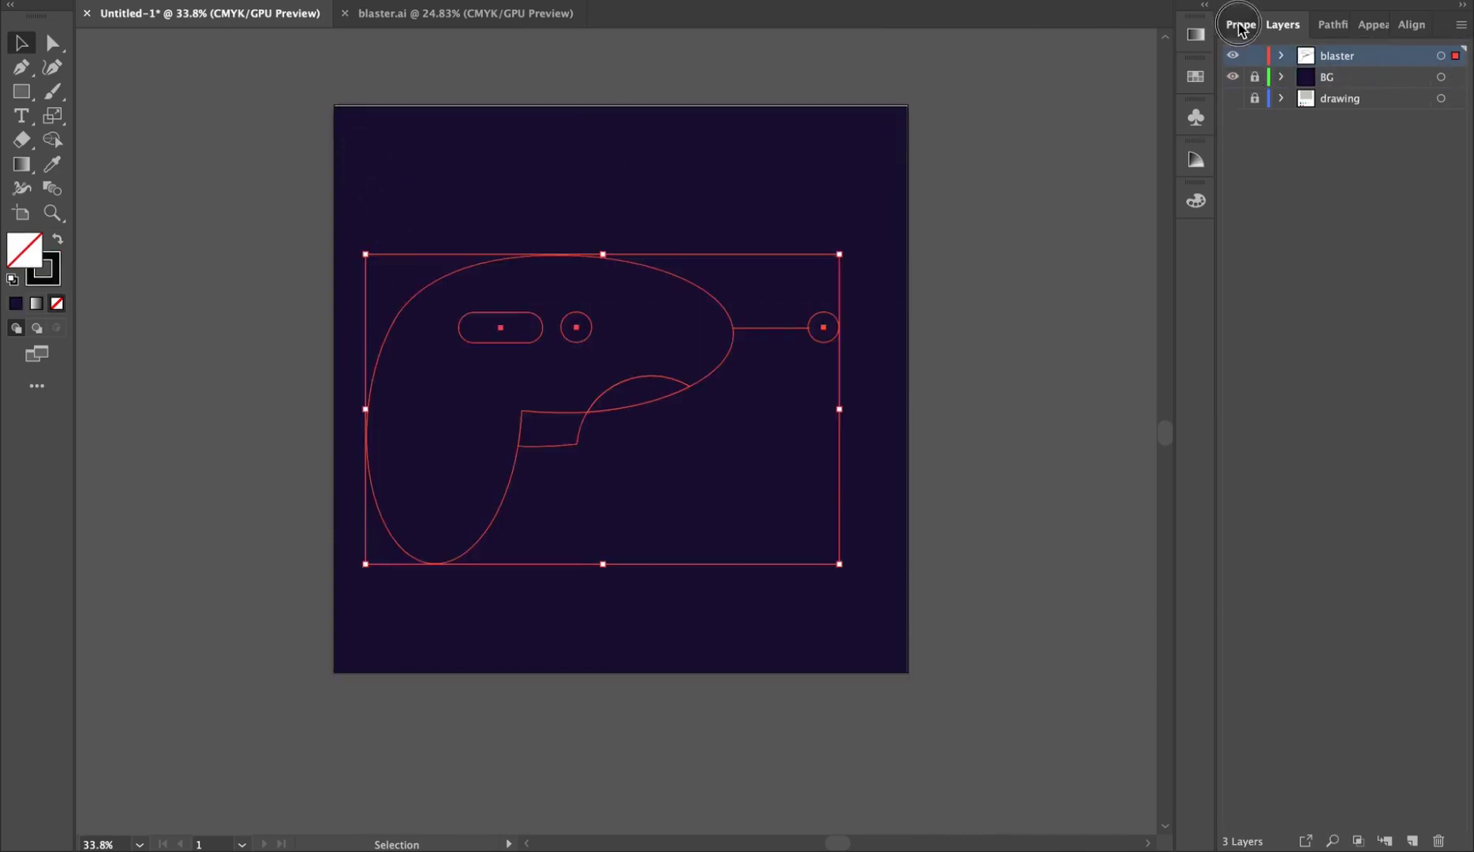
pyautogui.click(1241, 25)
pyautogui.click(1236, 246)
pyautogui.click(1040, 322)
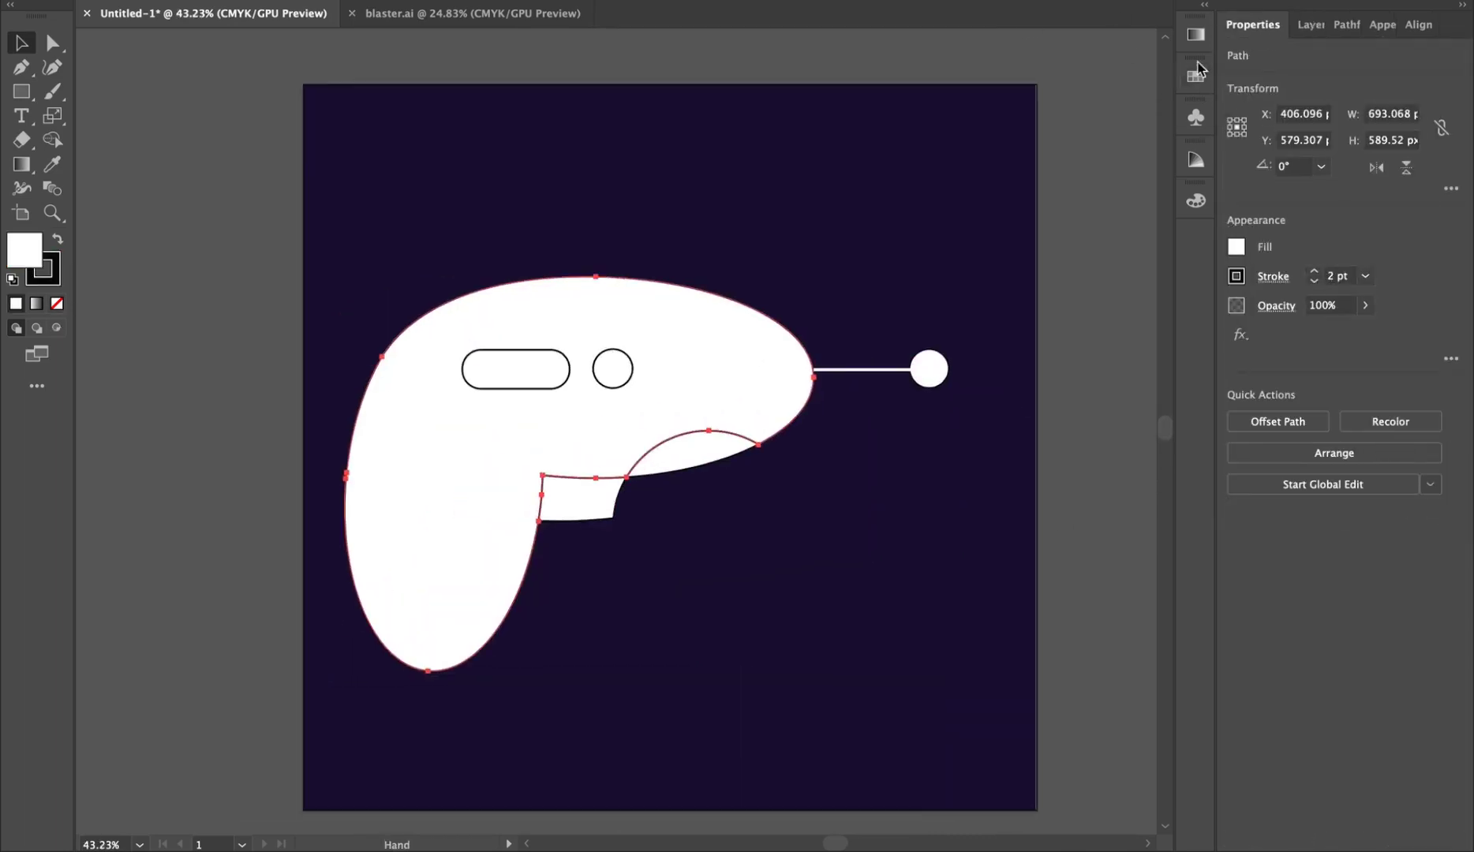
# Apply a linear gradient to the blaster body and set its starting colour stop to RGB hex EDF1FA
pyautogui.click(1195, 35)
pyautogui.click(1038, 199)
pyautogui.press('g')
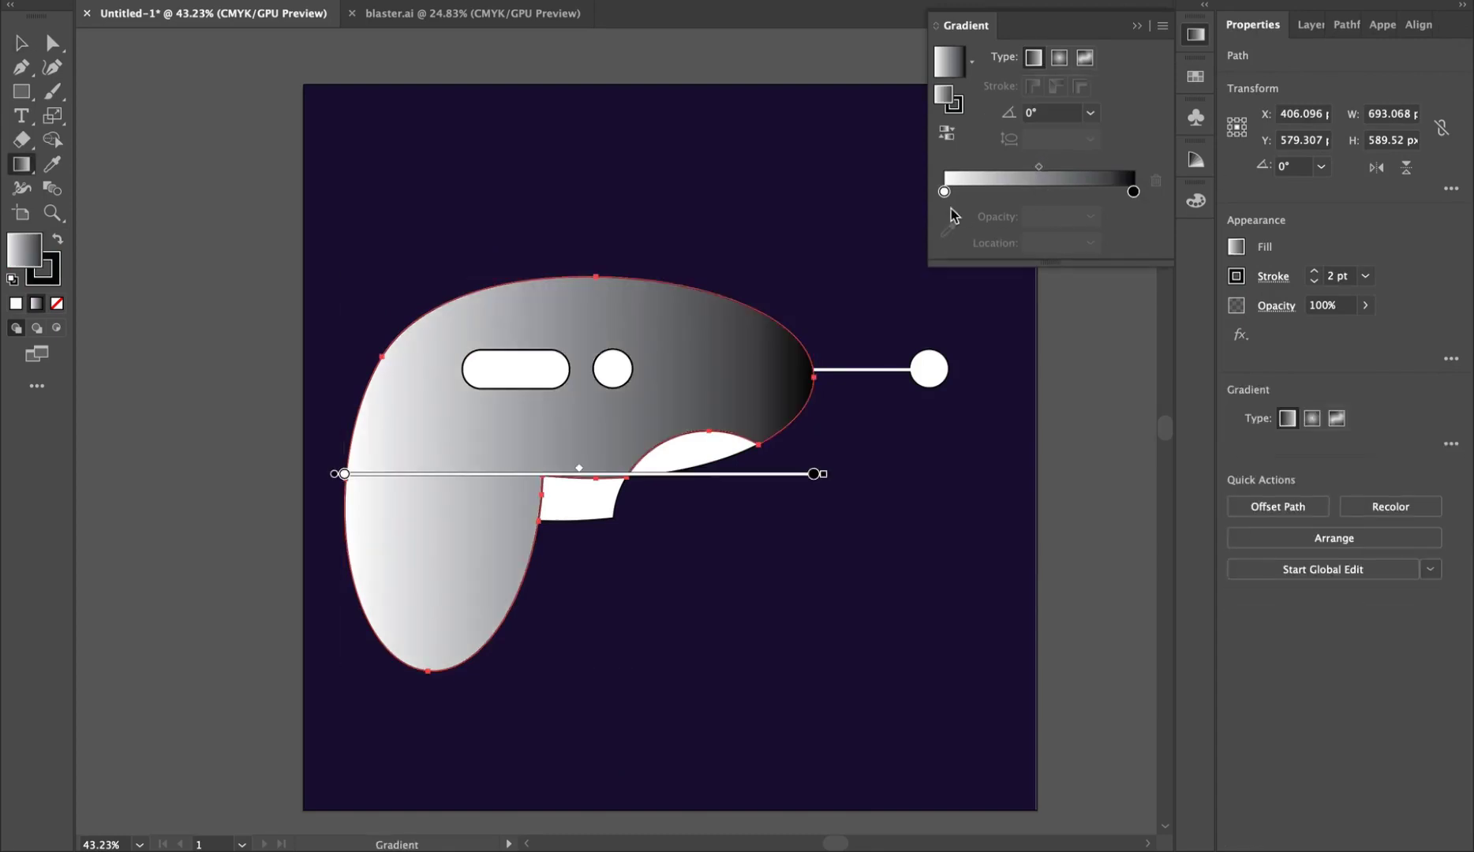
pyautogui.doubleClick(944, 191)
pyautogui.click(872, 260)
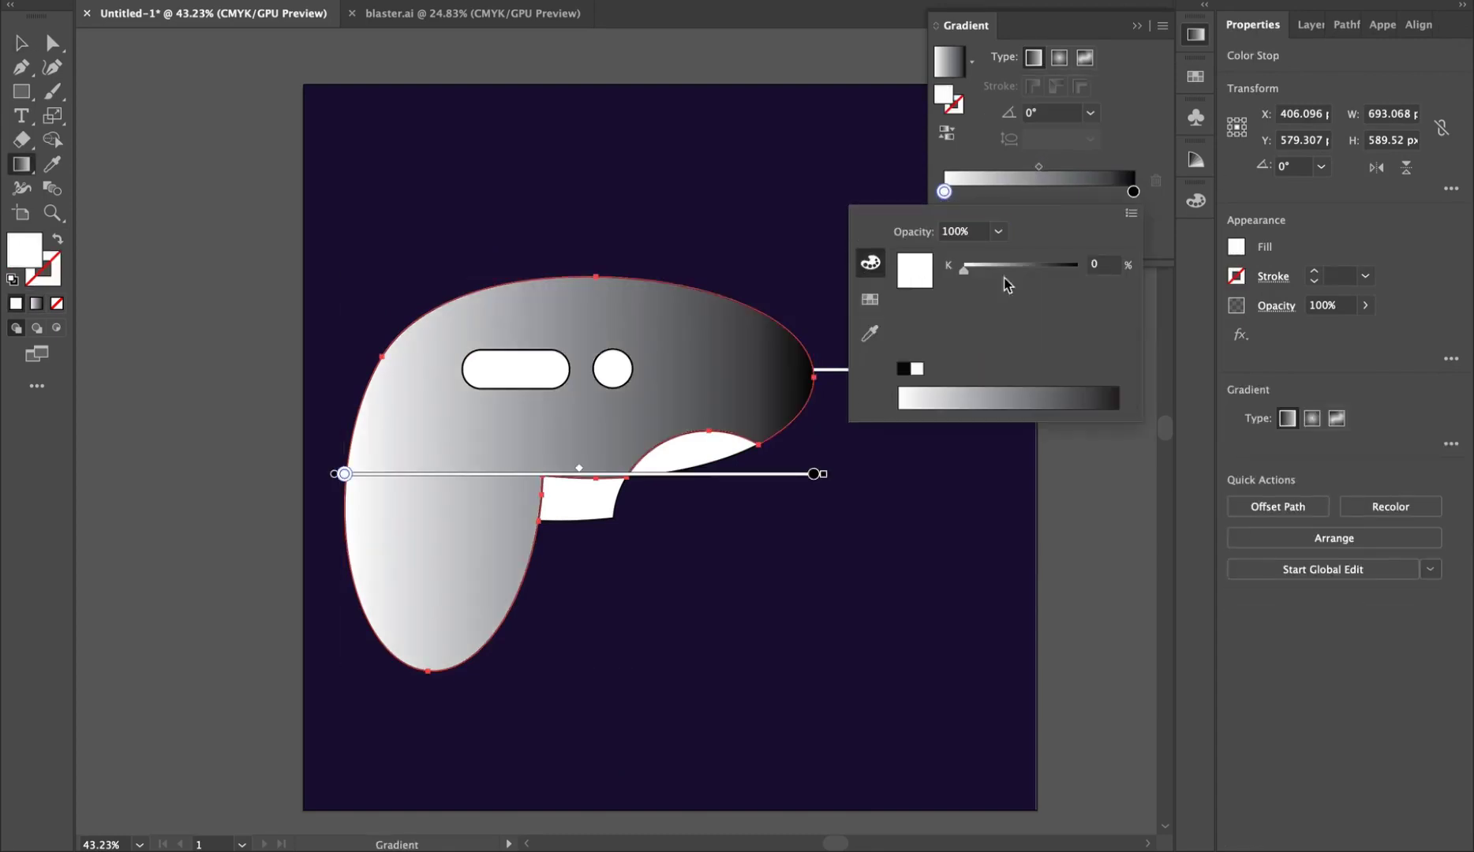
pyautogui.click(1132, 213)
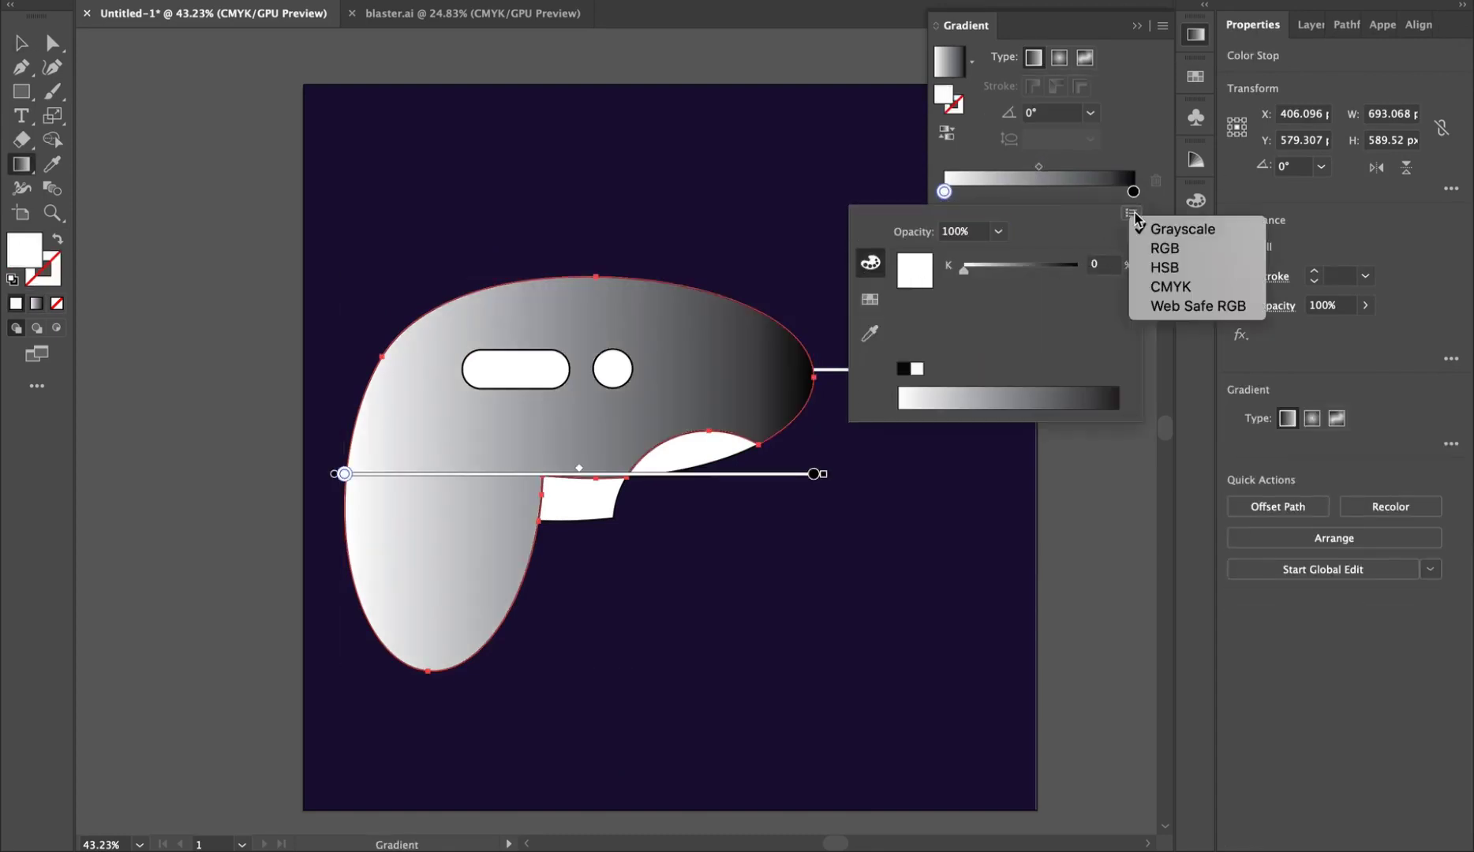
pyautogui.click(1181, 251)
pyautogui.click(1088, 371)
pyautogui.write('EDF1FA')
pyautogui.press('Return')
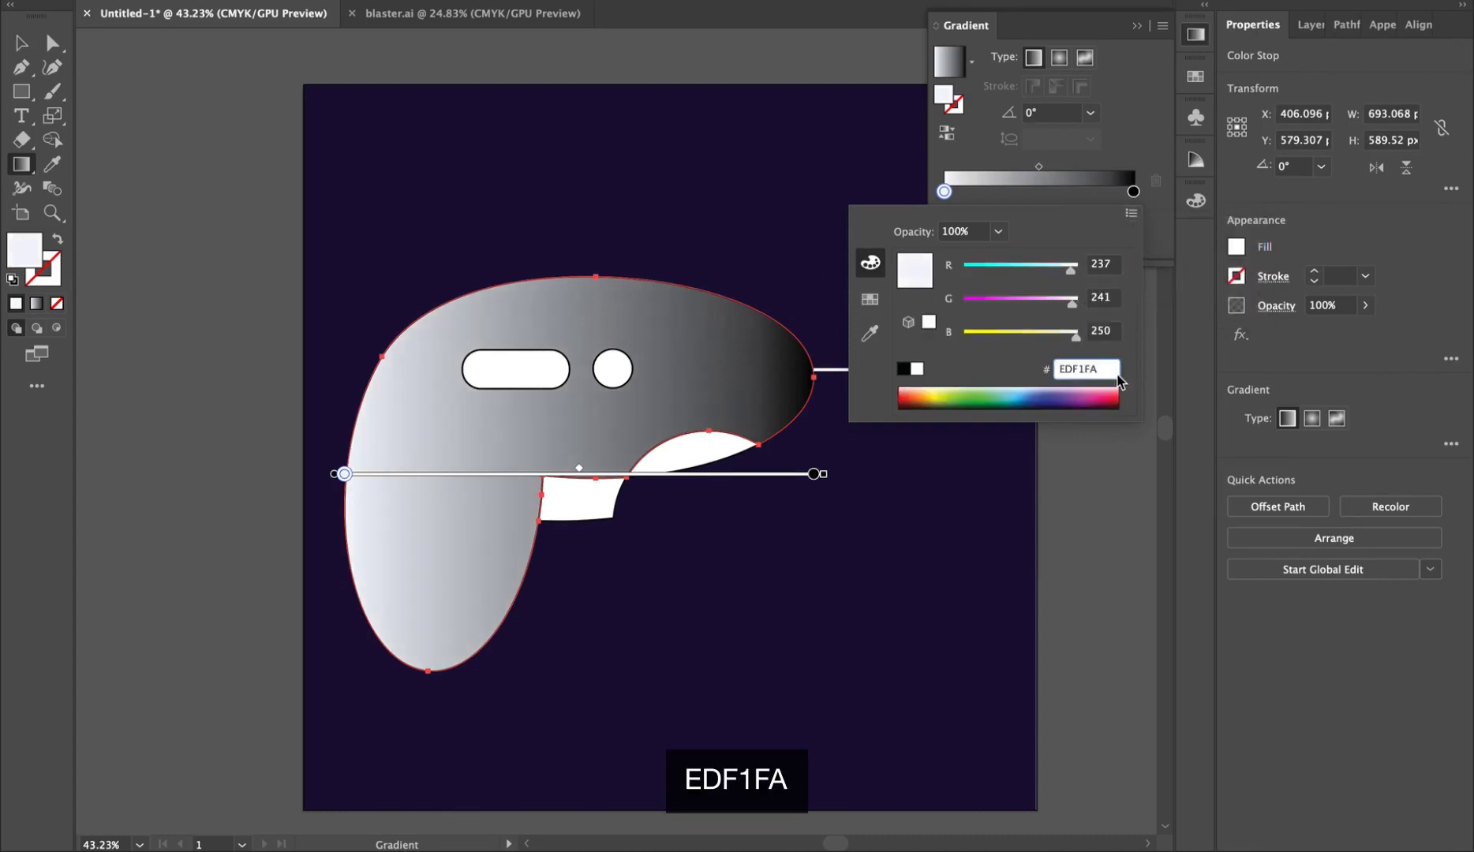
# Set the body gradient's end stop to RGB hex CCDAEF and run the gradient diagonally down across the body
pyautogui.click(814, 475)
pyautogui.doubleClick(1133, 192)
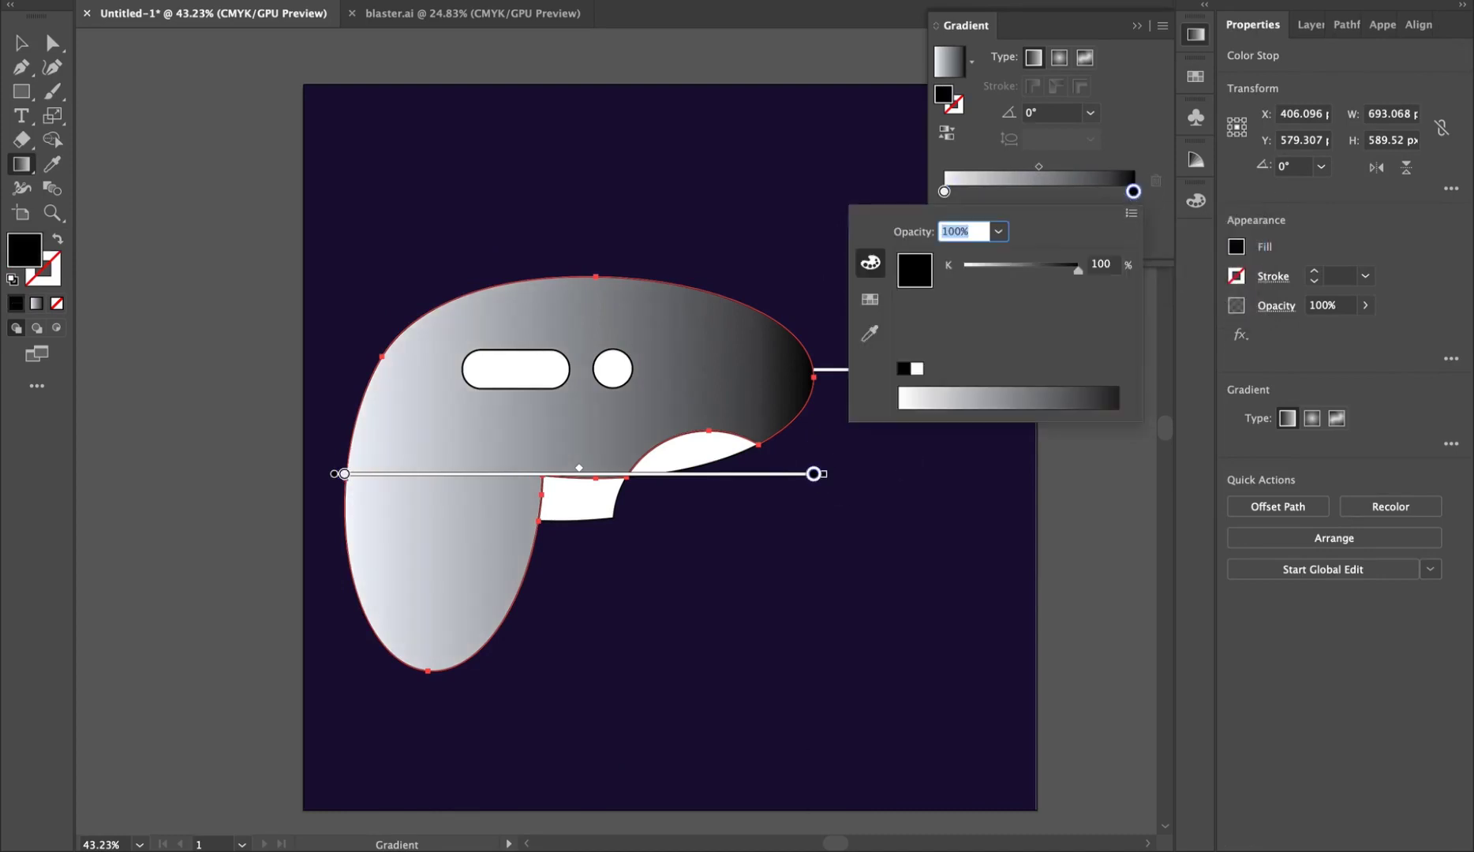
pyautogui.click(1132, 213)
pyautogui.click(1176, 244)
pyautogui.write('CCDAEF')
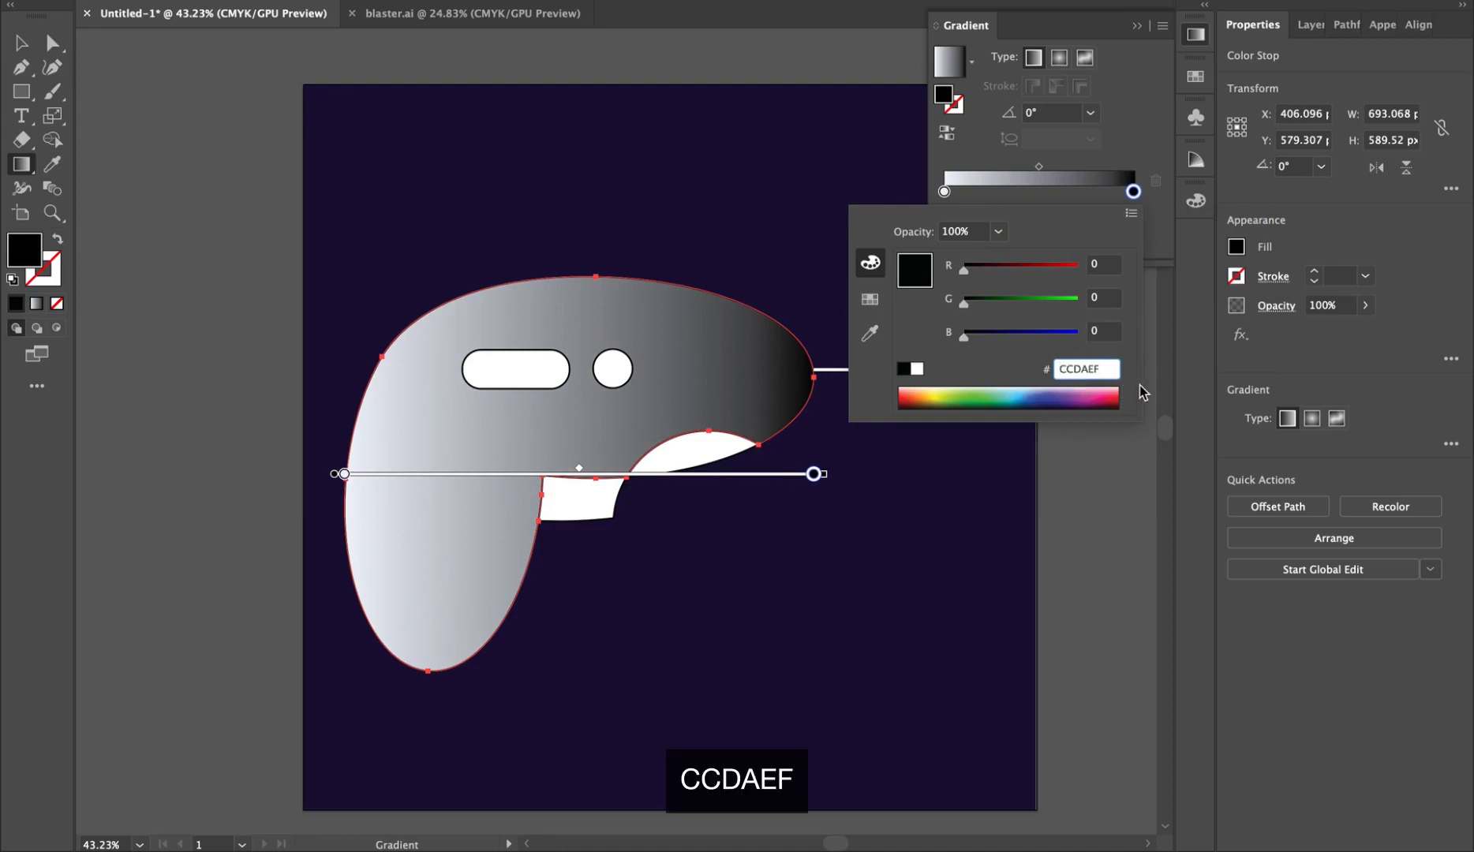
pyautogui.press('Return')
pyautogui.moveTo(350, 242)
pyautogui.mouseDown()
pyautogui.moveTo(703, 597)
pyautogui.moveTo(813, 649)
pyautogui.mouseUp()
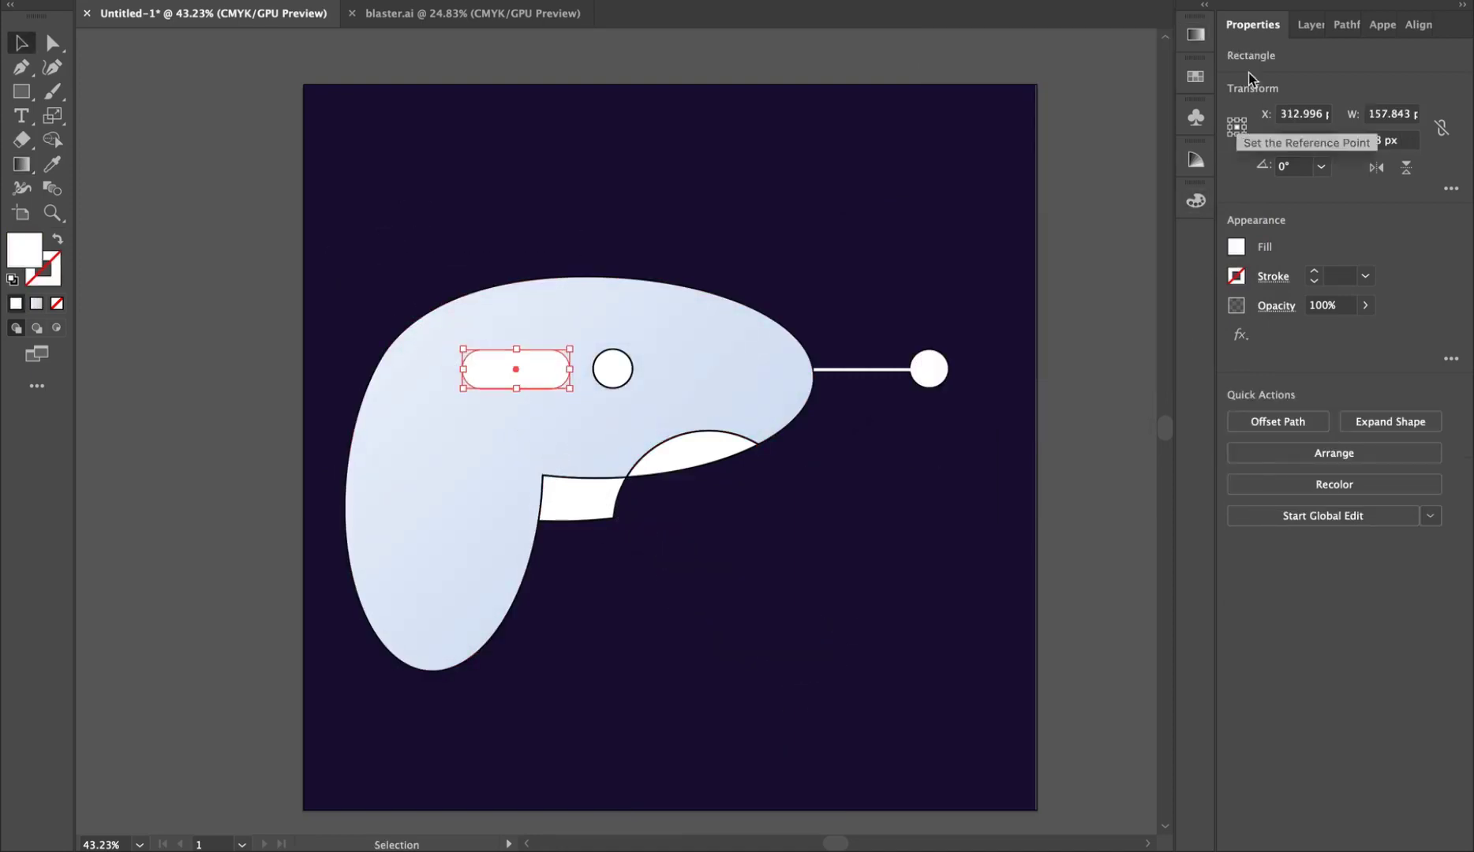
# Give the pill shape a linear gradient with its starting colour stop set to D84F9D
pyautogui.click(1196, 35)
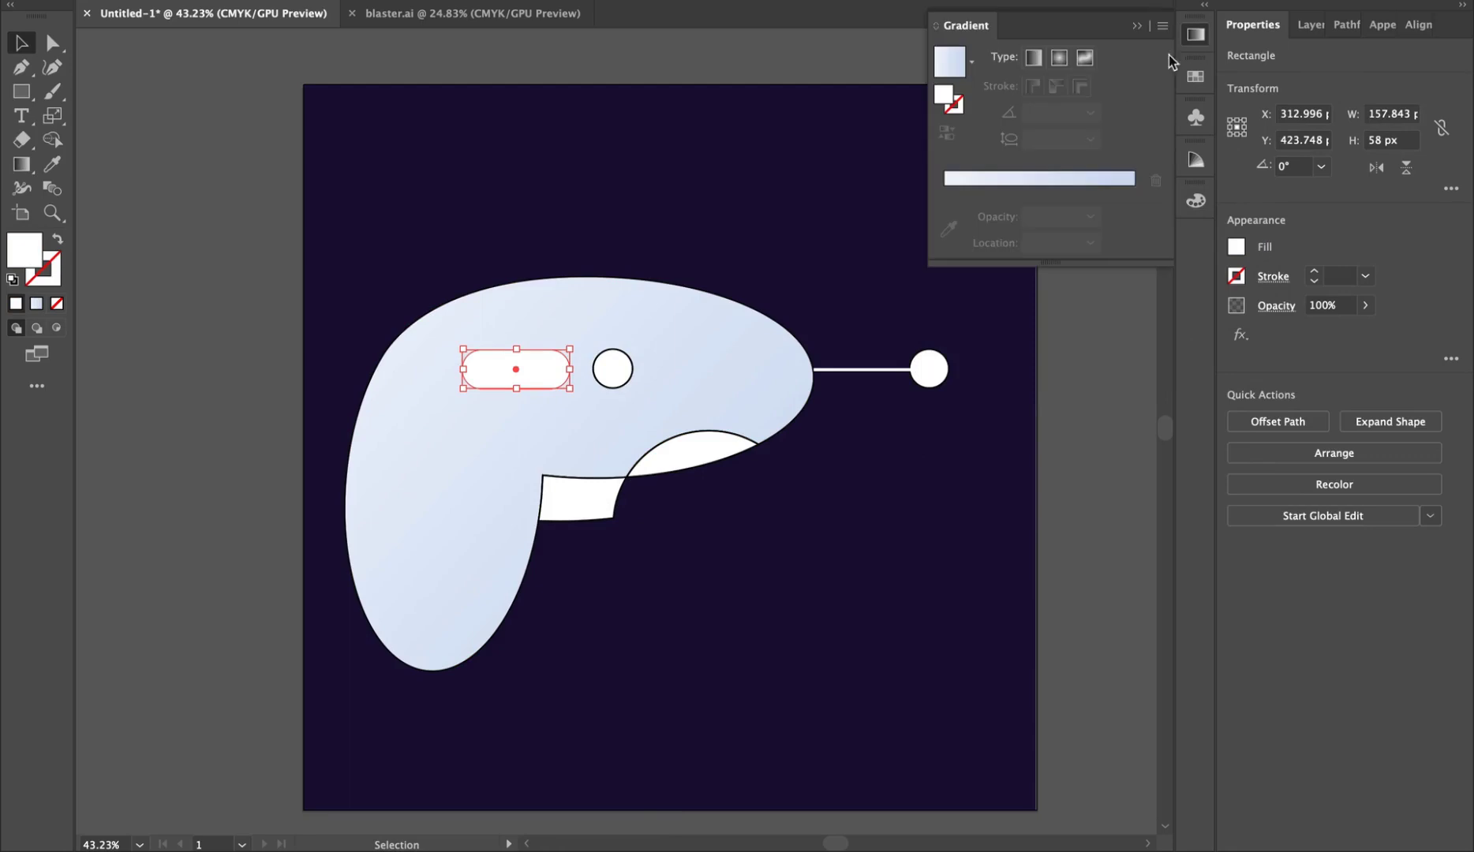
pyautogui.click(979, 186)
pyautogui.doubleClick(945, 215)
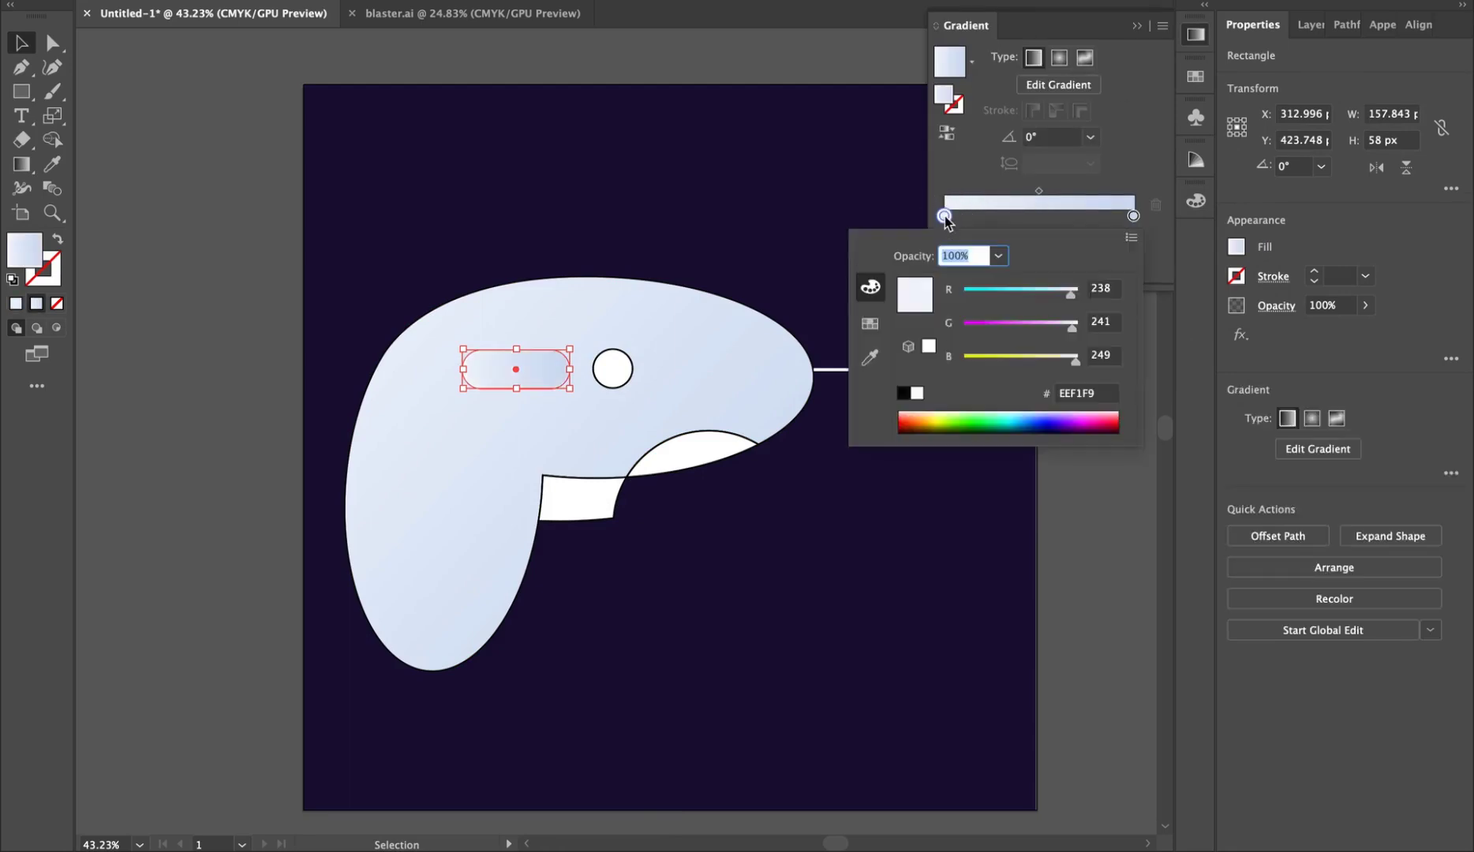
pyautogui.click(1075, 397)
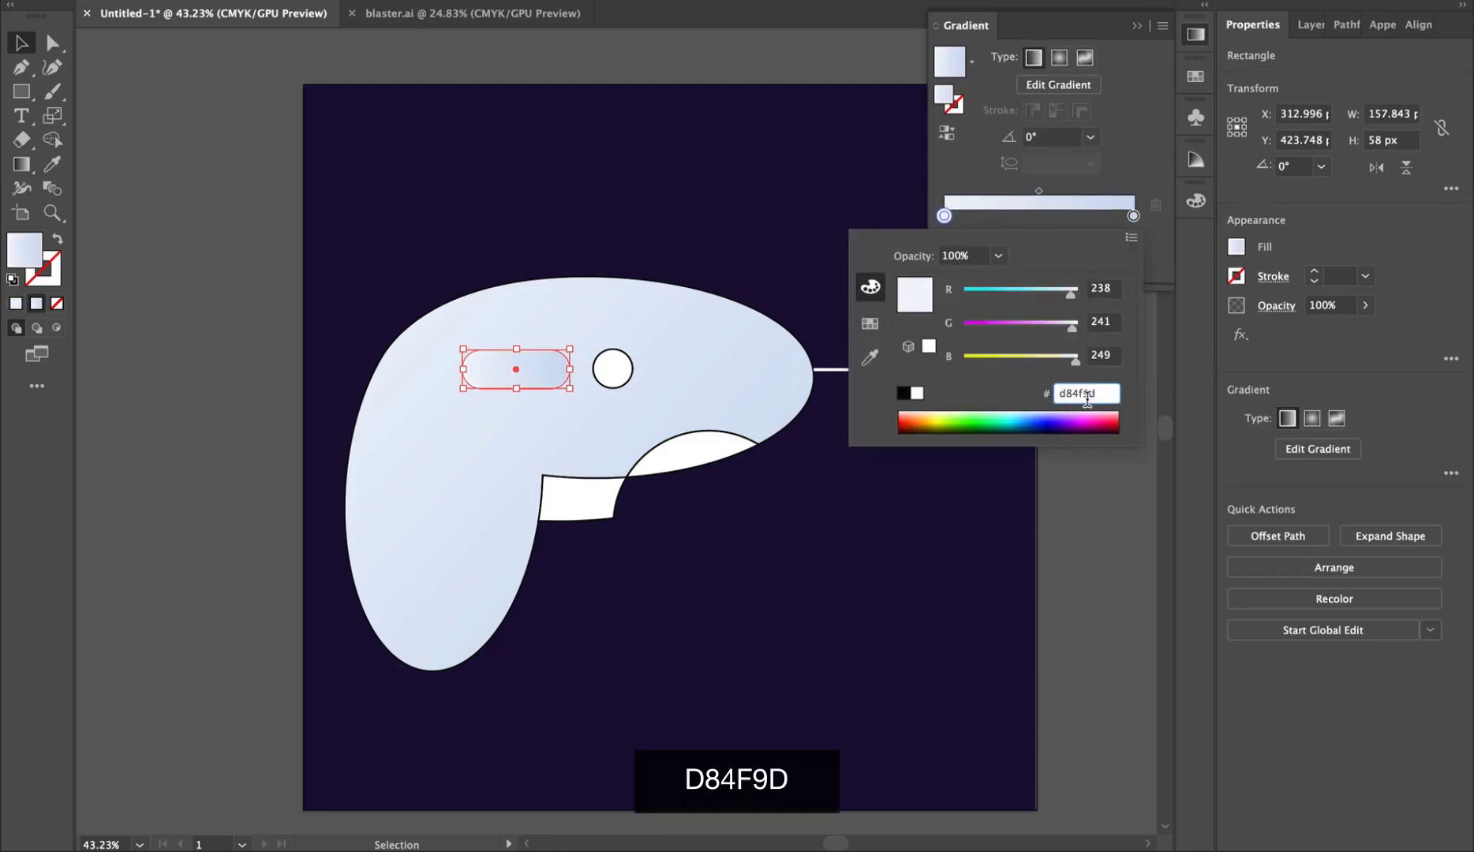
pyautogui.press('Return')
# Set the pill gradient's end colour stop to a deeper pink
pyautogui.doubleClick(1134, 216)
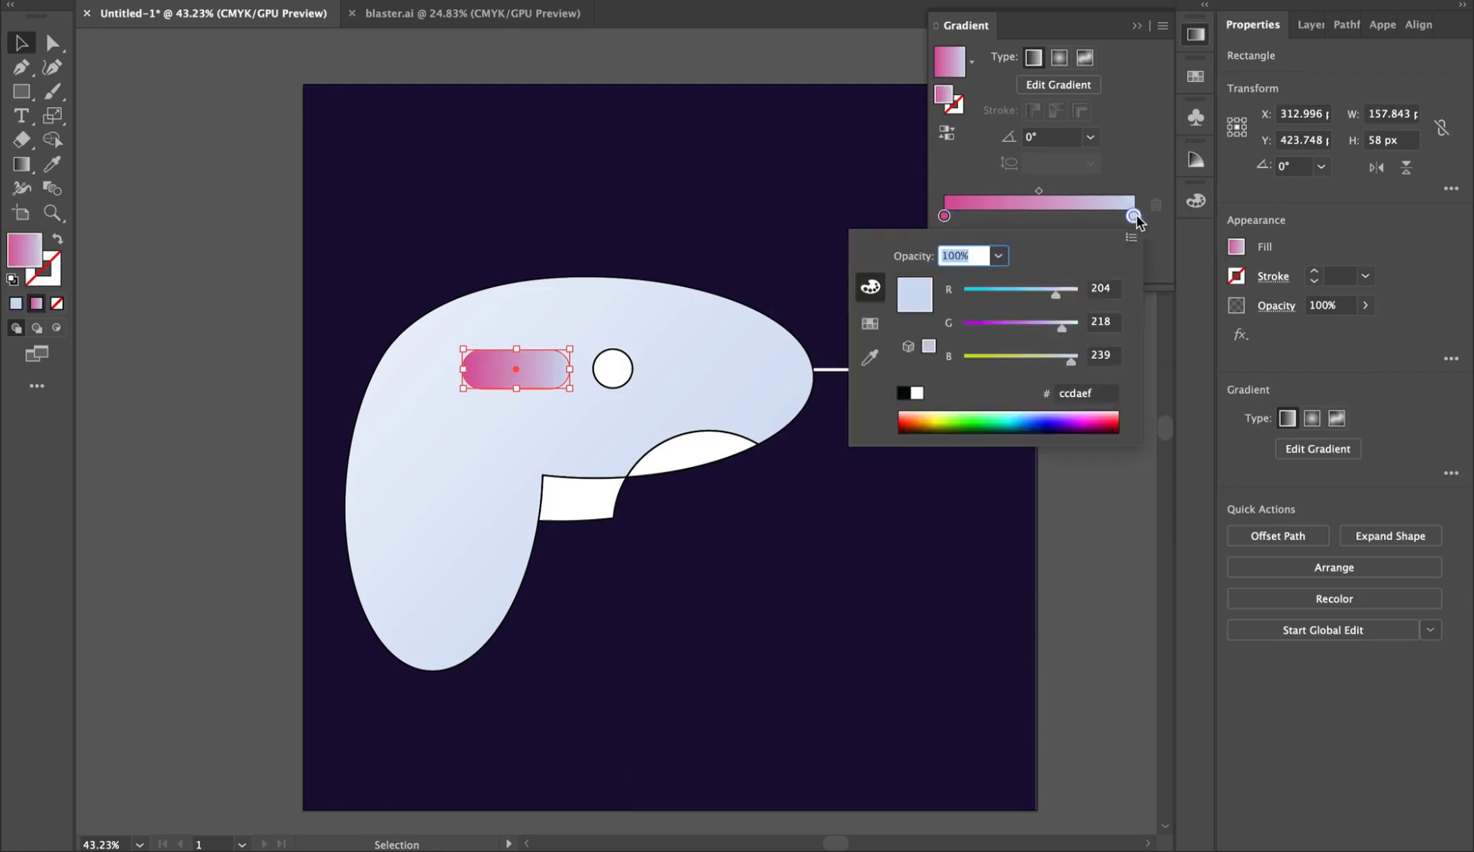
pyautogui.click(1071, 393)
pyautogui.press('Return')
pyautogui.click(1107, 529)
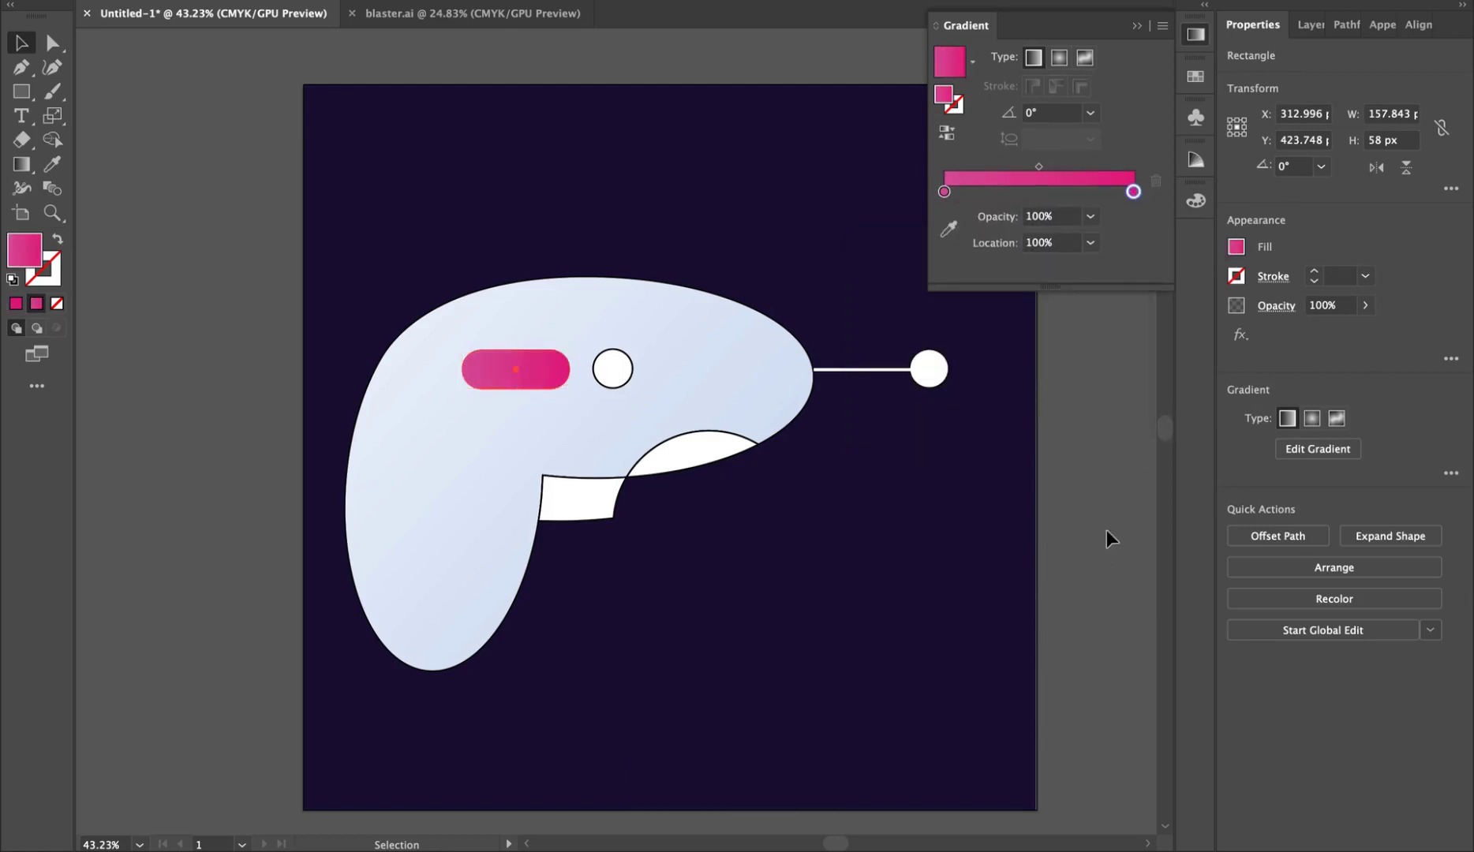
# Fill the round button beside the pill with the blue 47B8E6
pyautogui.click(615, 377)
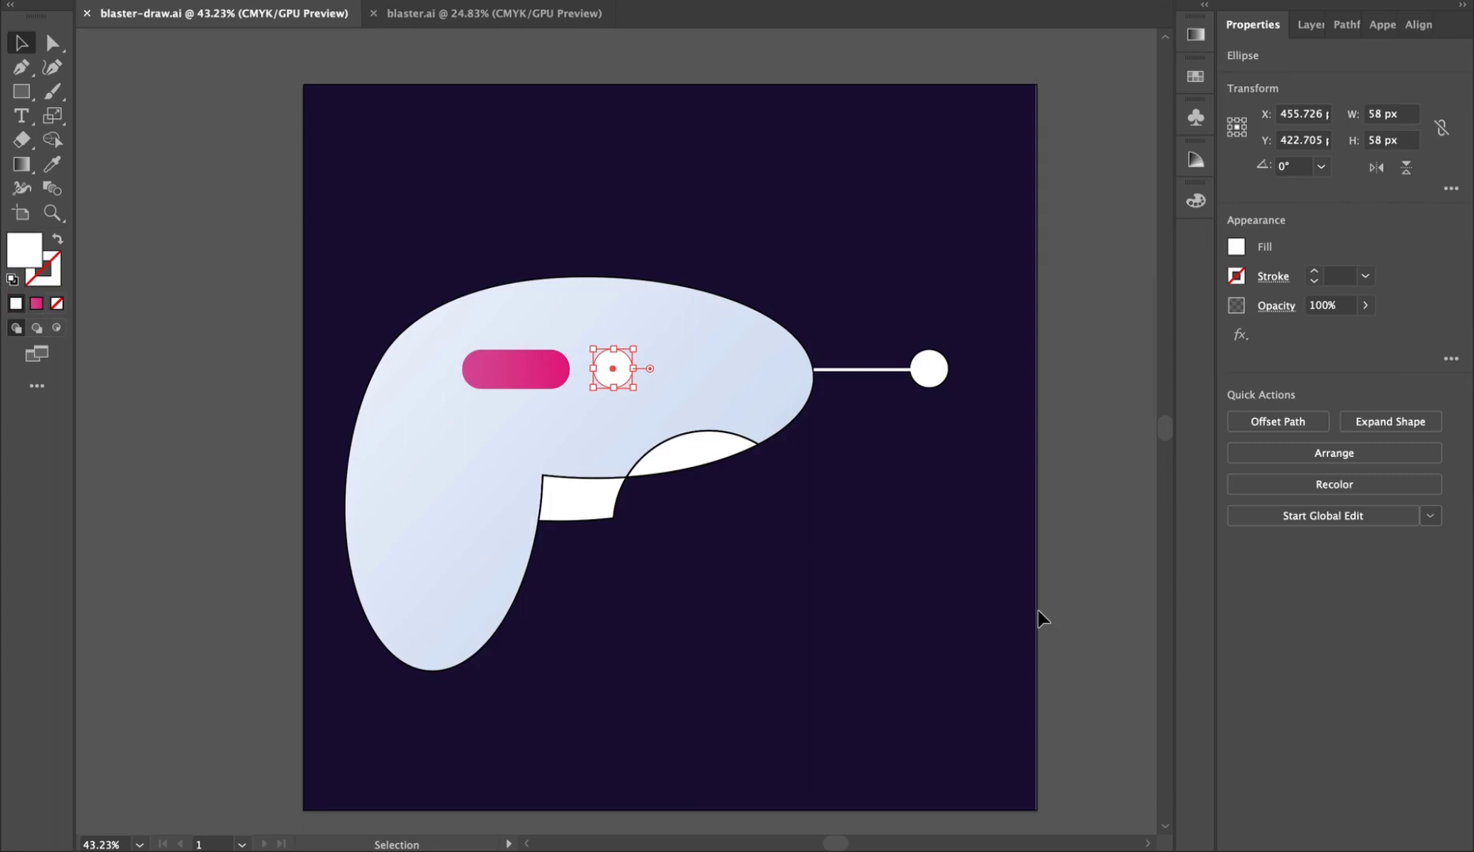
pyautogui.doubleClick(19, 260)
pyautogui.press('super+v')
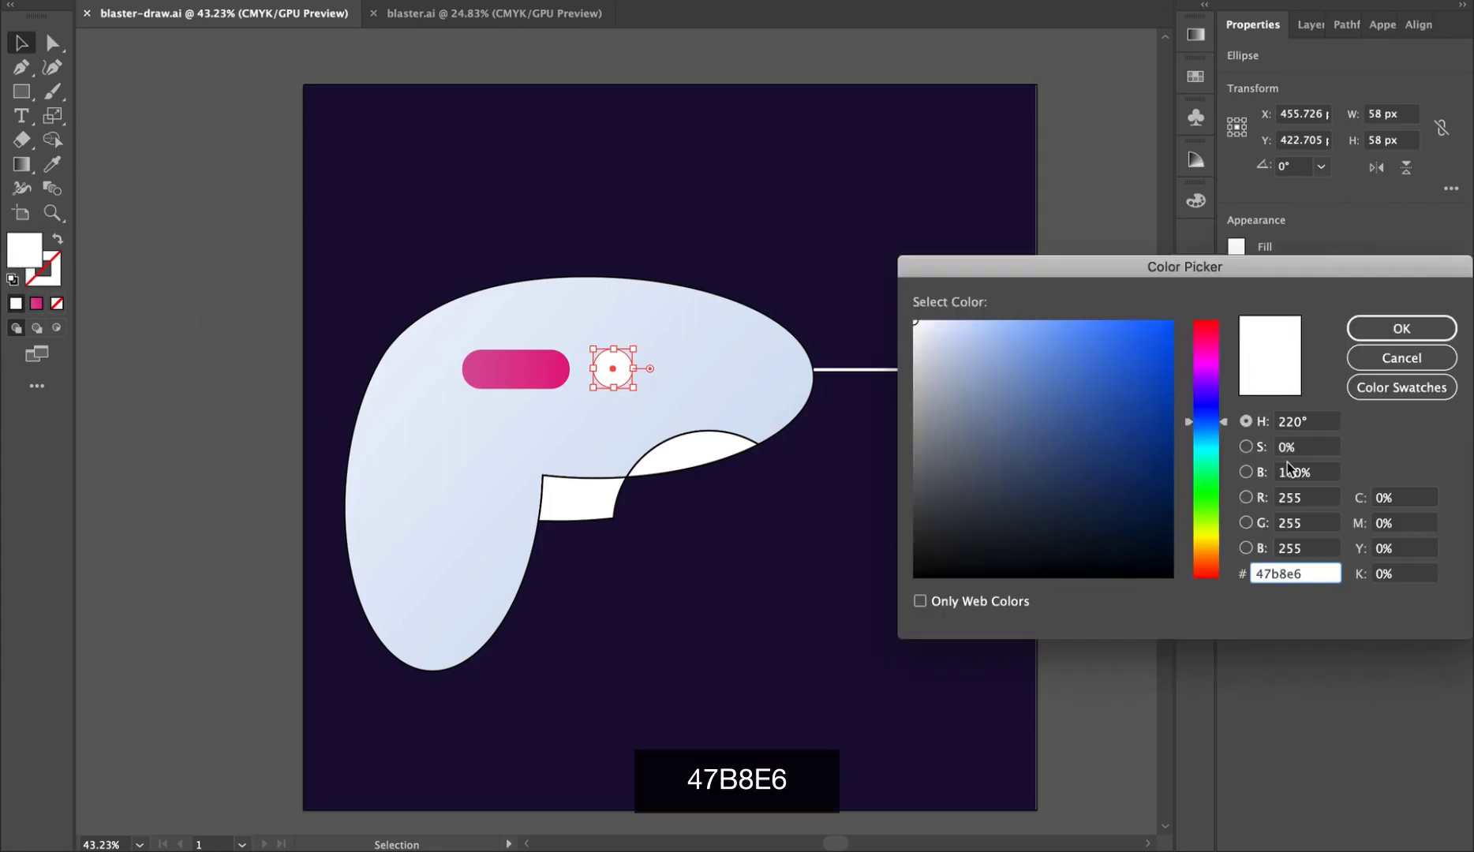
pyautogui.click(1397, 330)
pyautogui.click(1080, 455)
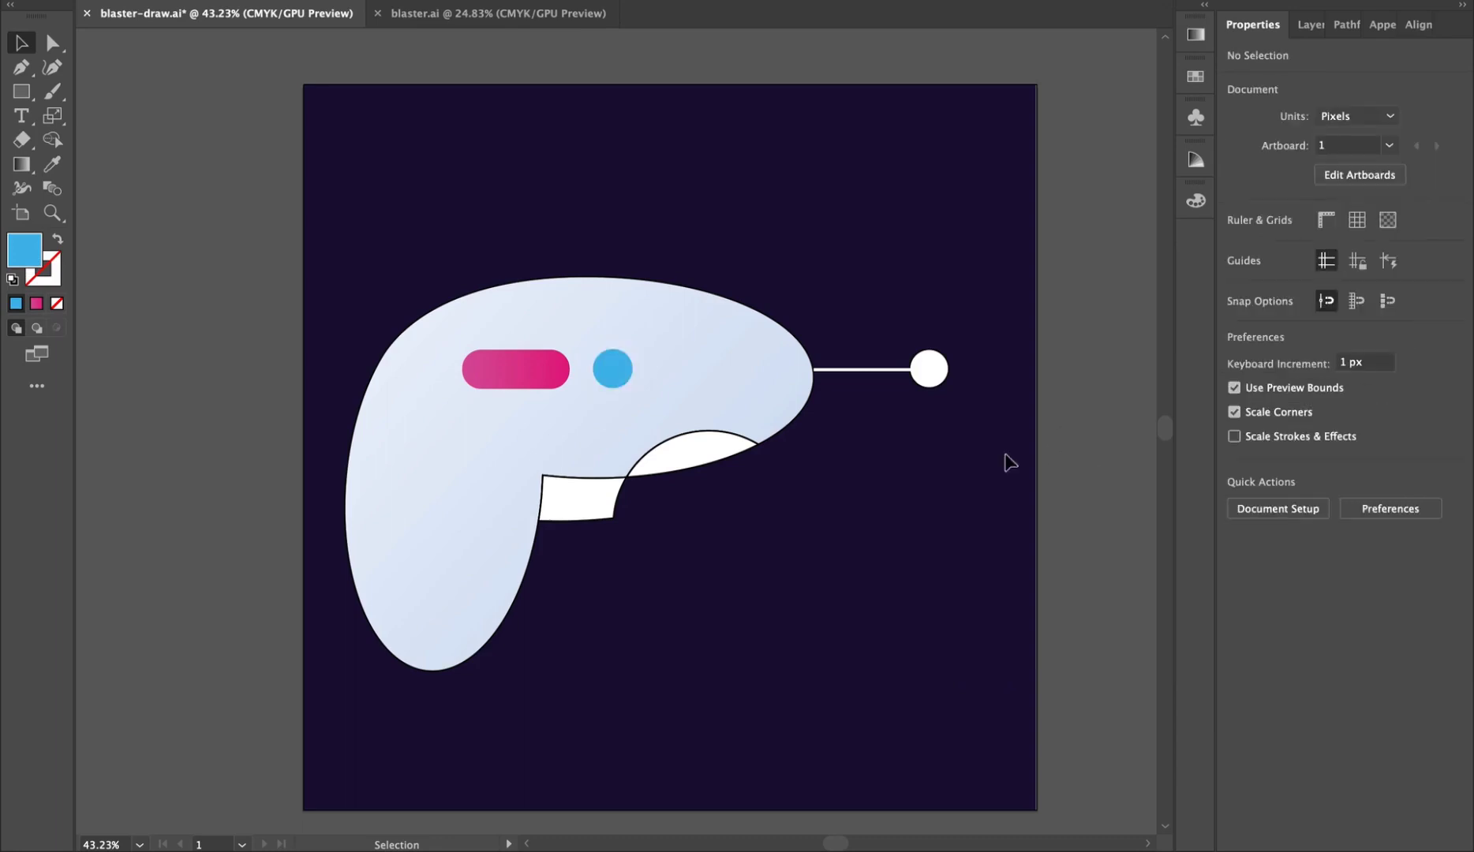
# Copy the pill's pink gradient onto the crescent under the barrel with the Eyedropper
pyautogui.click(667, 464)
pyautogui.press('i')
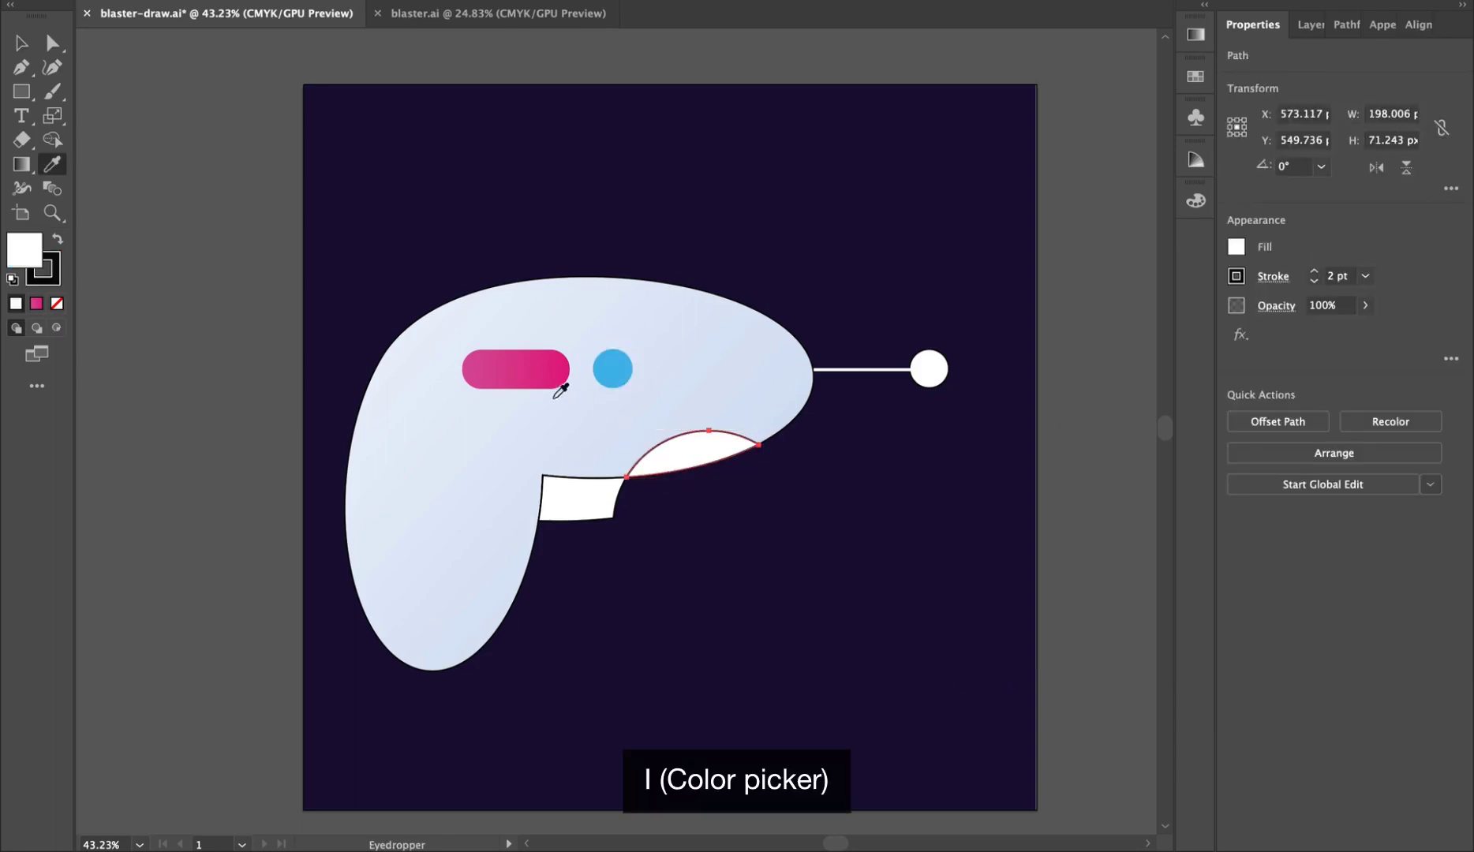
pyautogui.click(558, 369)
pyautogui.press('v')
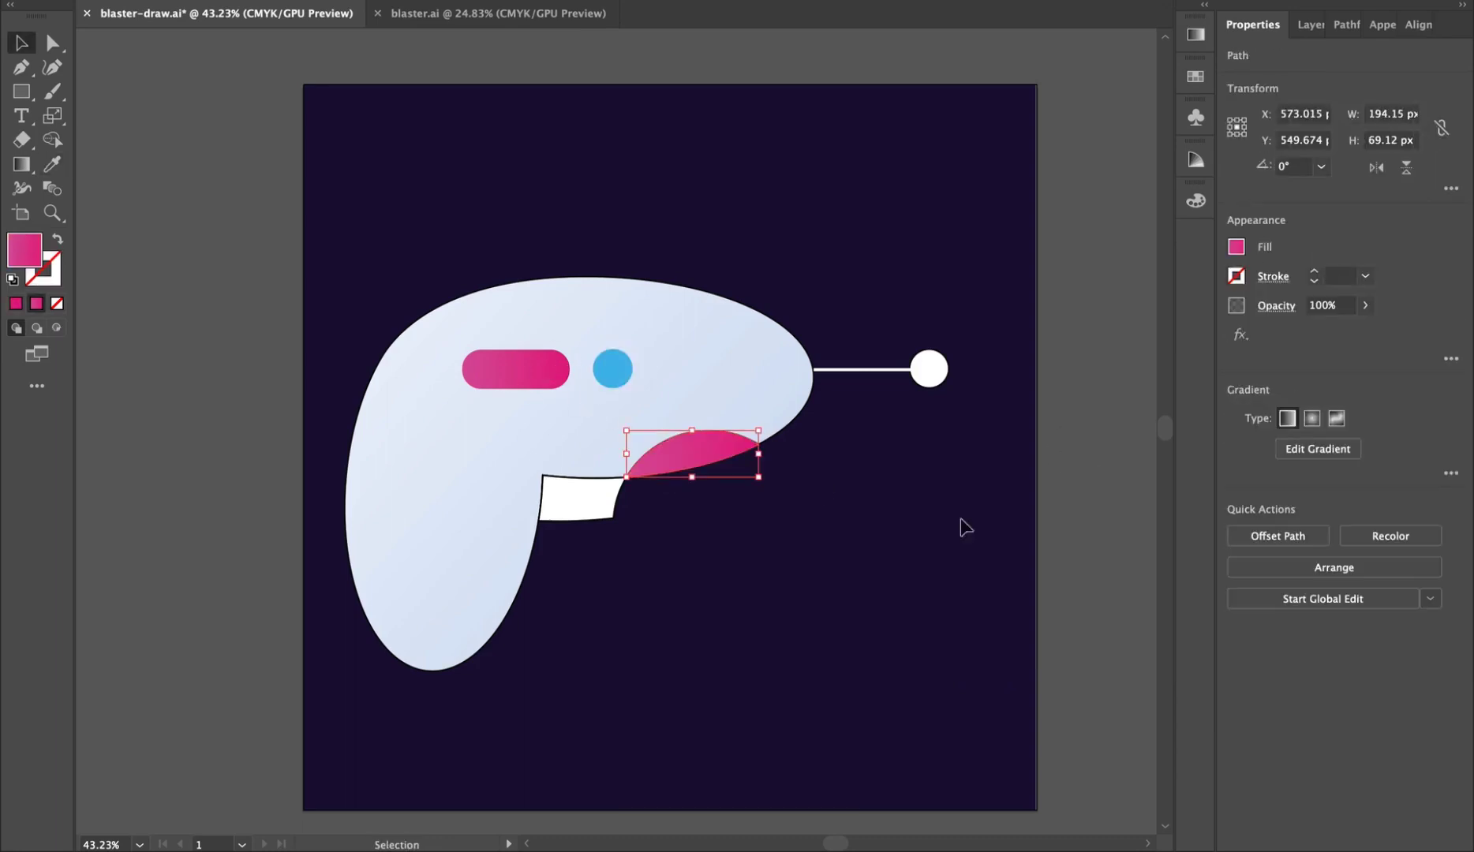
# Remove the trigger shape's stroke and fill it with 929FBE
pyautogui.click(574, 513)
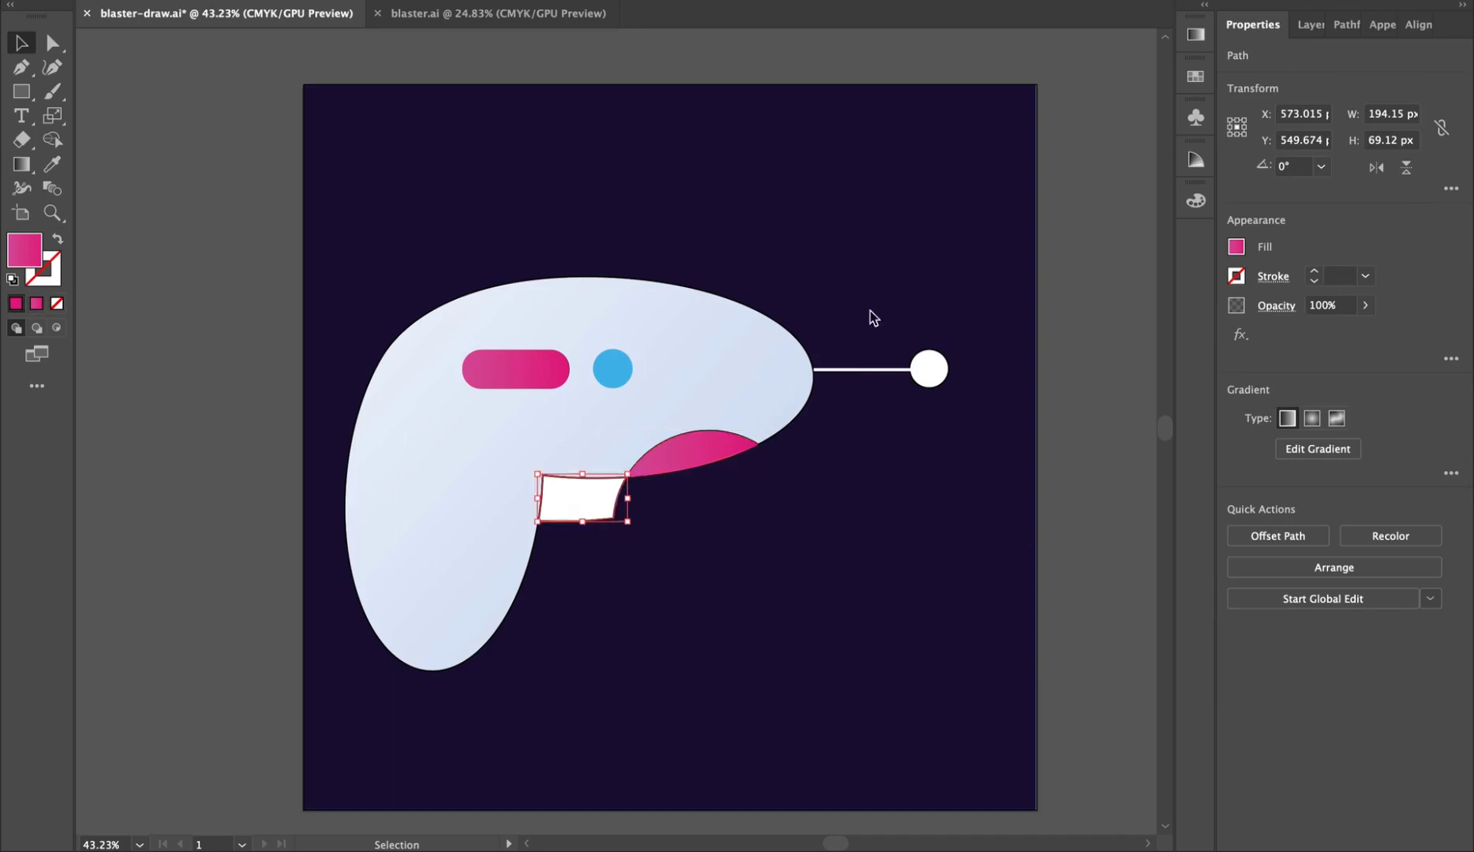
pyautogui.click(1236, 278)
pyautogui.click(1014, 348)
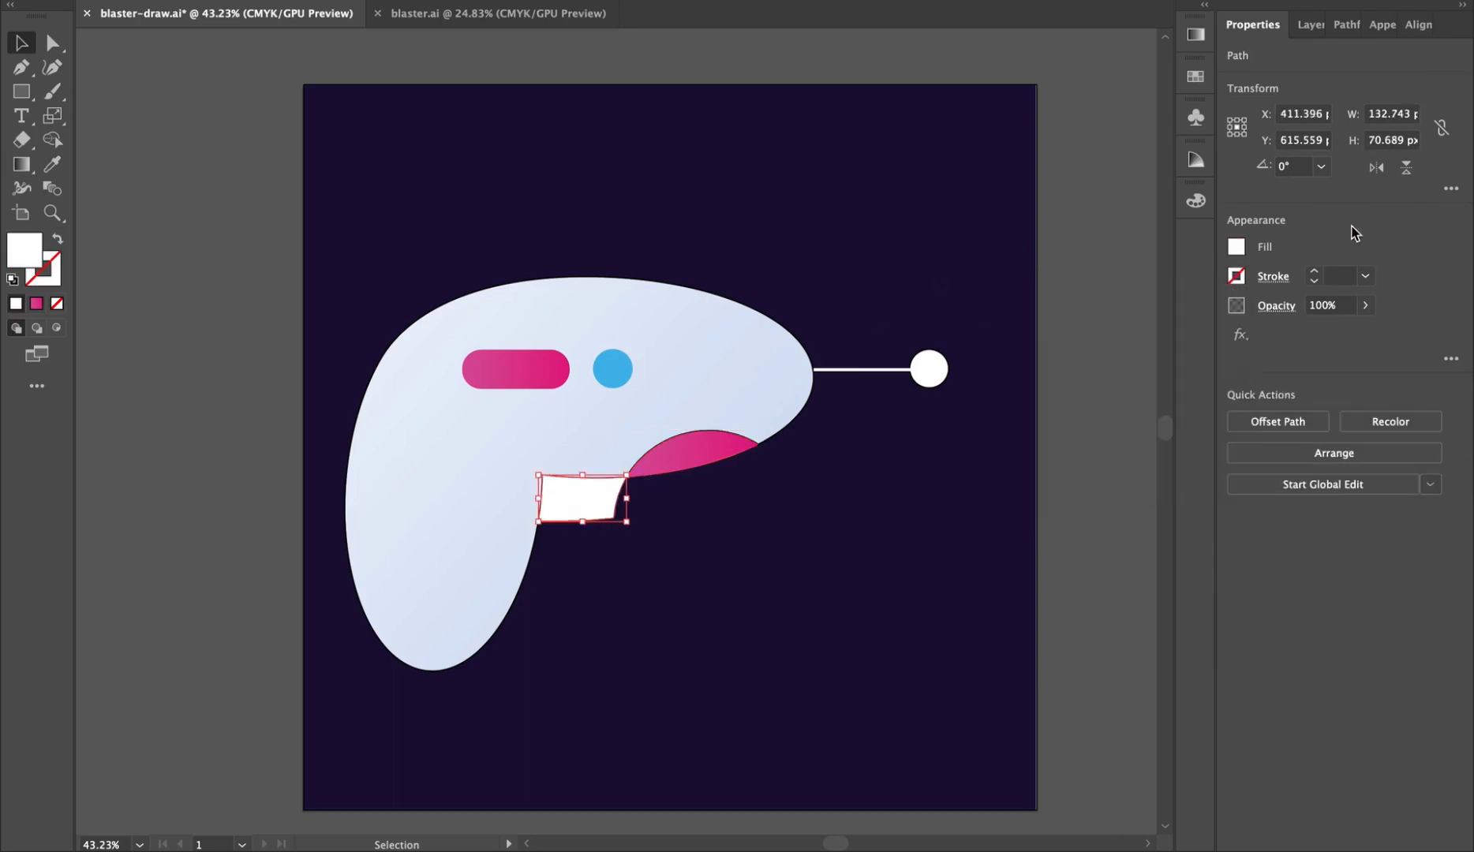
pyautogui.doubleClick(32, 263)
pyautogui.write('929fbe')
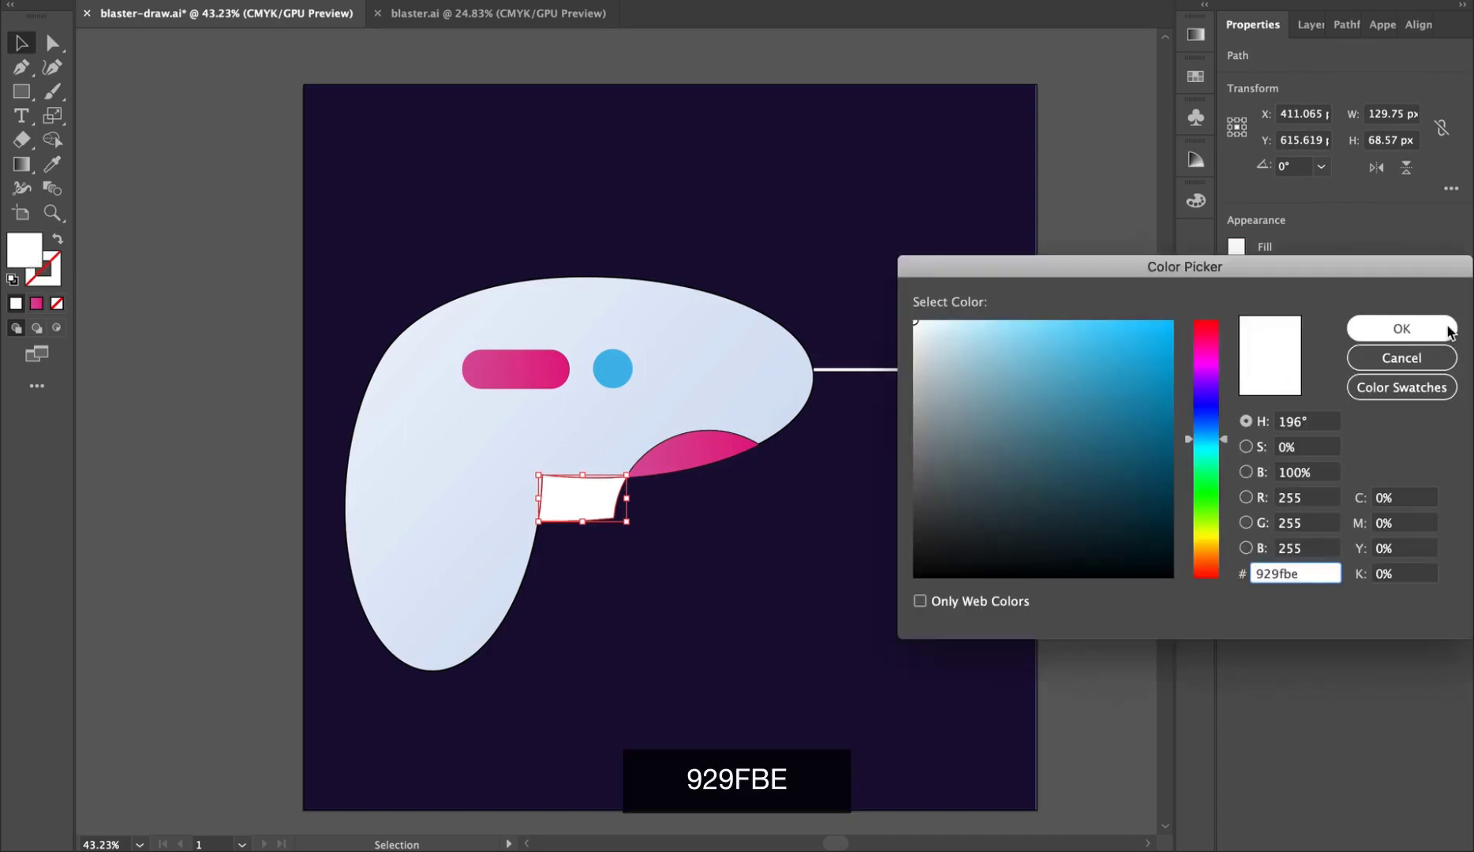
pyautogui.click(1402, 329)
# Remove the stroke from the blaster body
pyautogui.click(930, 371)
pyautogui.click(778, 390)
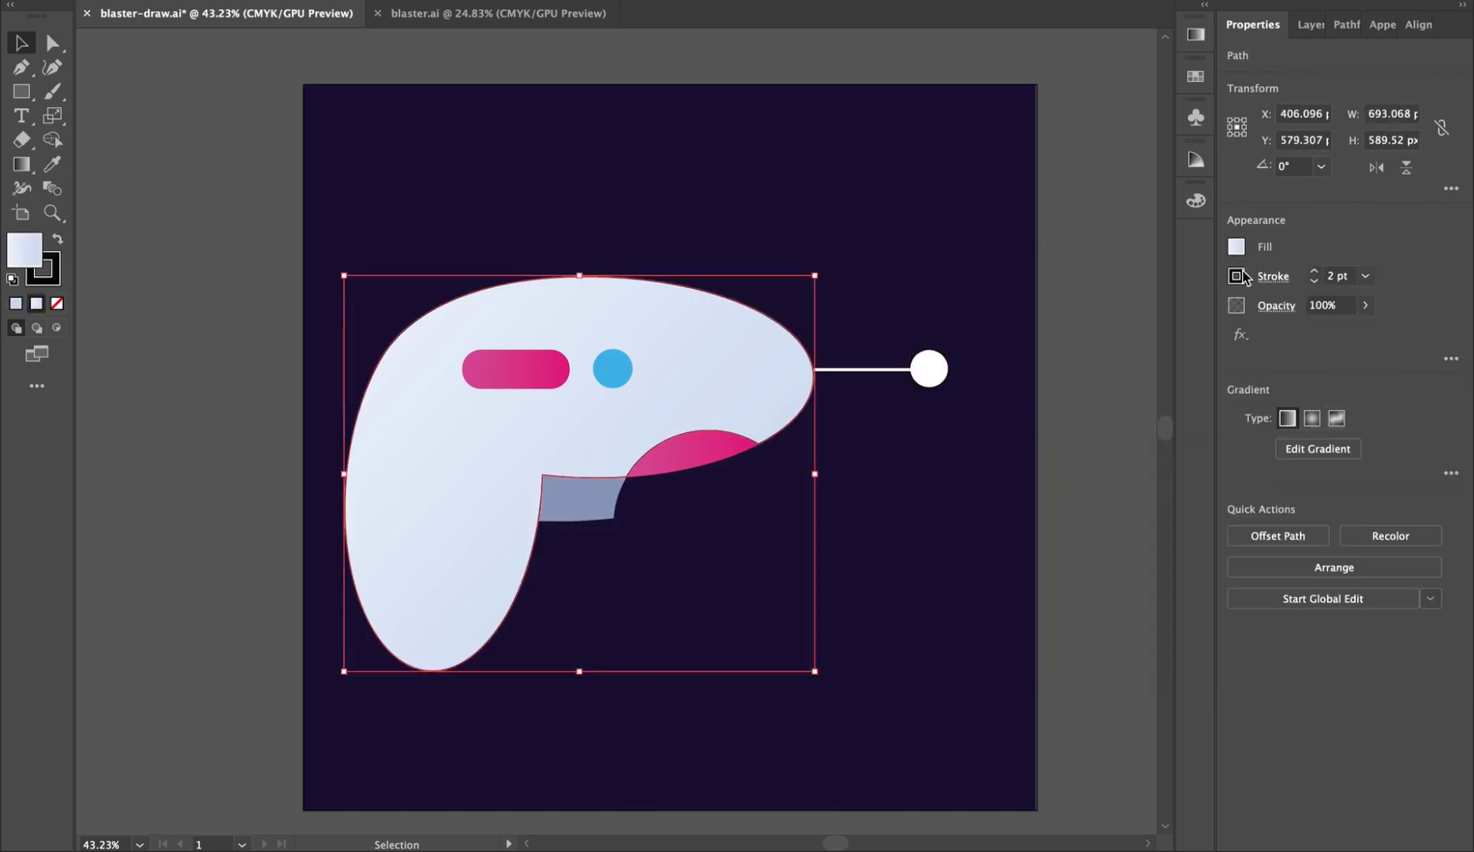
pyautogui.click(1236, 276)
pyautogui.click(1011, 348)
# Set the line between the body and the tip ball to a 10 pt stroke coloured D84F9D
pyautogui.click(929, 369)
pyautogui.click(859, 369)
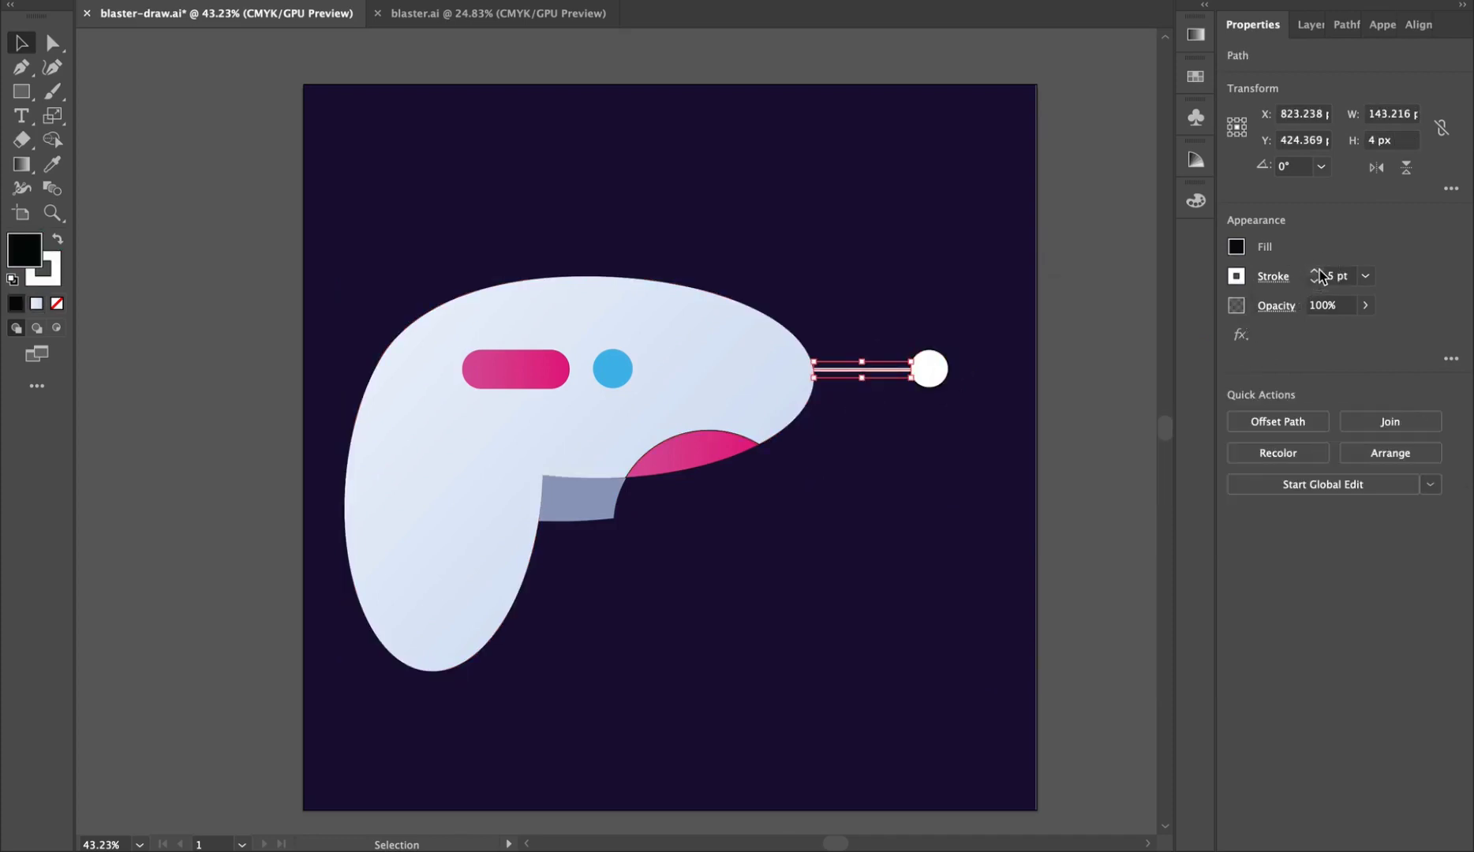
pyautogui.click(47, 283)
pyautogui.doubleClick(1115, 329)
pyautogui.press('super+v')
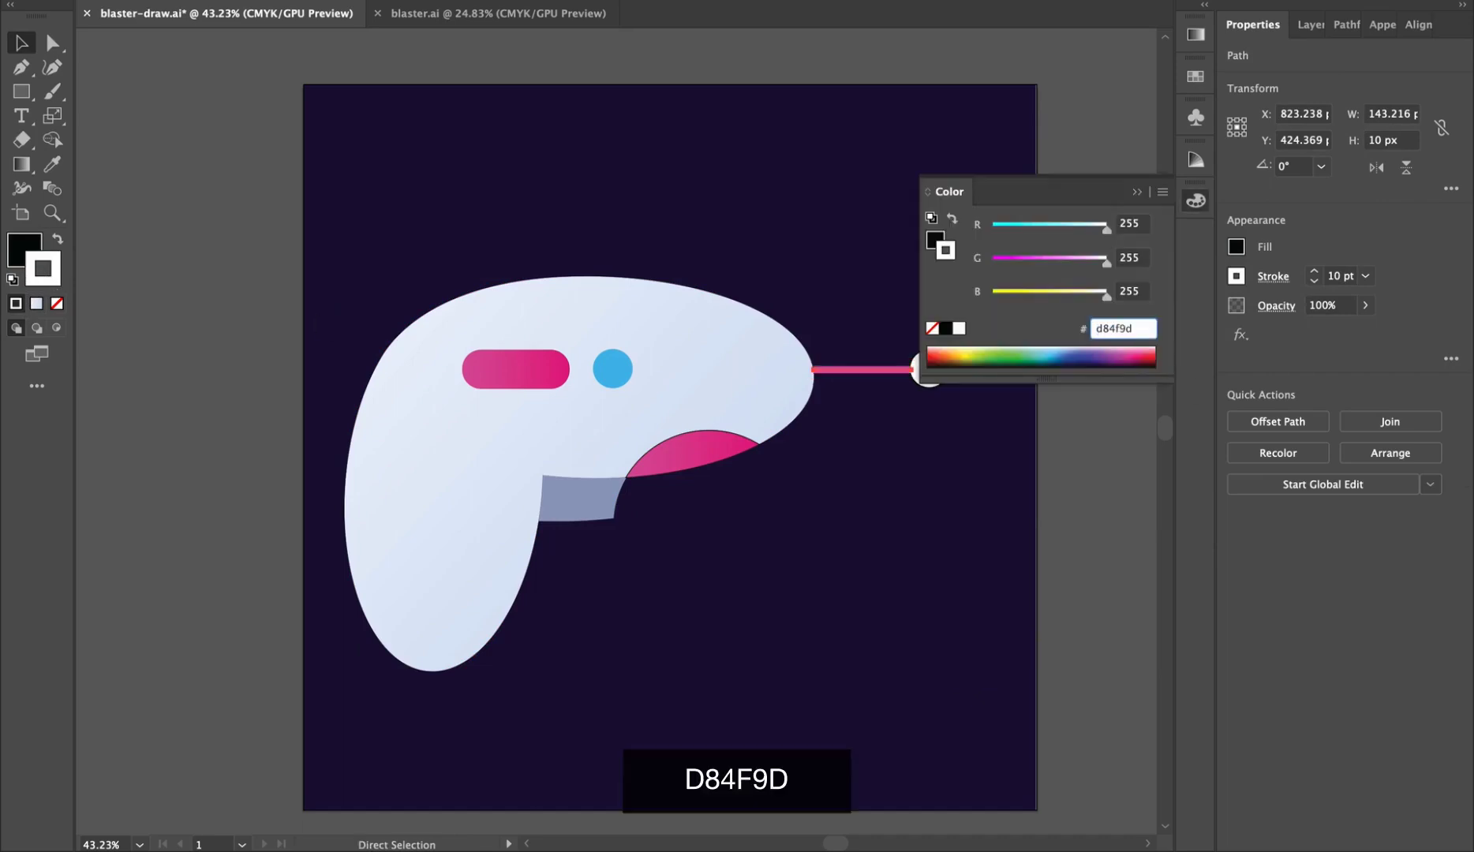
pyautogui.press('Return')
pyautogui.click(1056, 483)
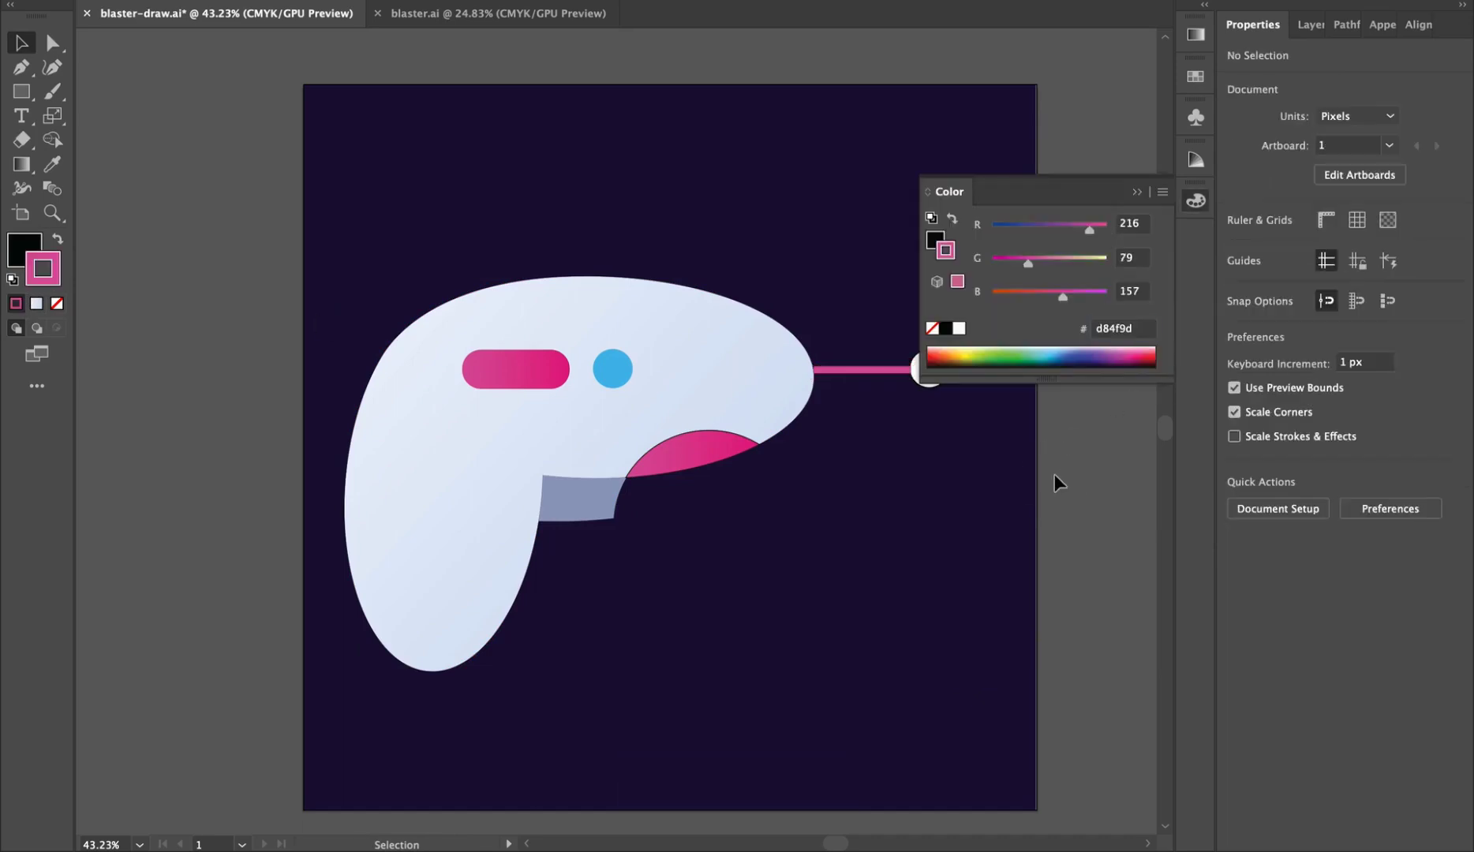
pyautogui.click(1137, 193)
# Add a white Outer Glow to the tip ball in Screen mode with 75% opacity and 5 px blur
pyautogui.click(931, 370)
pyautogui.click(442, 2)
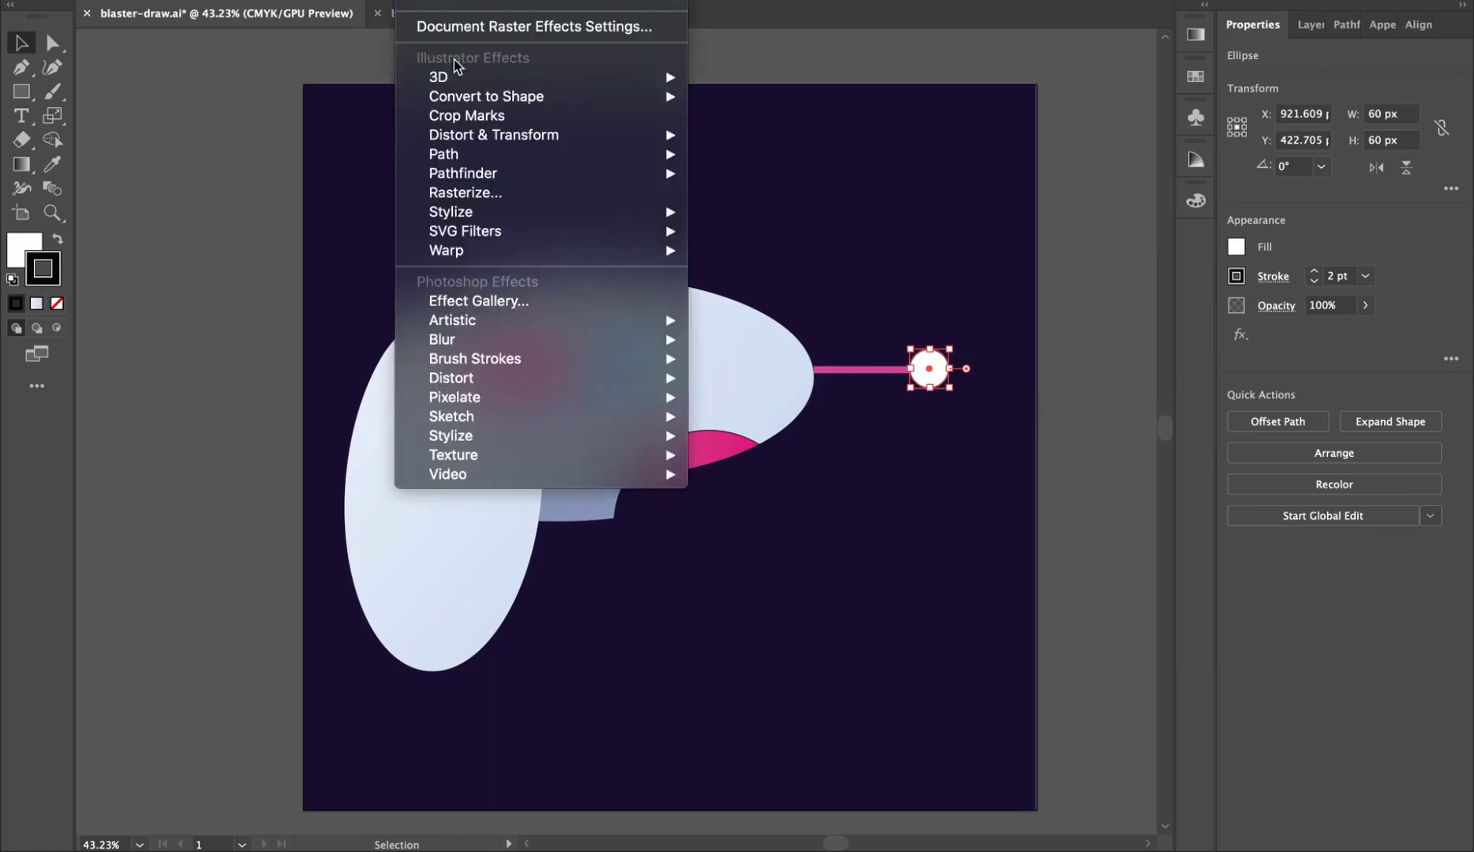
pyautogui.moveTo(538, 212)
pyautogui.click(781, 283)
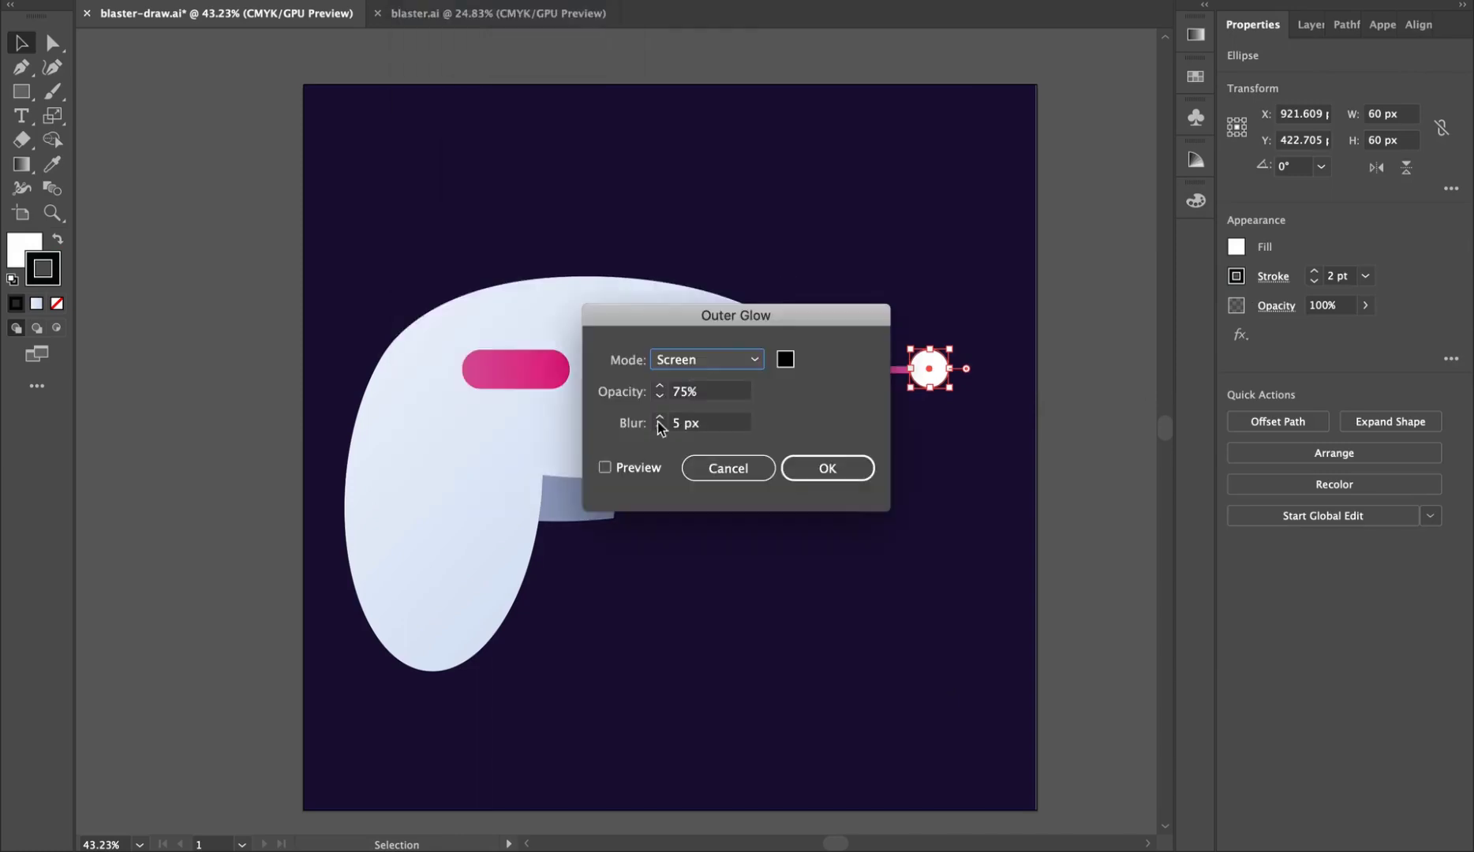
pyautogui.click(786, 363)
pyautogui.moveTo(966, 354); pyautogui.dragTo(886, 295)
pyautogui.click(1395, 328)
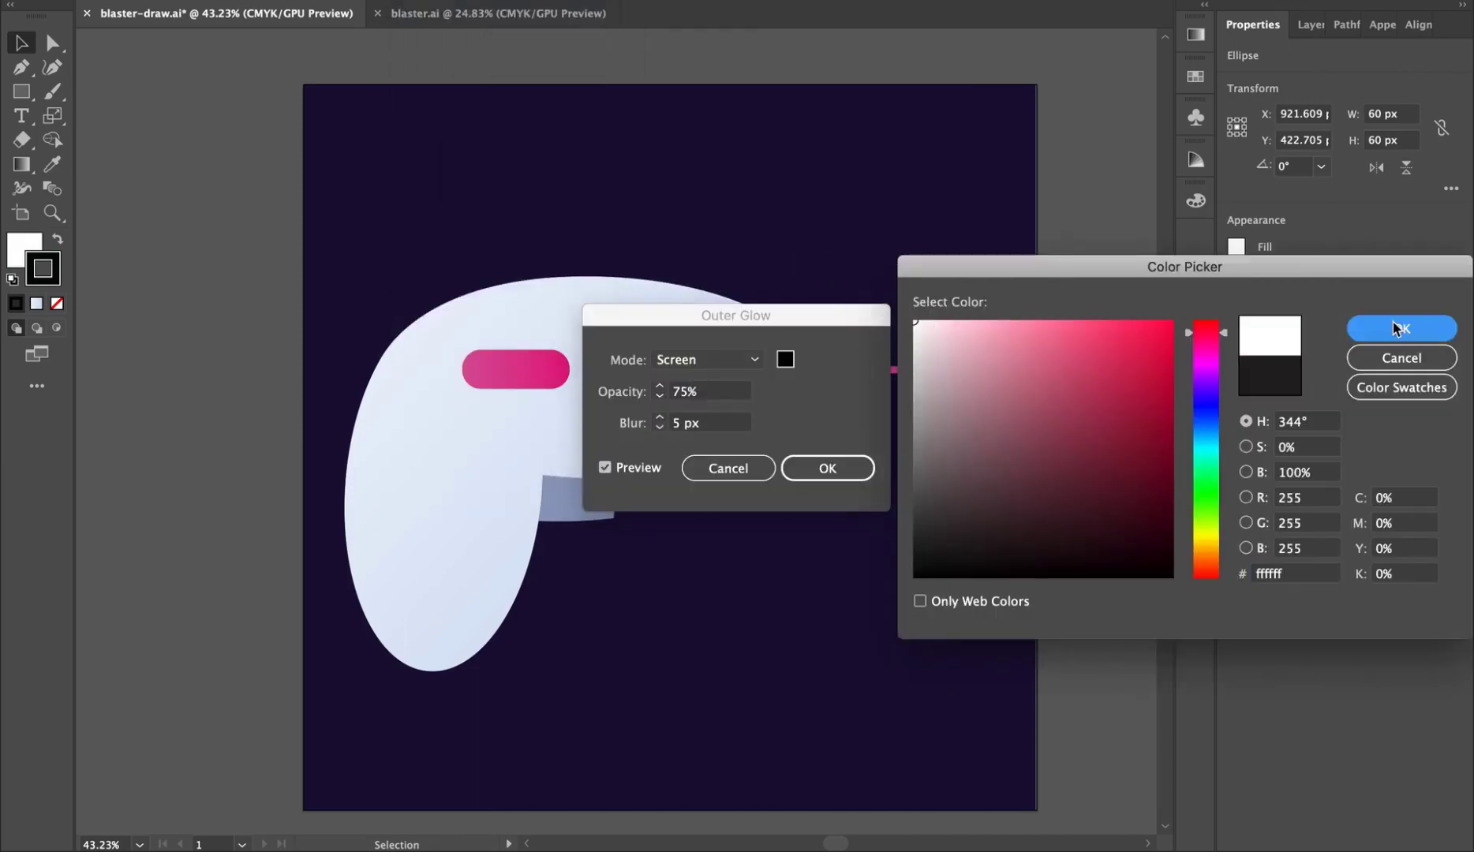
pyautogui.click(827, 468)
pyautogui.click(1064, 459)
pyautogui.moveTo(1084, 459); pyautogui.dragTo(1049, 460)
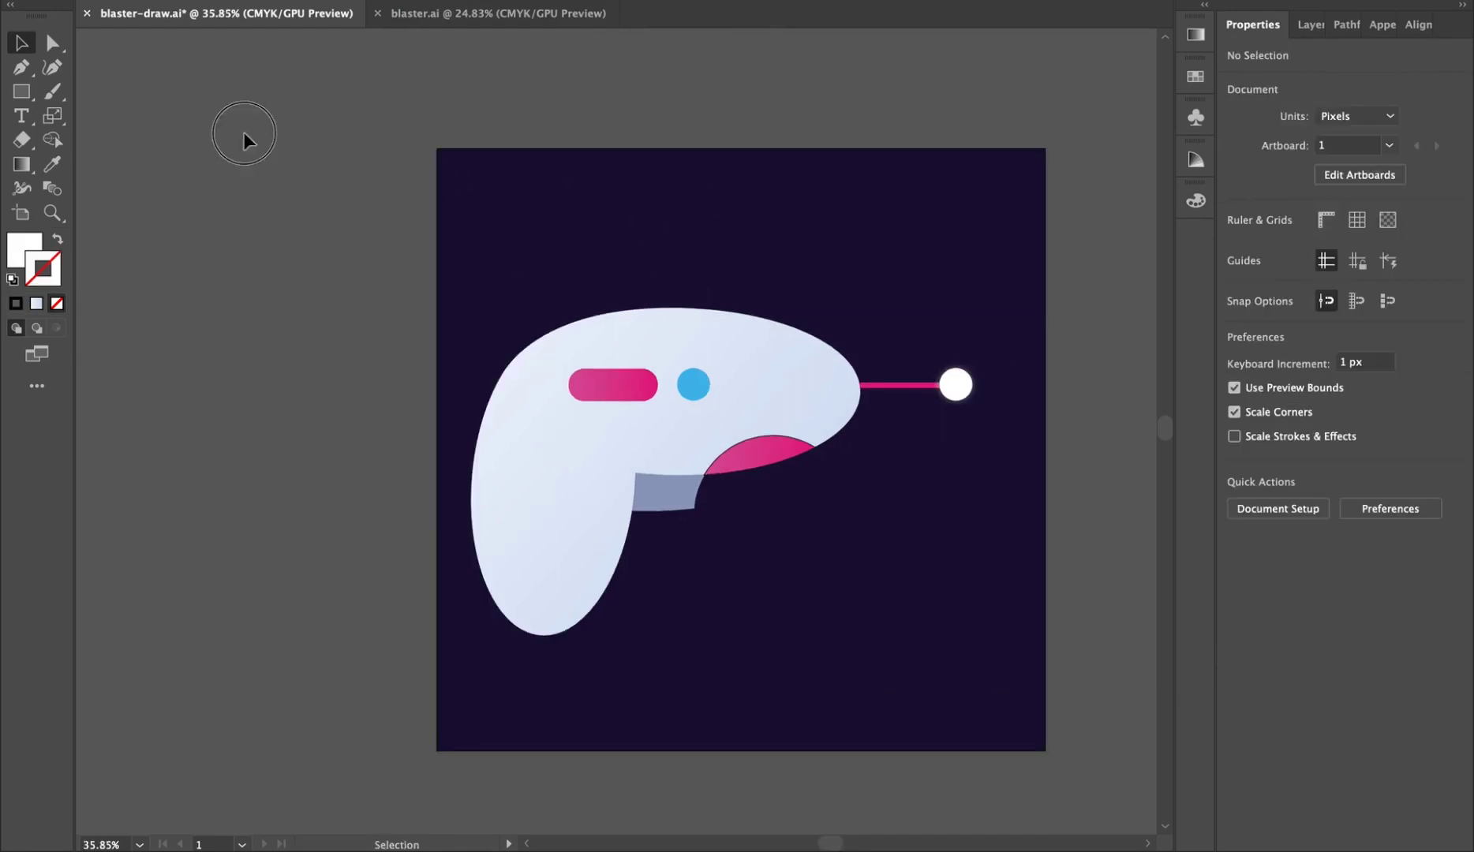
# Draw a white circle about 612 px in diameter over the blaster body with the Ellipse tool
pyautogui.moveTo(11, 82); pyautogui.dragTo(78, 116)
pyautogui.moveTo(639, 426)
pyautogui.mouseDown()
pyautogui.moveTo(830, 569)
pyautogui.moveTo(875, 569)
pyautogui.moveTo(857, 558)
pyautogui.moveTo(848, 588)
pyautogui.moveTo(824, 585)
pyautogui.moveTo(836, 582)
pyautogui.mouseUp()
pyautogui.press('space')
pyautogui.press('v')
# Subtract the part of the white circle below the blaster body with the Shape Builder
pyautogui.keyDown('shift'); pyautogui.click(861, 407); pyautogui.keyUp('shift')
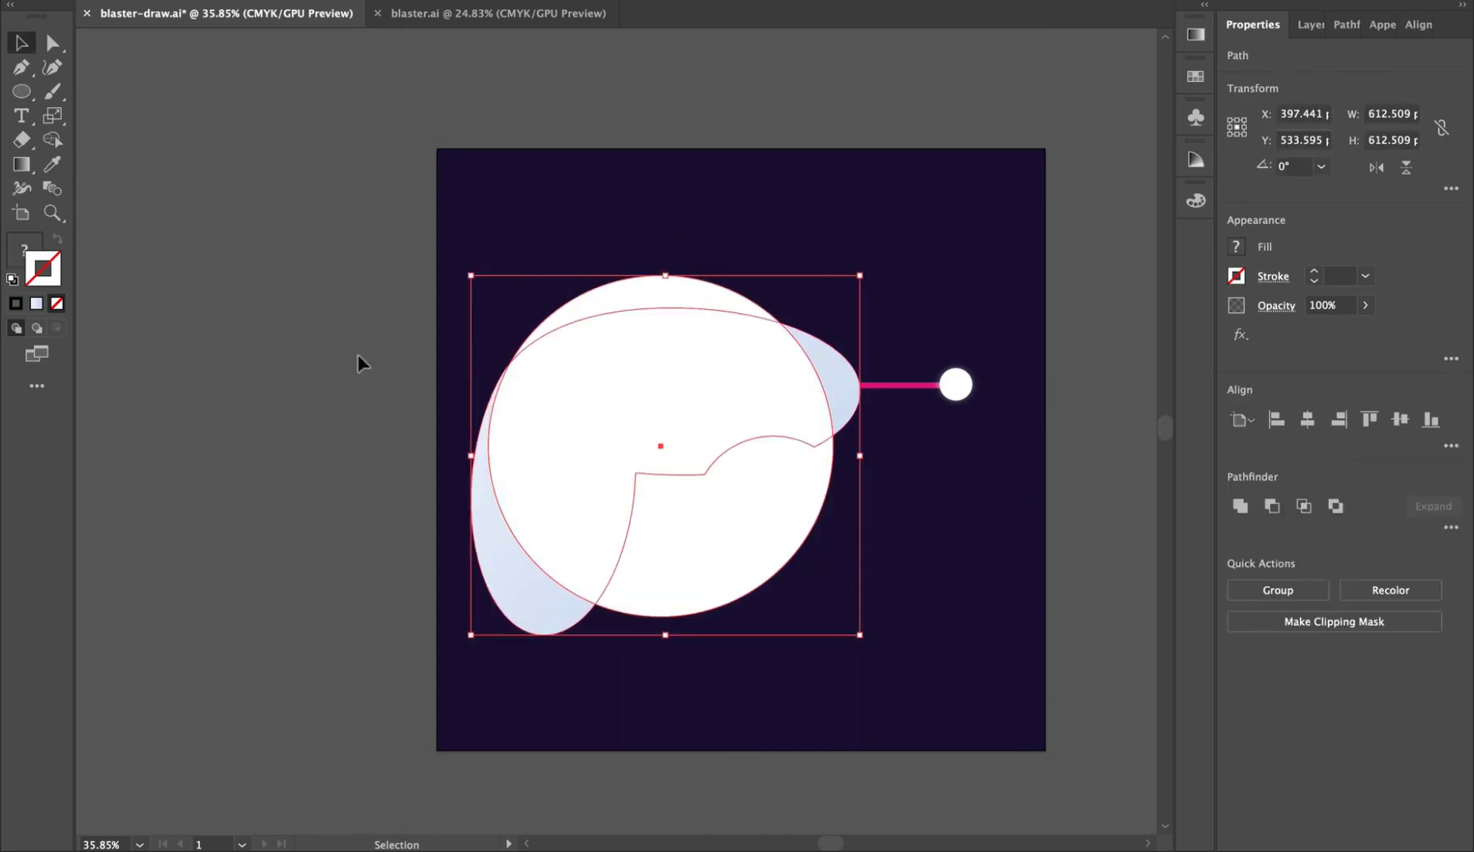
pyautogui.click(53, 140)
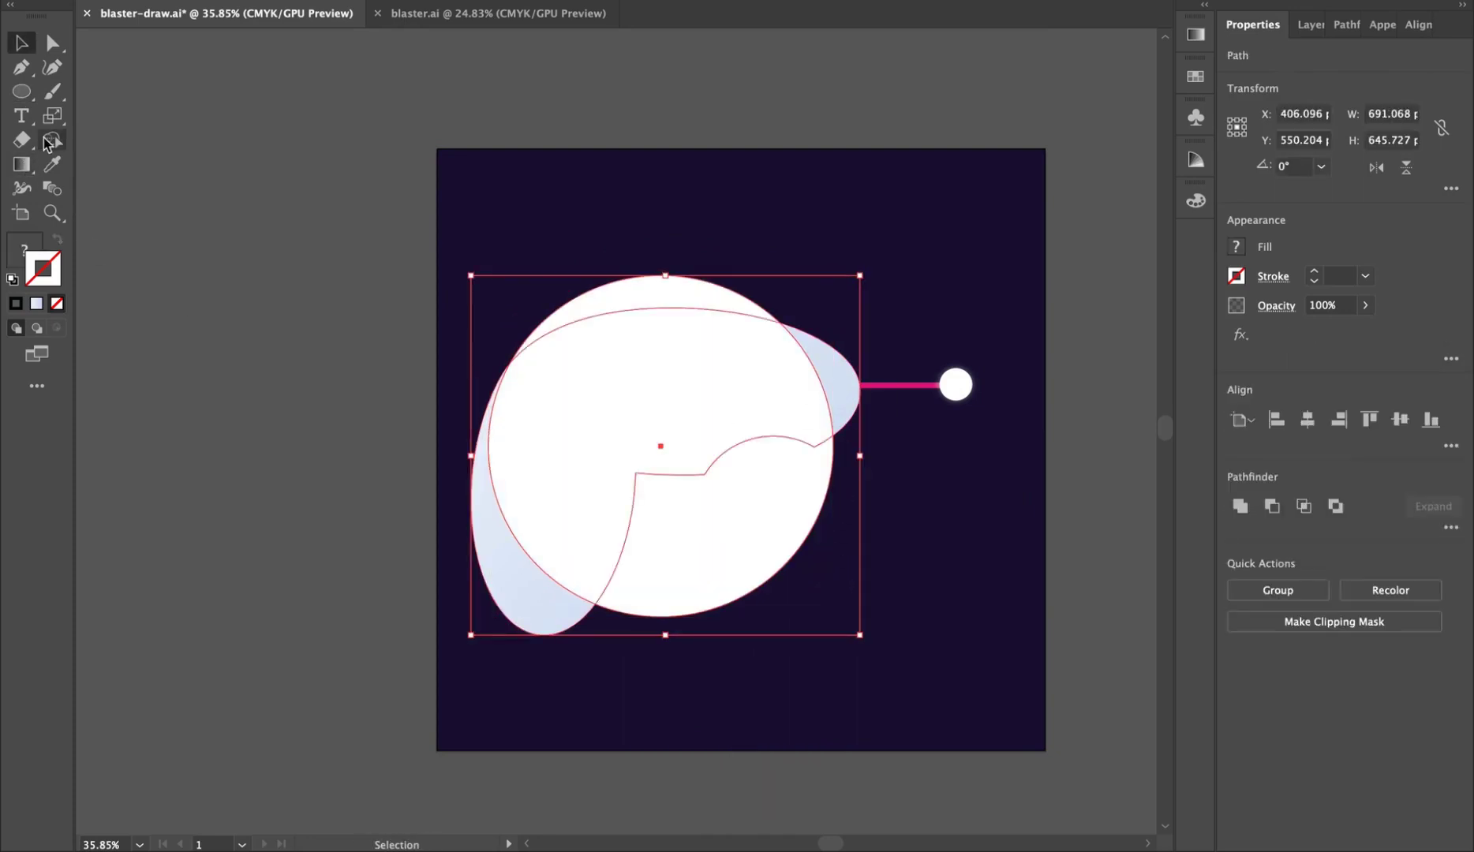
pyautogui.keyDown('alt'); pyautogui.click(719, 549); pyautogui.keyUp('alt')
pyautogui.press('v')
pyautogui.click(720, 553)
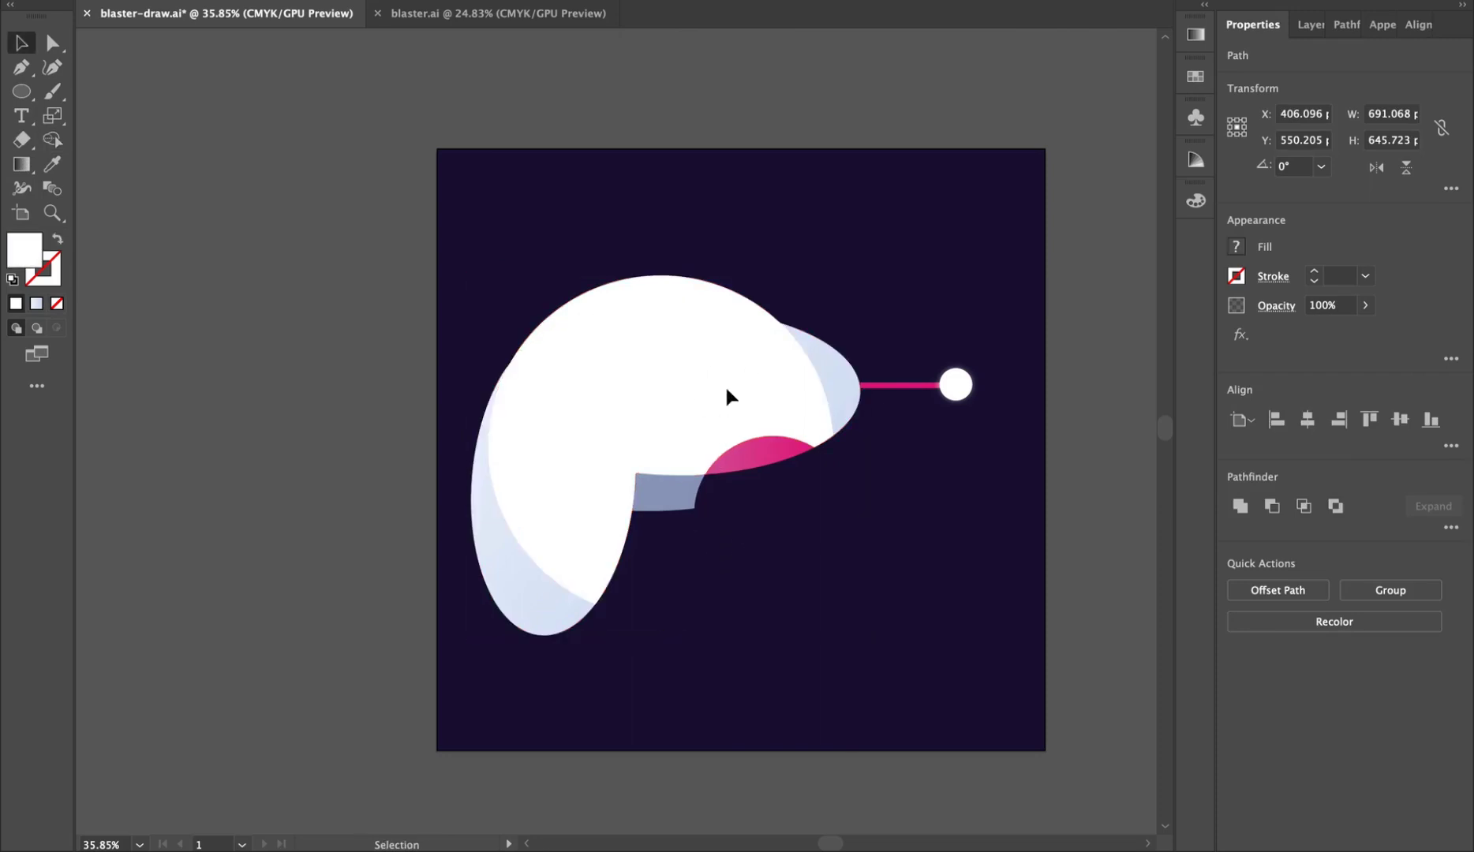
# Send the remaining white shape behind the blaster body
pyautogui.click(727, 394)
pyautogui.click(795, 337)
pyautogui.click(797, 343)
pyautogui.hotkey('ctrl', 'shift', '[')
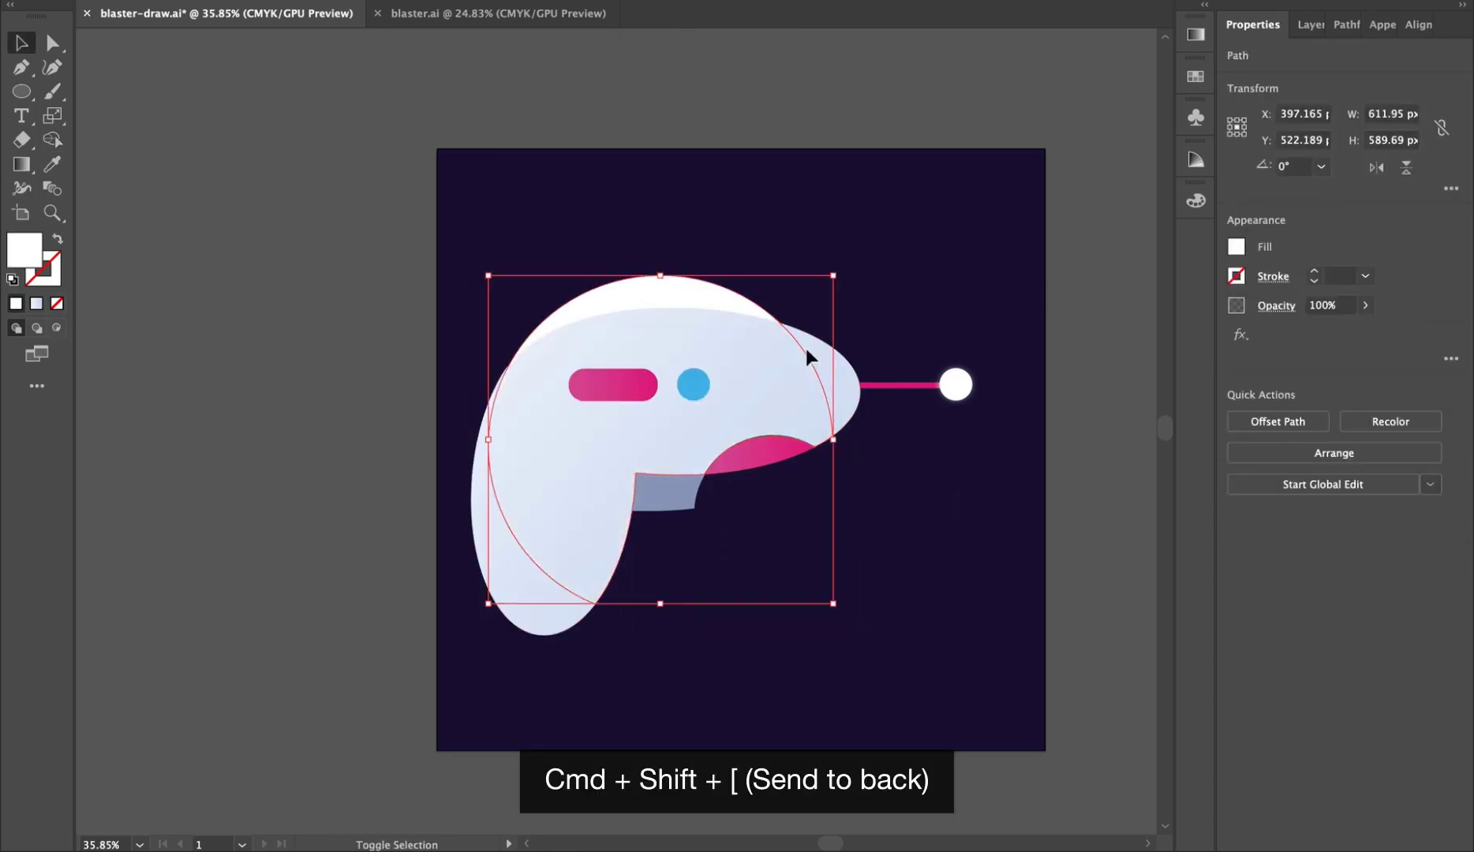
# Split off the white crescent above the blaster body with the Shape Builder
pyautogui.click(60, 139)
pyautogui.click(632, 301)
pyautogui.press('v')
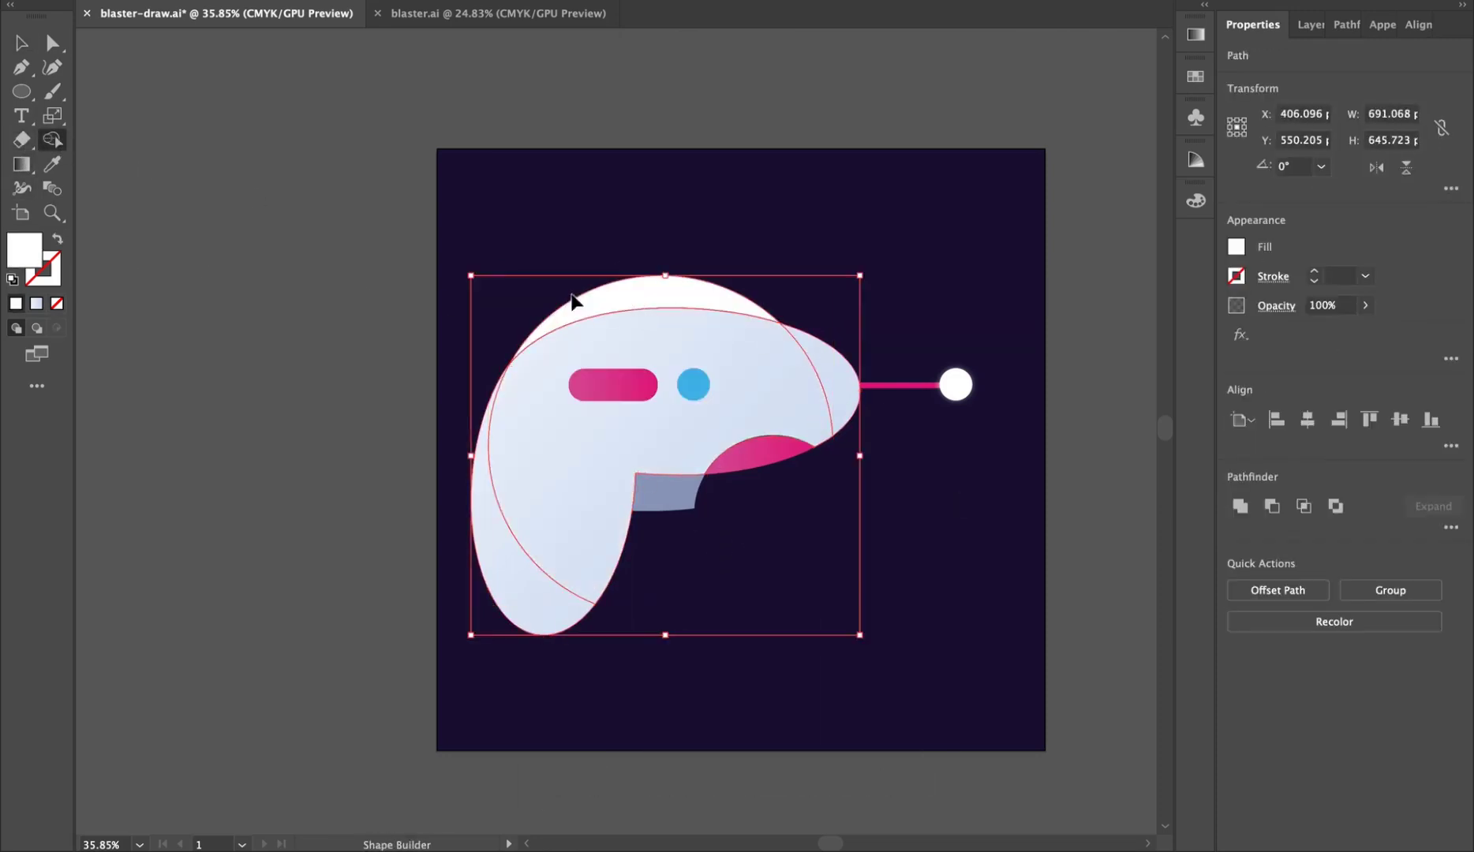
pyautogui.click(573, 295)
pyautogui.click(710, 301)
# Delete the leftover white piece overlapping the body and paste the cut shape back in place
pyautogui.click(730, 456)
pyautogui.moveTo(754, 493); pyautogui.dragTo(1104, 520)
pyautogui.press('super+x')
pyautogui.click(584, 336)
pyautogui.press('Delete')
pyautogui.press('super+shift+v')
pyautogui.moveTo(584, 335)
pyautogui.mouseDown()
pyautogui.moveTo(652, 467)
pyautogui.moveTo(704, 504)
pyautogui.mouseUp()
# Copy the lower crescent's pink gradient onto the crescent above the body with the Eyedropper
pyautogui.click(561, 283)
pyautogui.press('i')
pyautogui.click(683, 461)
pyautogui.press('v')
pyautogui.click(1058, 531)
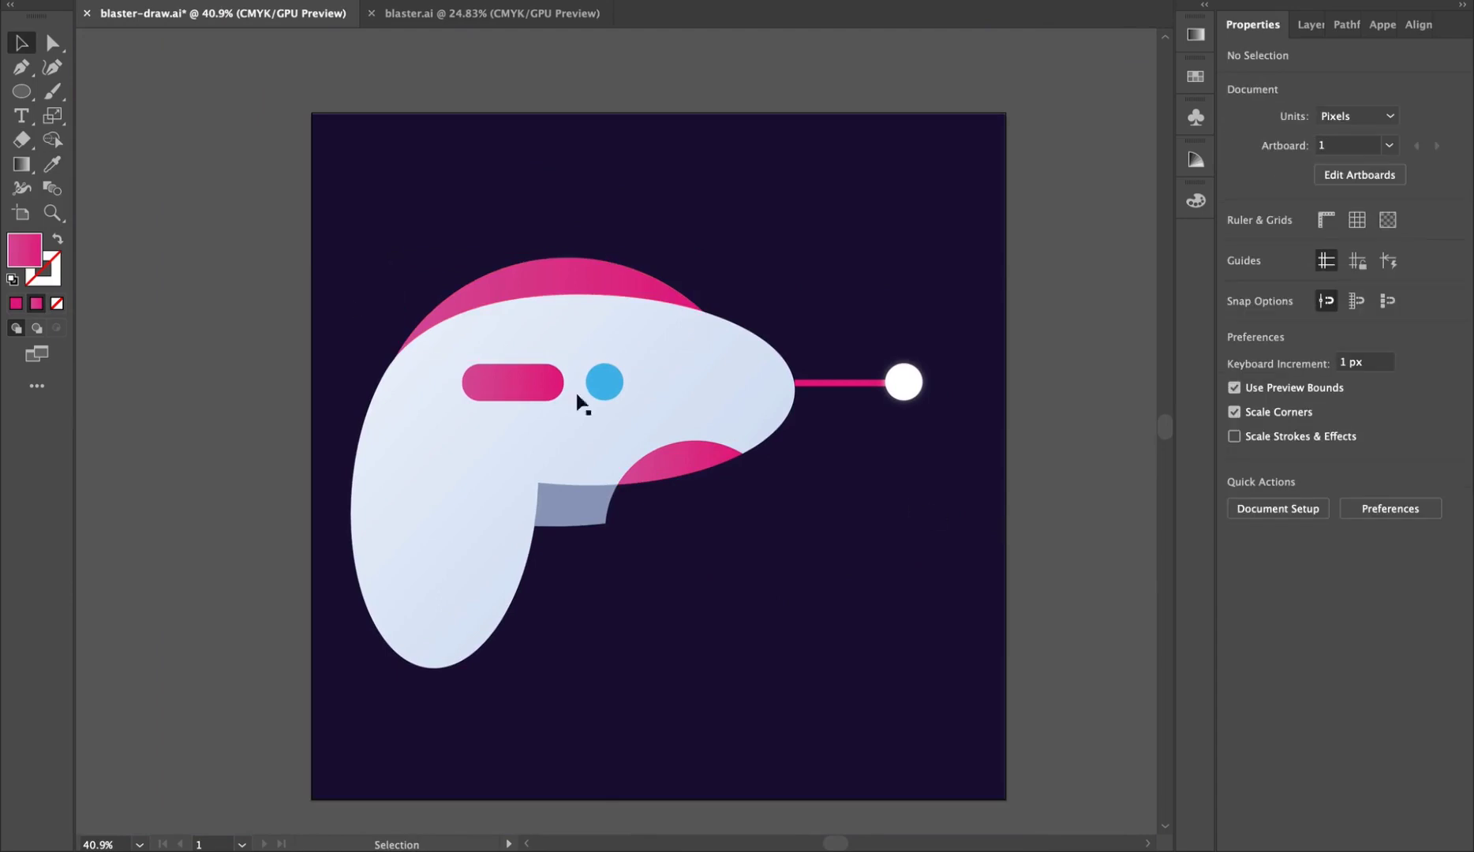
# Group all the blaster artwork, scale it down and centre it on the artboard
pyautogui.click(843, 589)
pyautogui.press('super+a')
pyautogui.press('super+g')
pyautogui.moveTo(933, 257); pyautogui.dragTo(807, 347)
pyautogui.moveTo(661, 436); pyautogui.dragTo(849, 431)
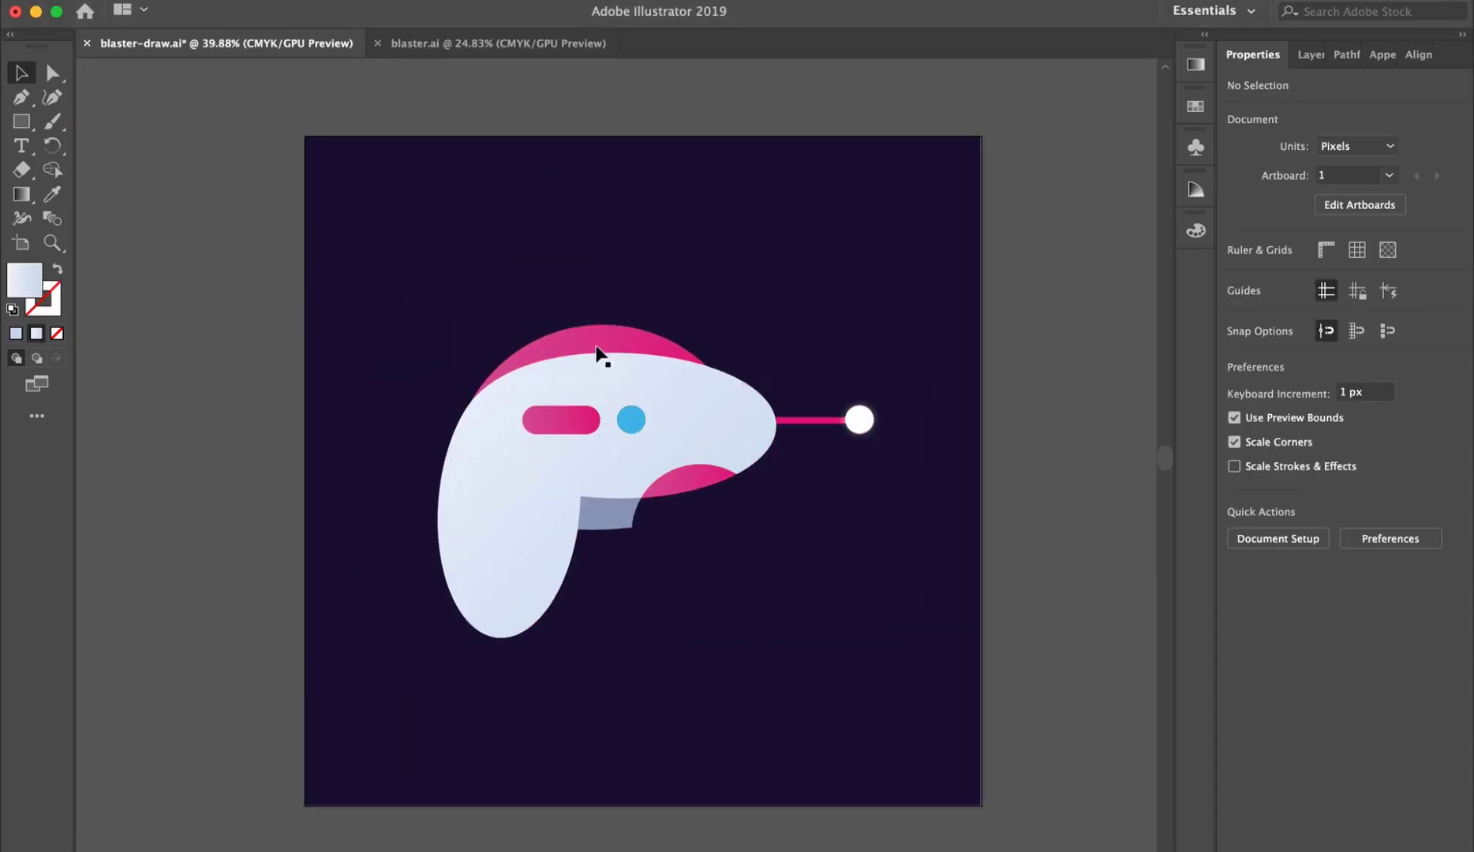
# Duplicate the top crescent slightly lower and swap the copy's fill and stroke to leave only an outline
pyautogui.click(584, 347)
pyautogui.moveTo(584, 351); pyautogui.dragTo(589, 357)
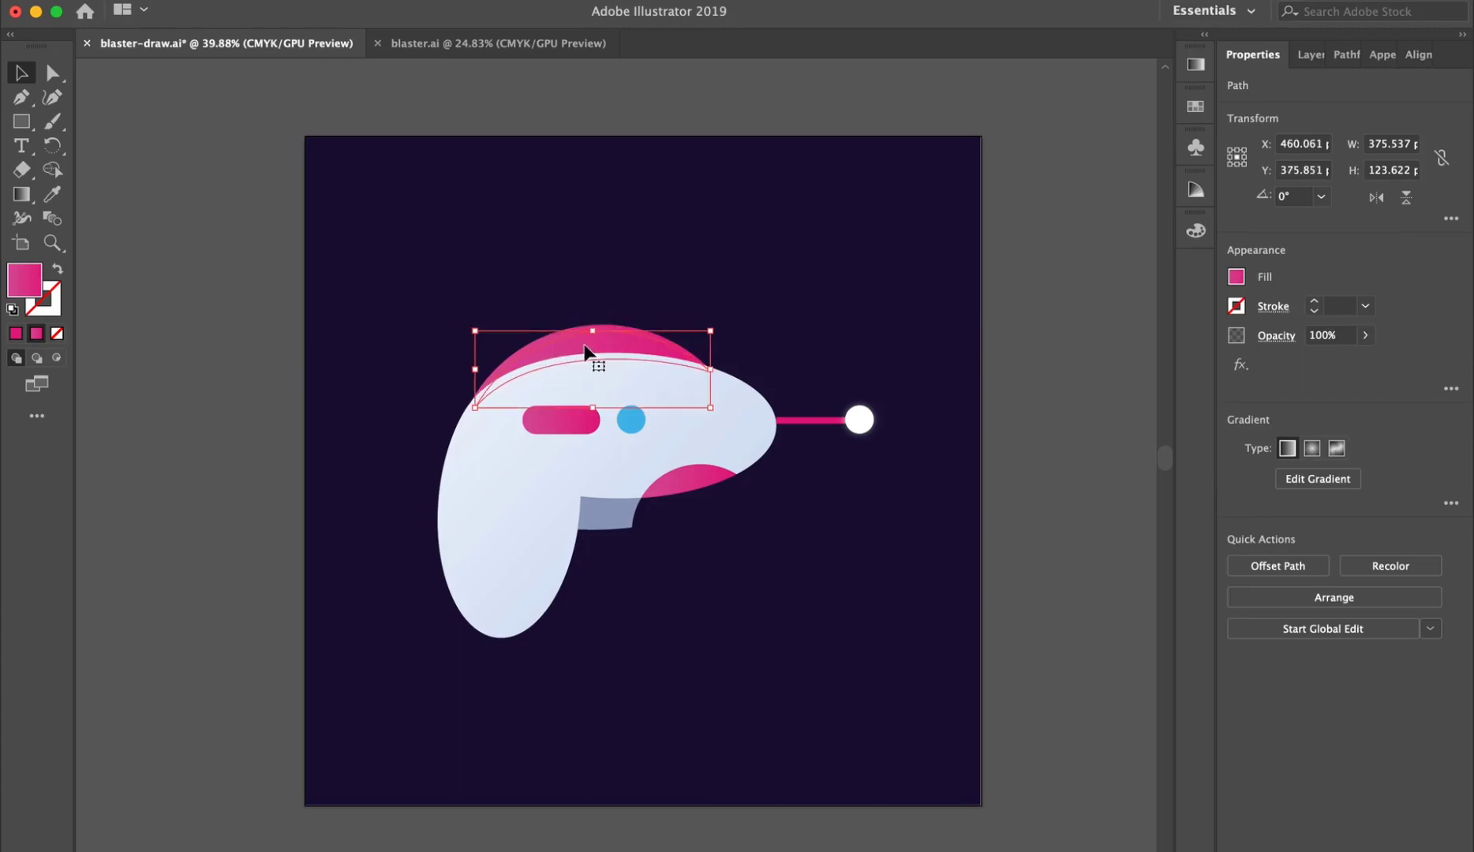
pyautogui.click(59, 272)
# Give the crescent copy a 4 pt white stroke with round caps and corners
pyautogui.click(1271, 307)
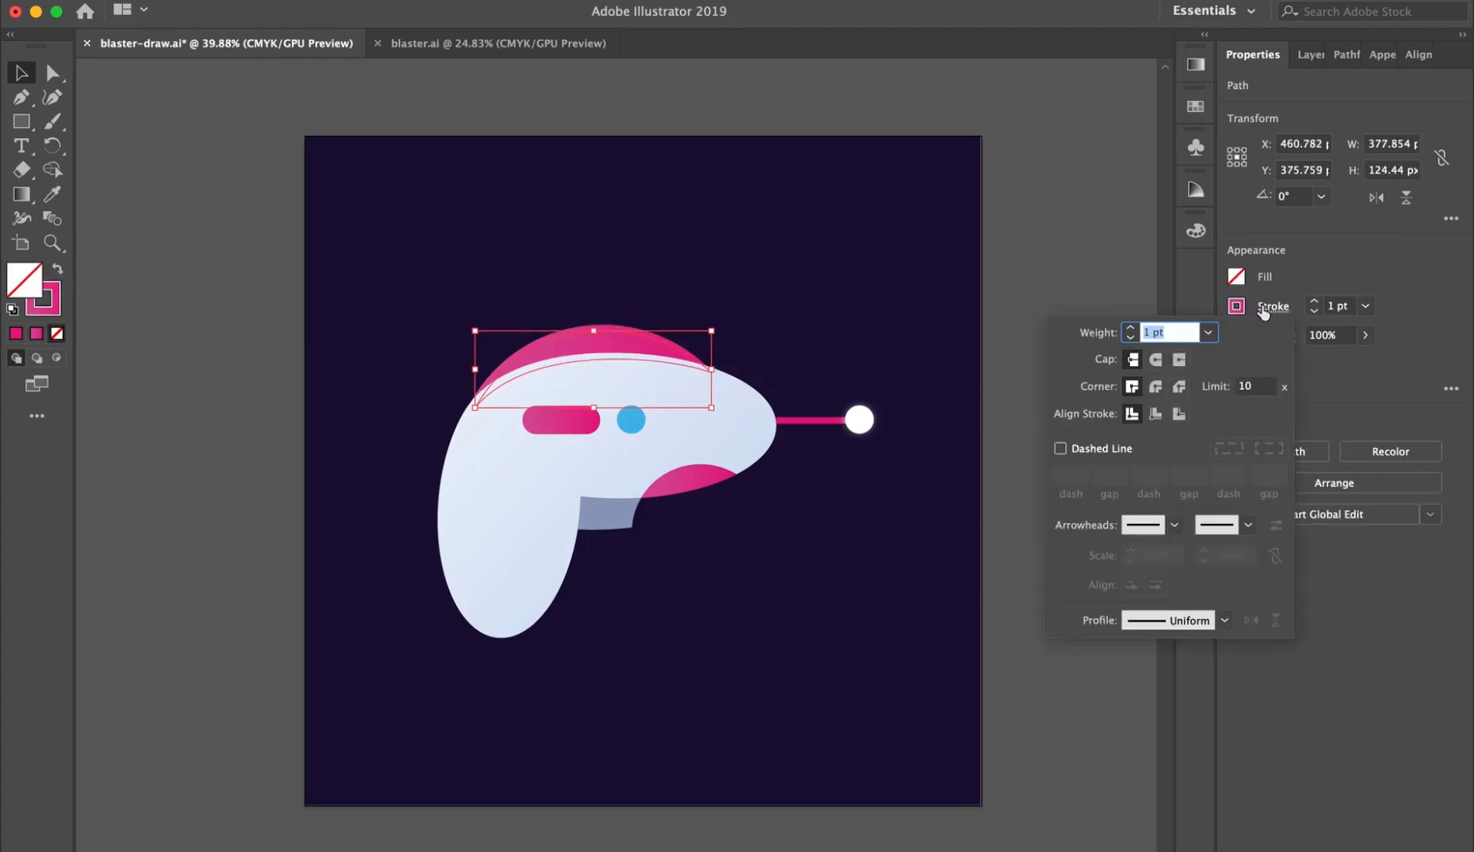
pyautogui.click(1131, 328)
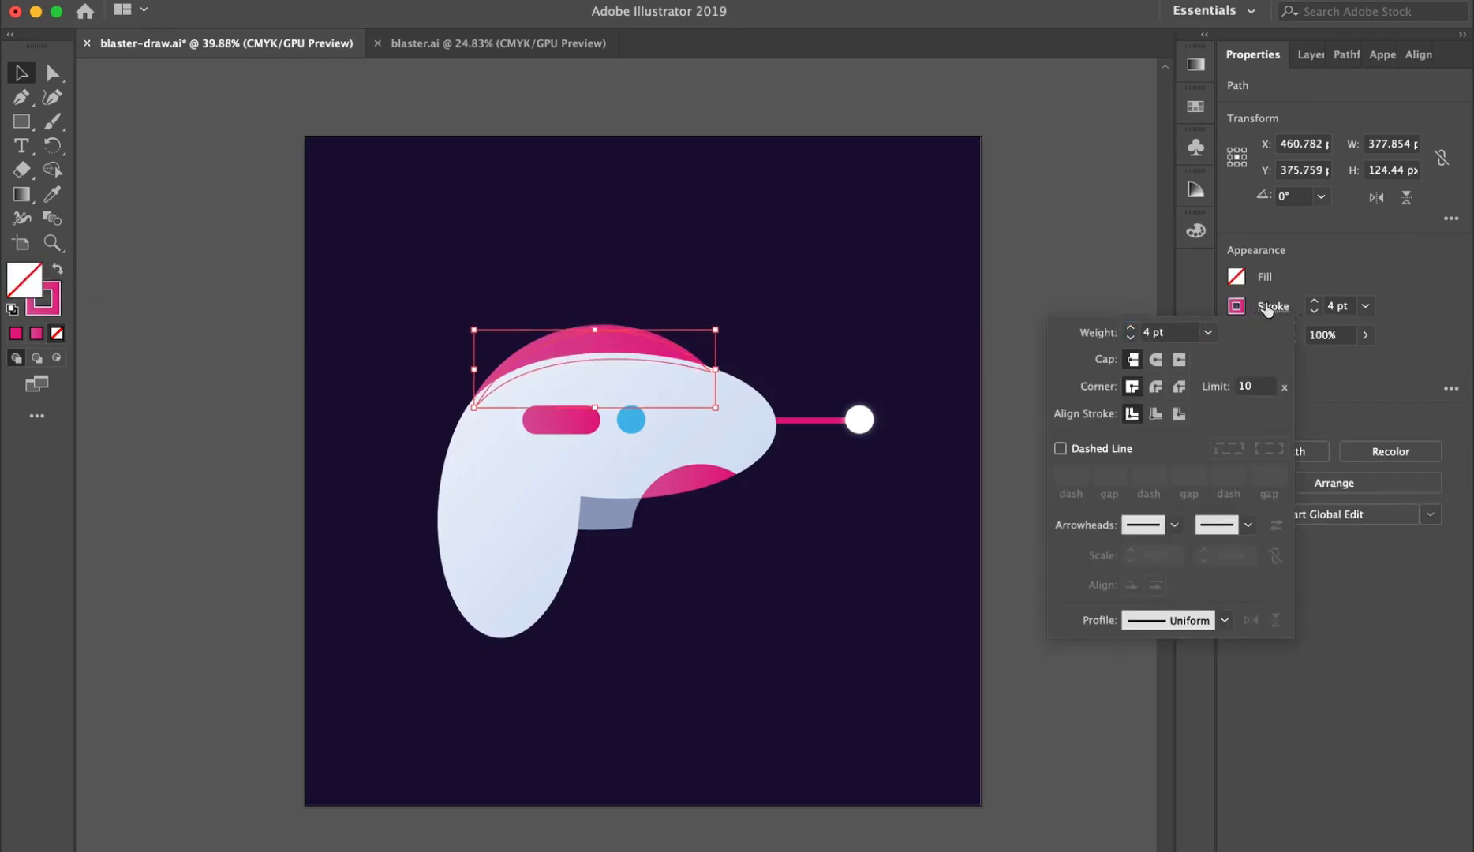
pyautogui.click(1236, 308)
pyautogui.click(1236, 307)
pyautogui.click(1043, 379)
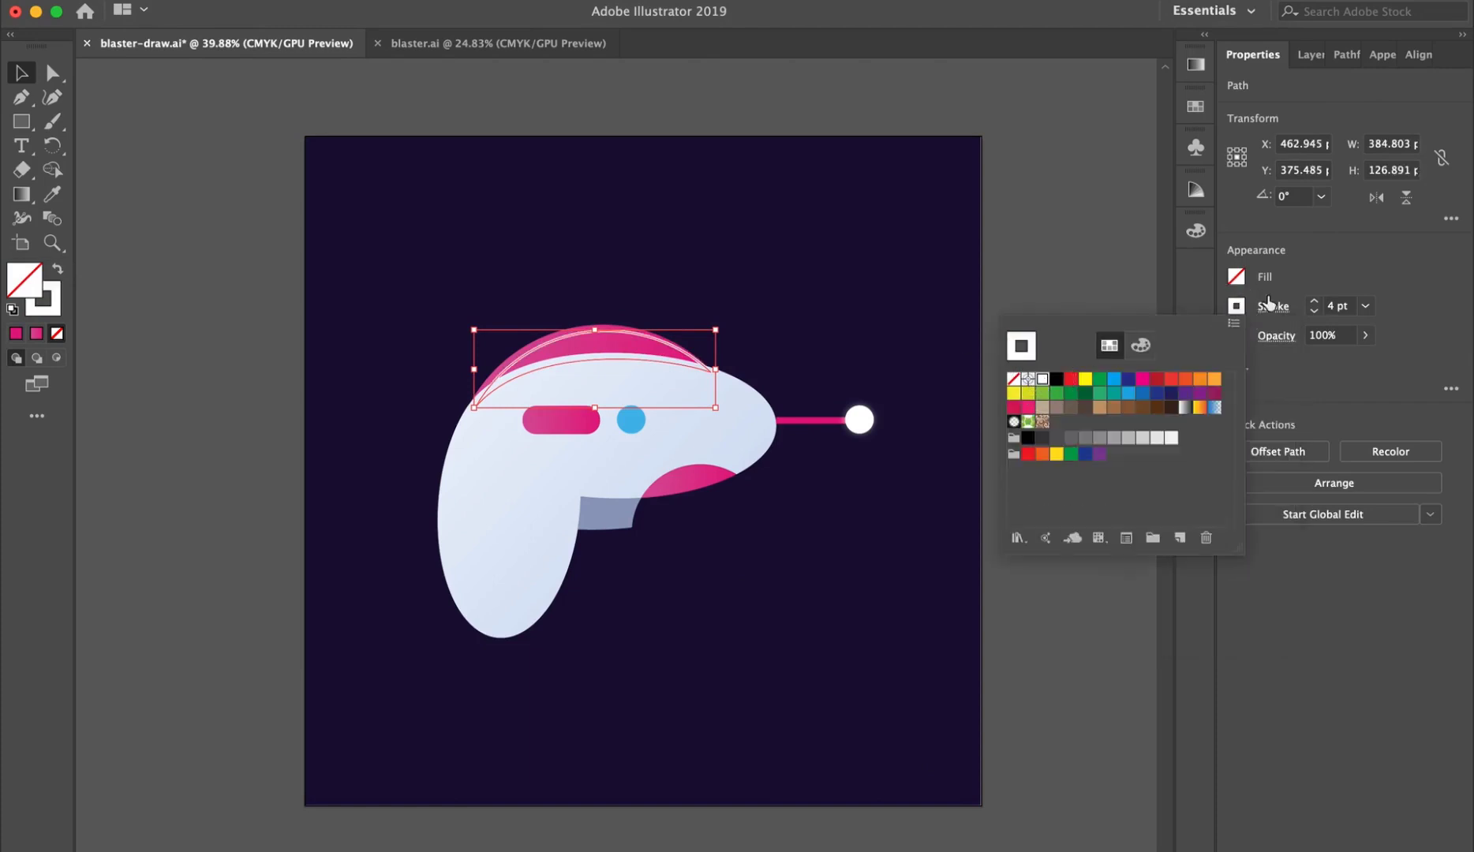
pyautogui.click(1271, 307)
pyautogui.click(1270, 307)
pyautogui.click(1156, 386)
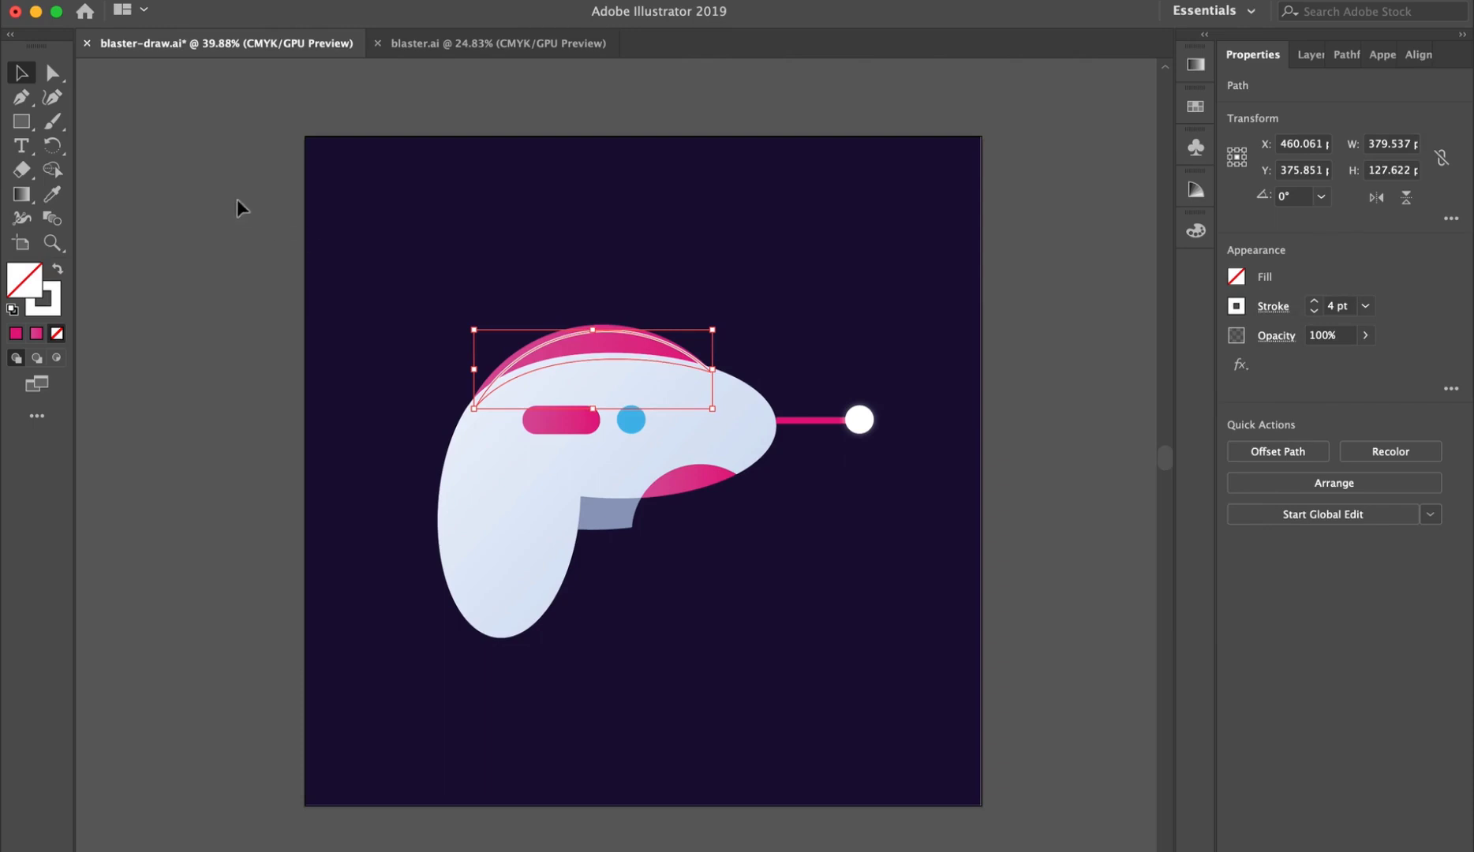
# Add anchor points to the white outline and delete its lower and right segments, keeping the upper-left arc
pyautogui.press('+')
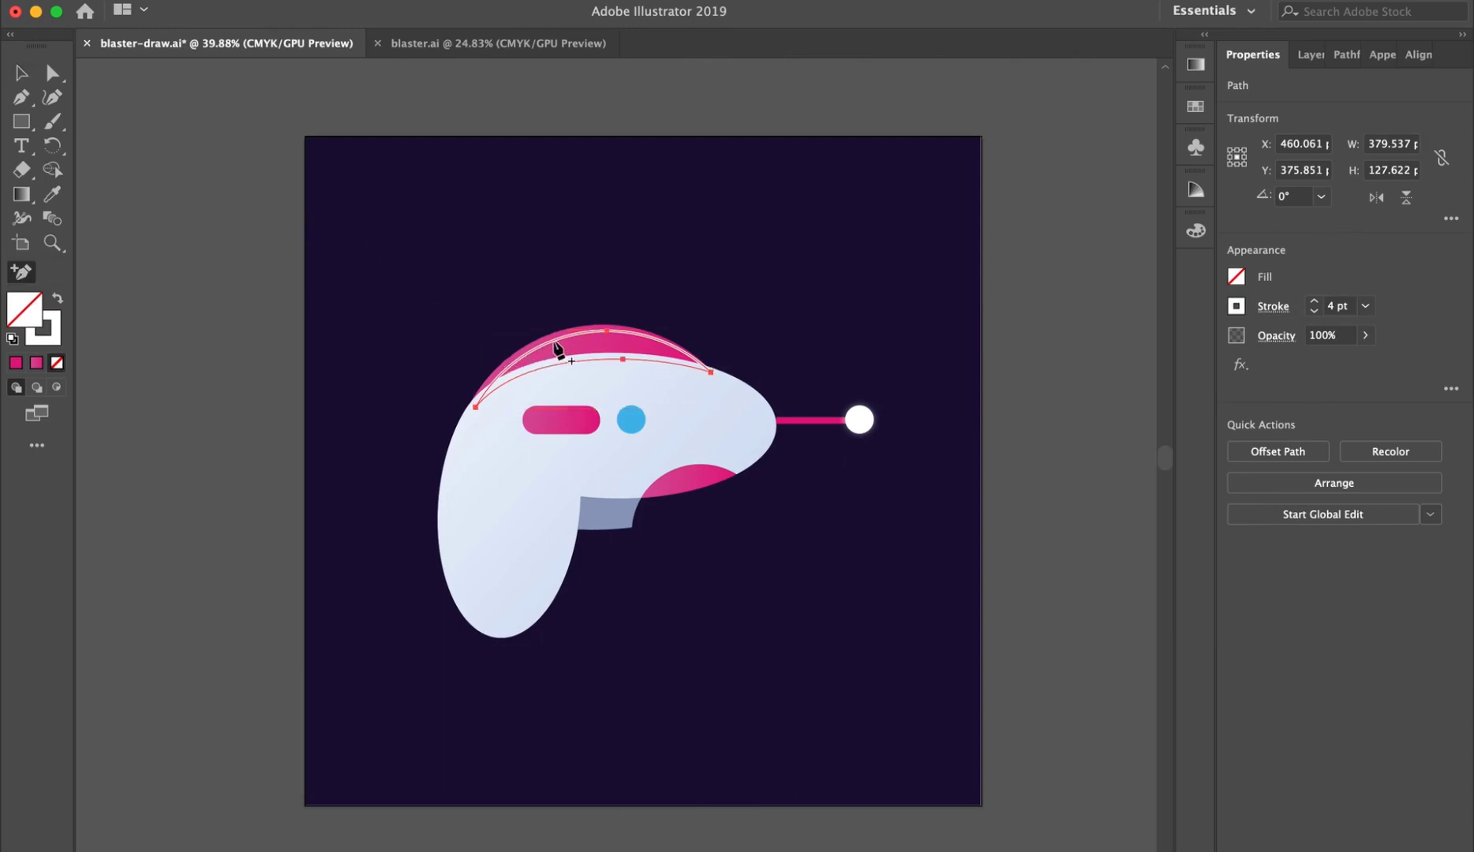
pyautogui.click(556, 342)
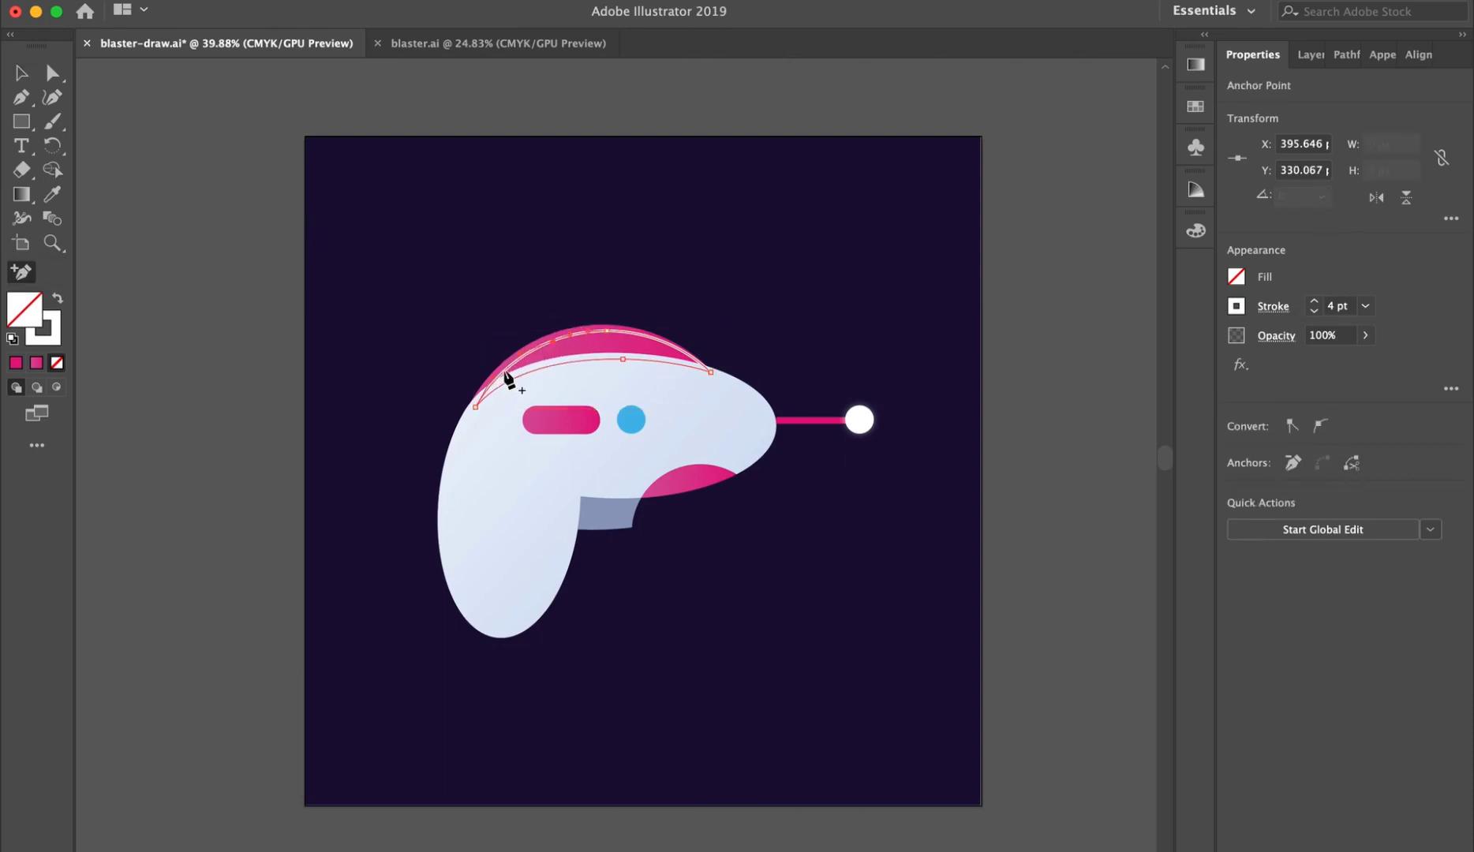
pyautogui.click(505, 373)
pyautogui.press('a')
pyautogui.press('Delete')
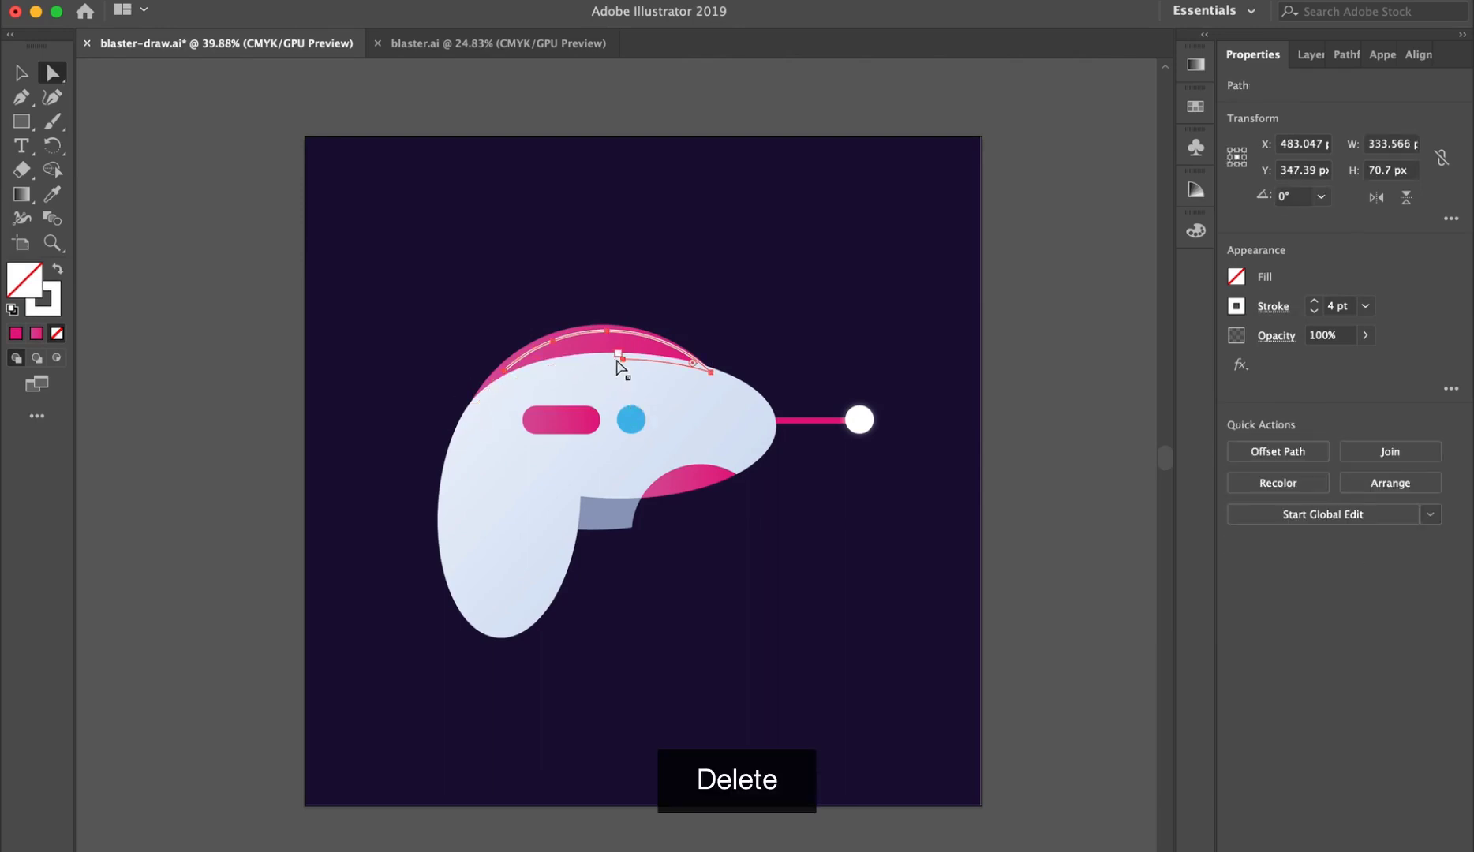
pyautogui.click(707, 372)
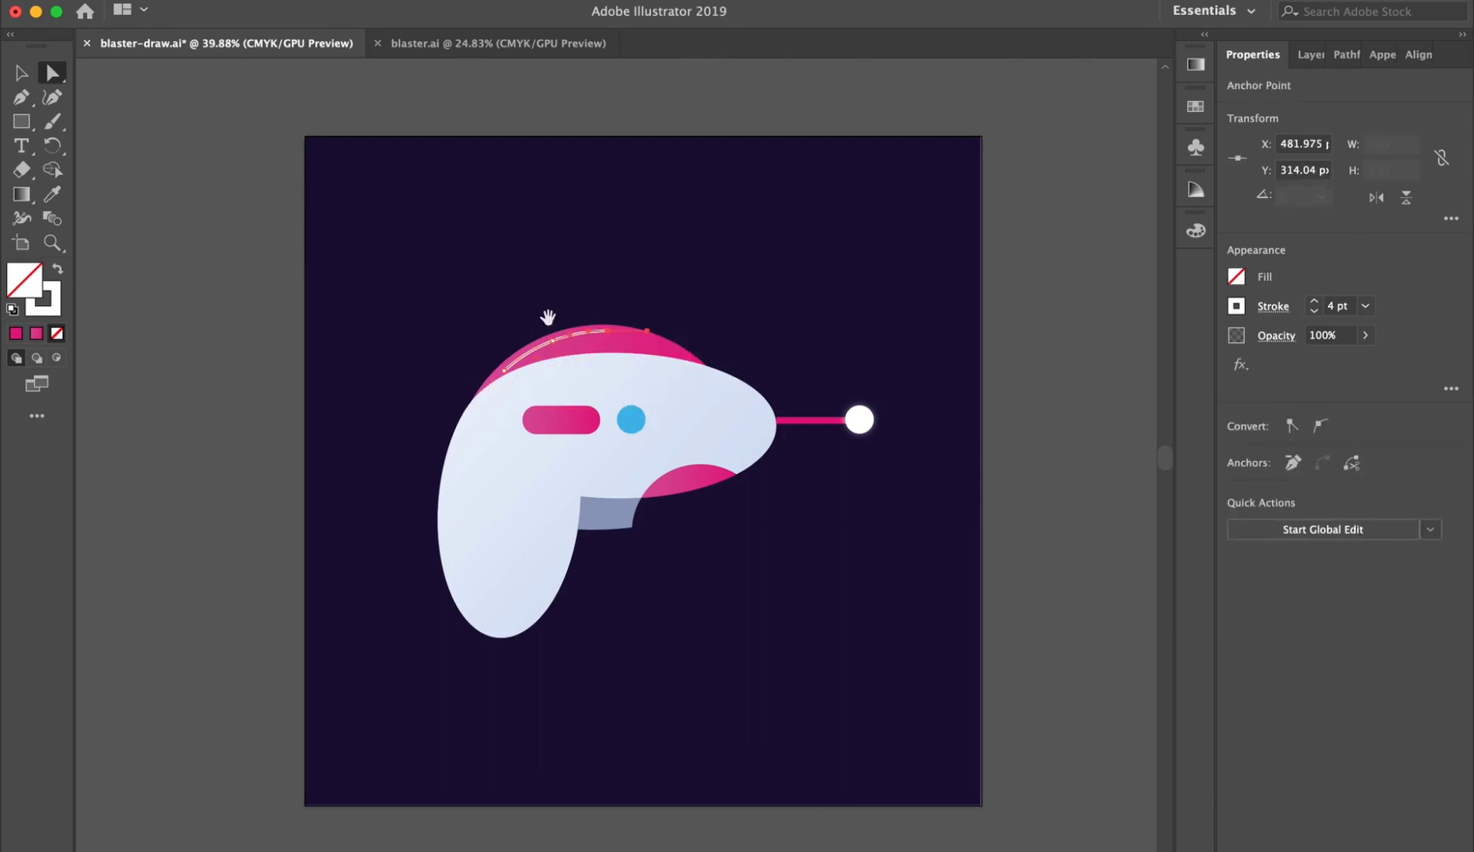
pyautogui.moveTo(550, 318); pyautogui.dragTo(888, 490)
# Cut the white arc into one long and one short highlight dash, and set their stroke to 6 pt
pyautogui.press('+')
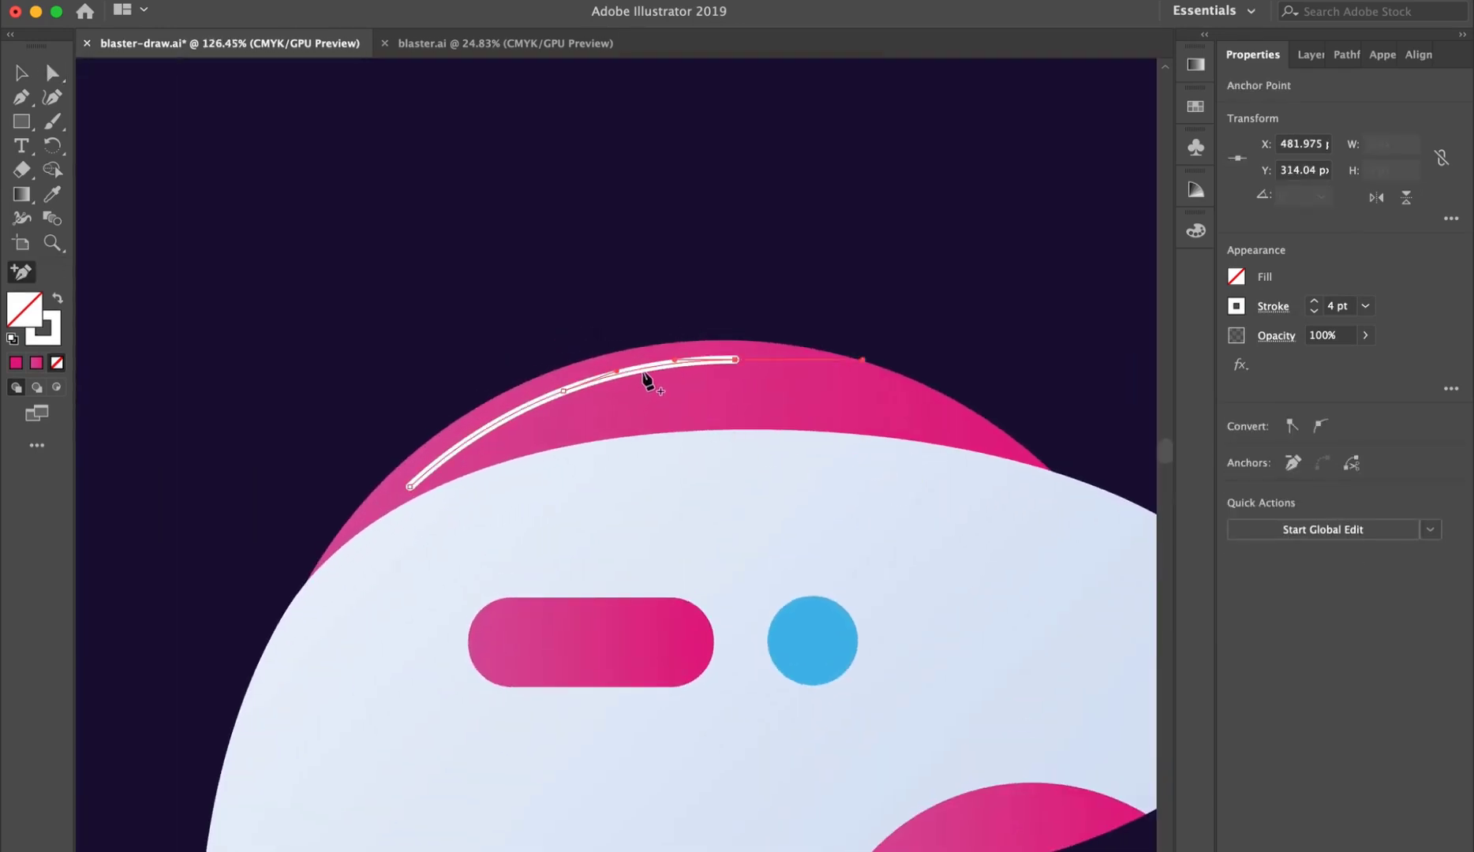
pyautogui.click(589, 383)
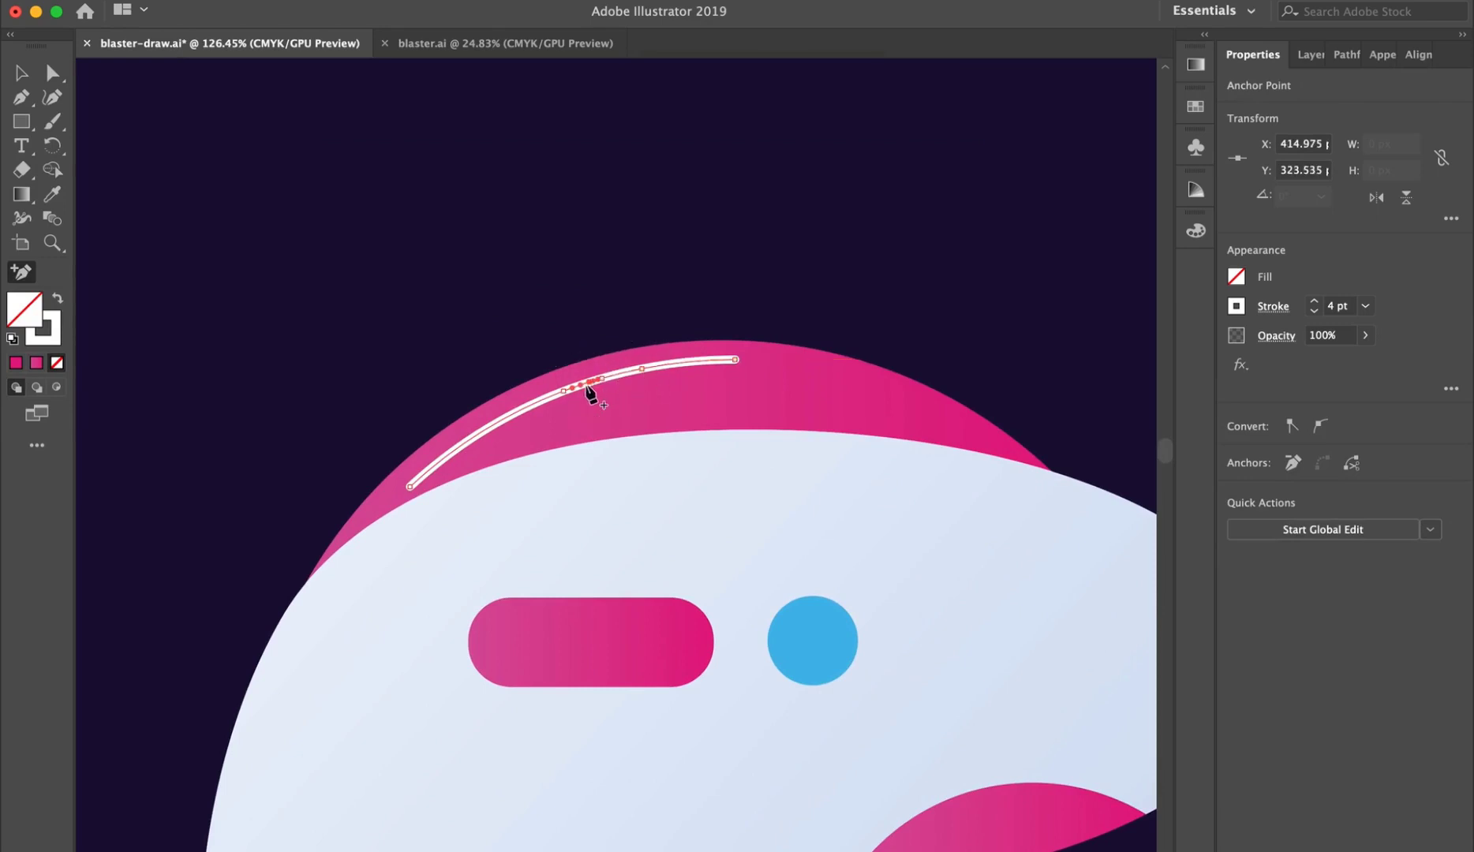
pyautogui.press('a')
pyautogui.press('Delete')
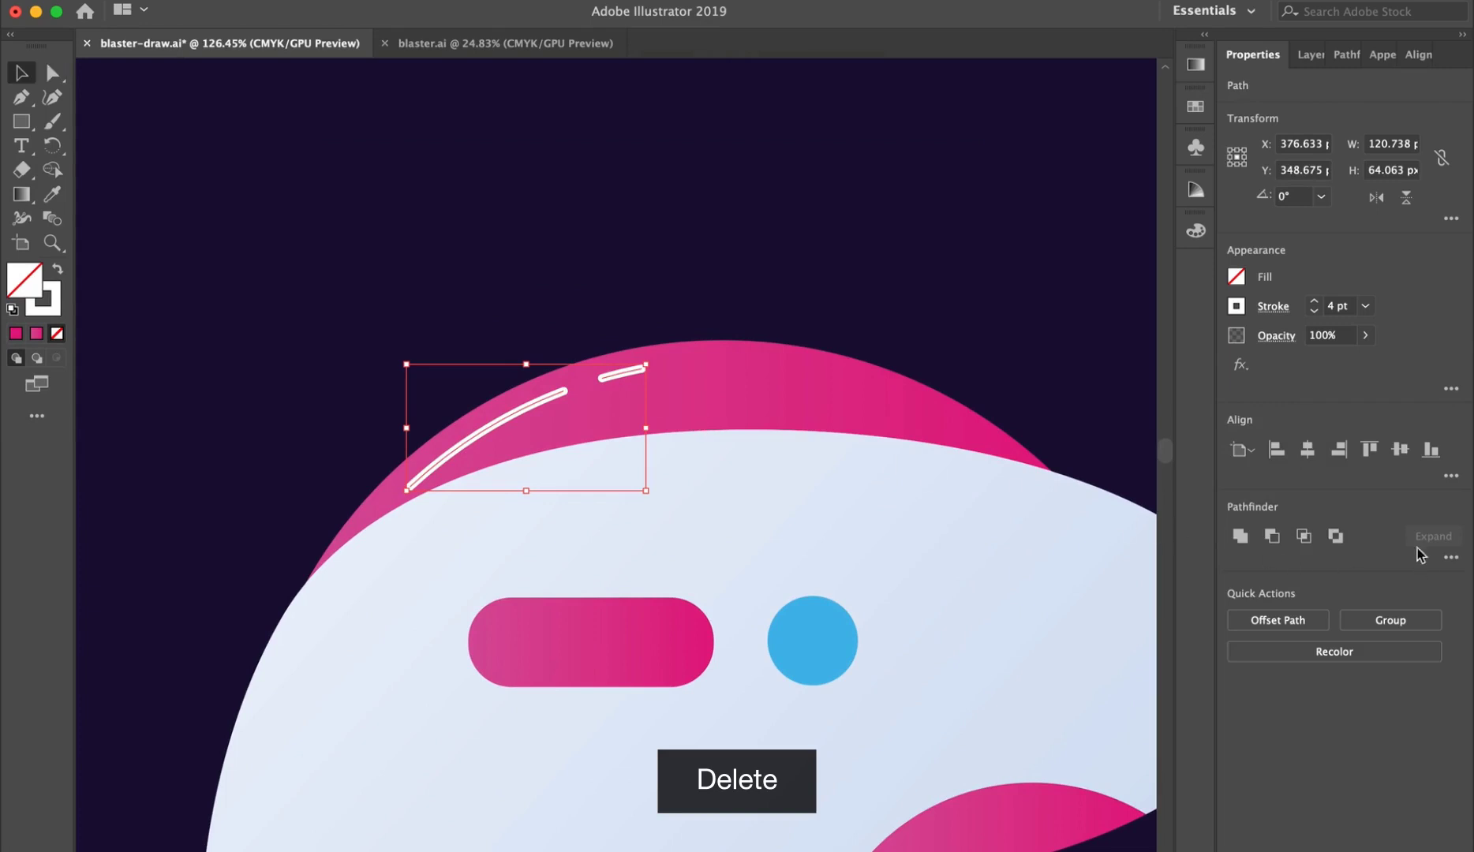
pyautogui.click(847, 257)
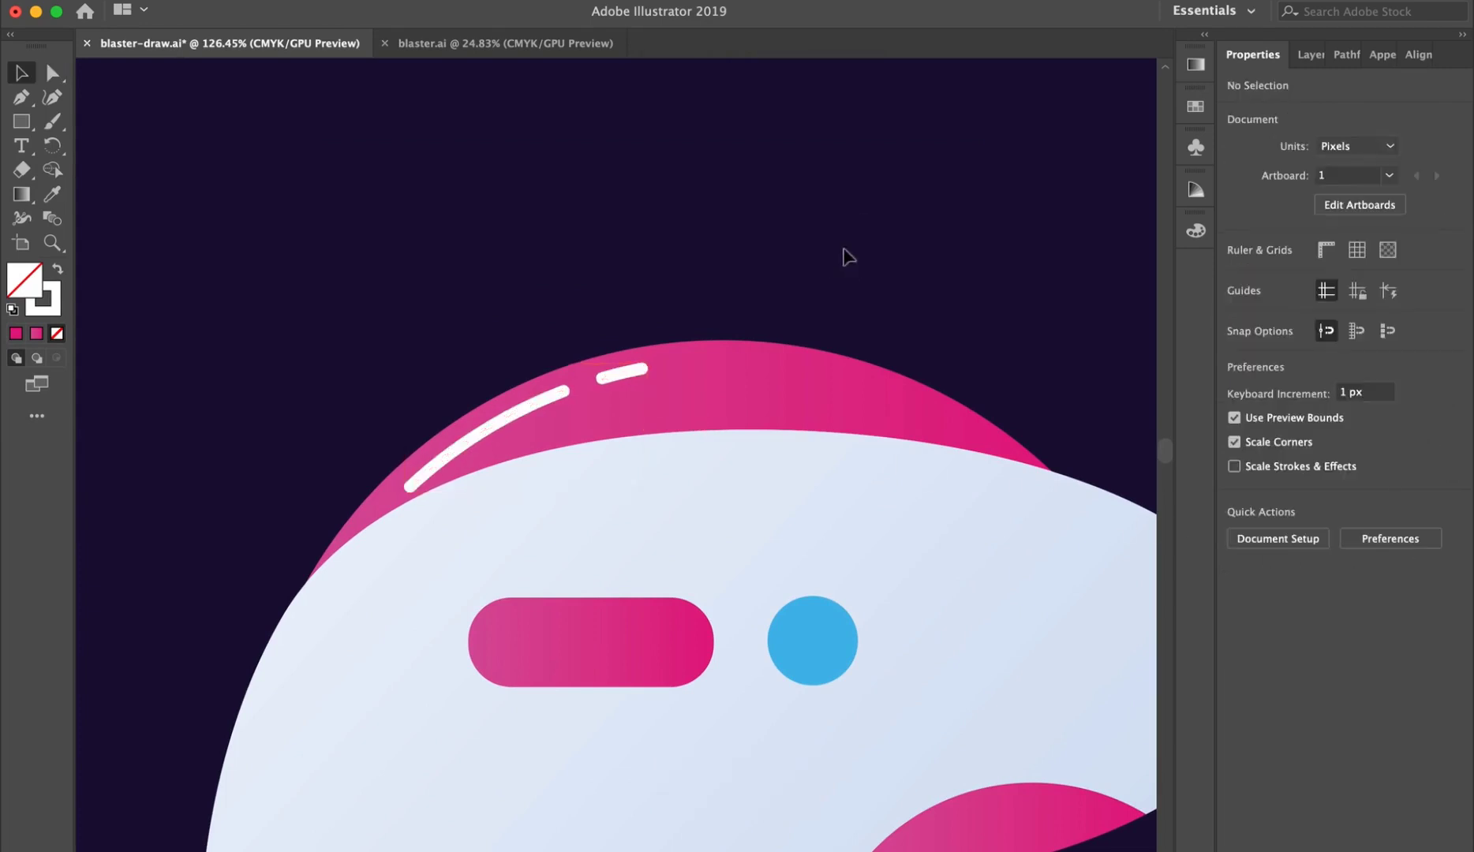
# Shorten the long highlight dash by adding an anchor point and deleting its lower-left end
pyautogui.moveTo(402, 382); pyautogui.dragTo(572, 490)
pyautogui.press('+')
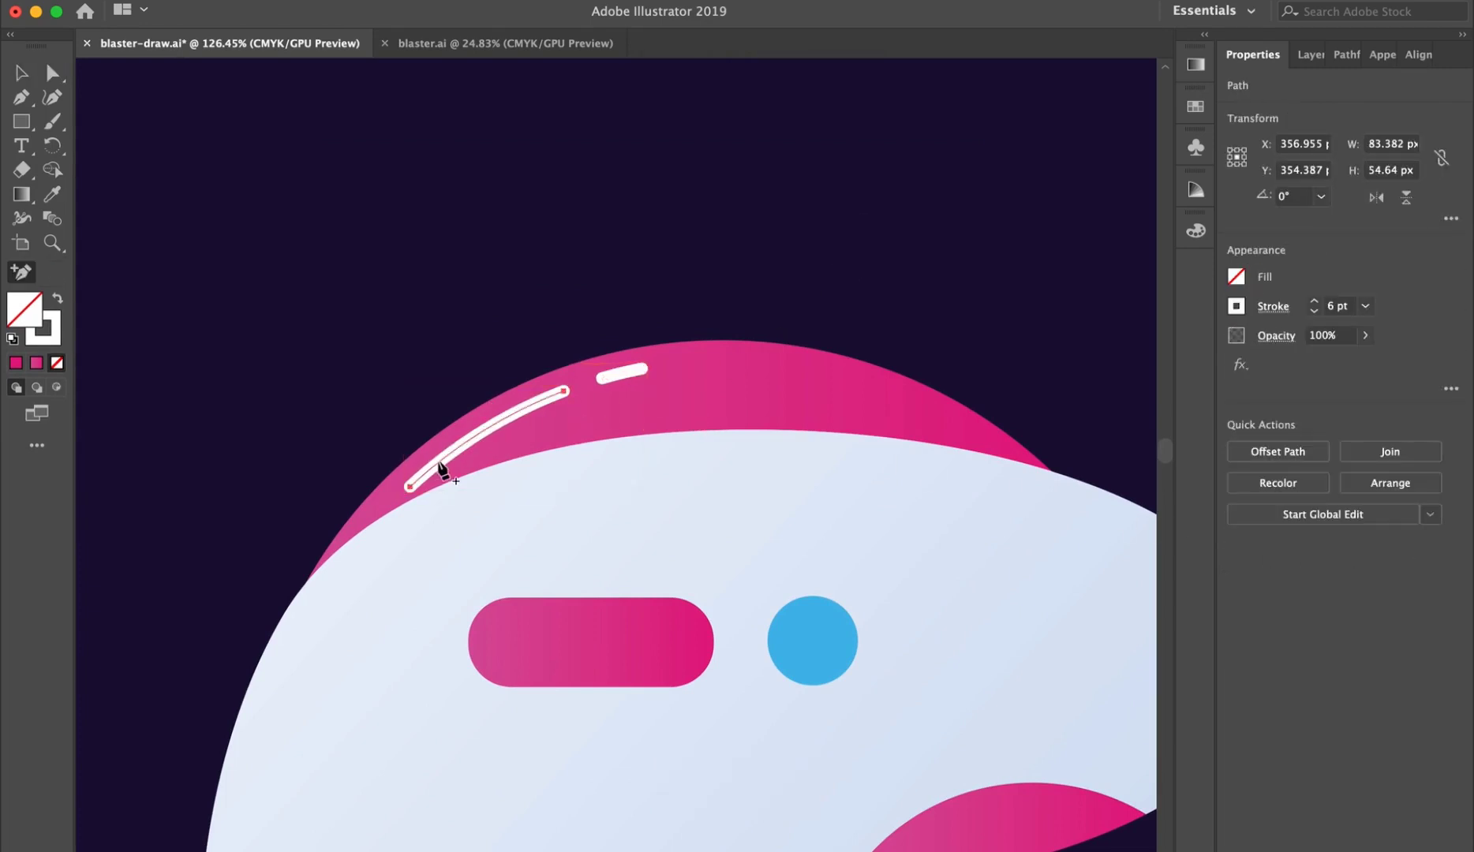
pyautogui.press('a')
pyautogui.click(410, 487)
pyautogui.press('Delete')
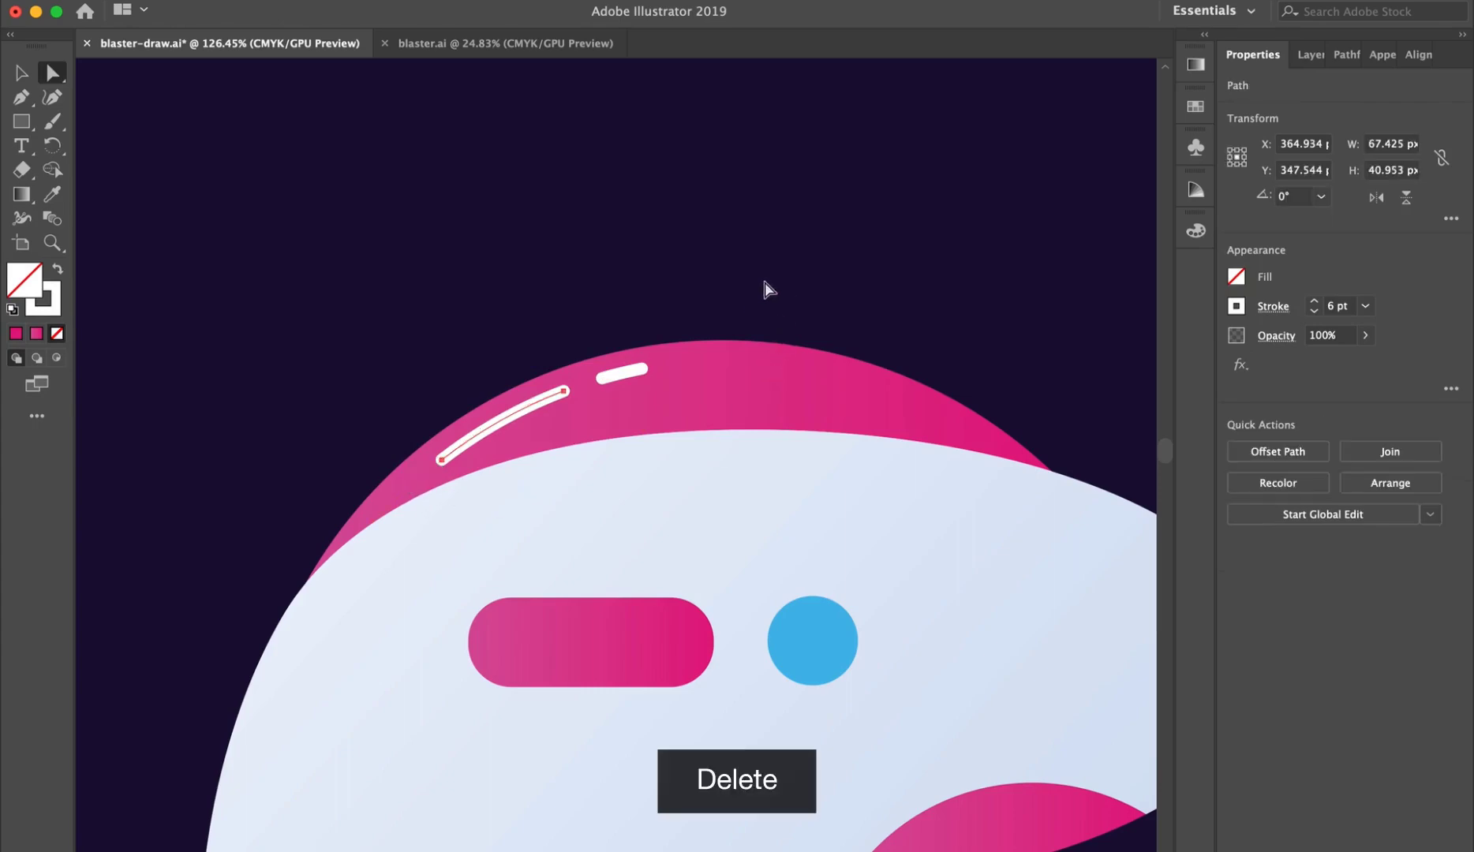
pyautogui.click(770, 275)
pyautogui.press('v')
pyautogui.press('space')
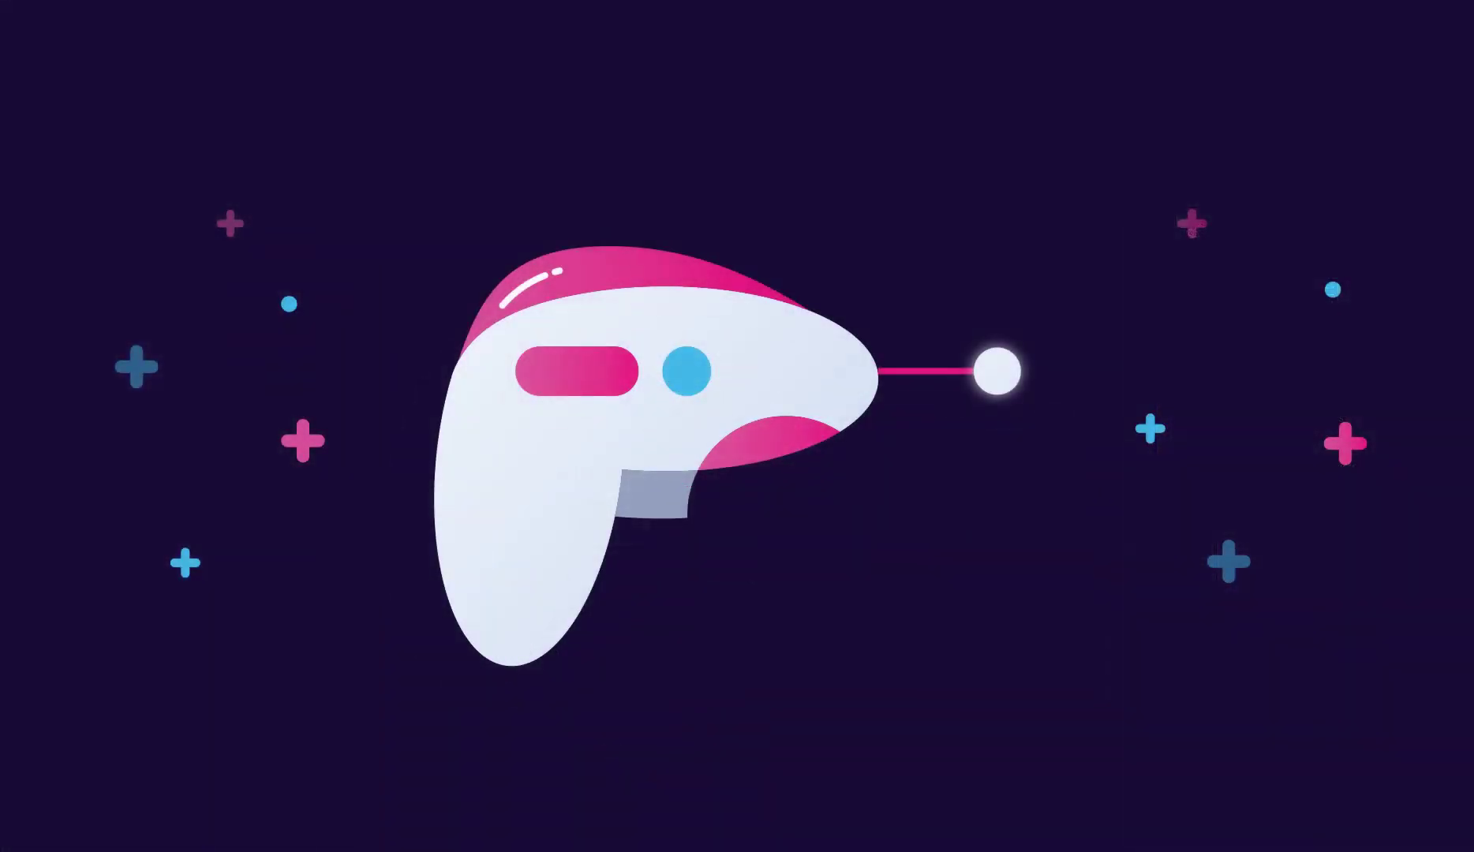